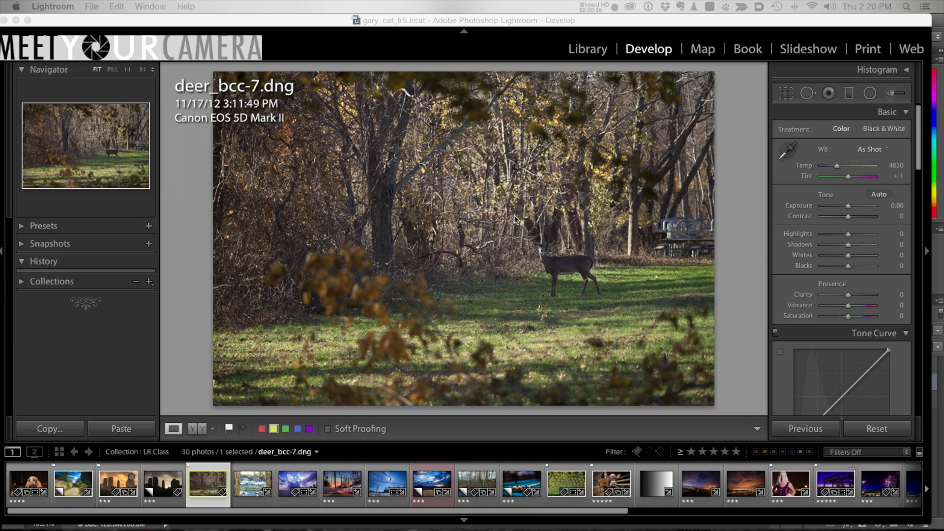
- Hide the left-hand panels, the module picker and the filmstrip to enlarge the deer photo in Develop
left_click(754, 19)
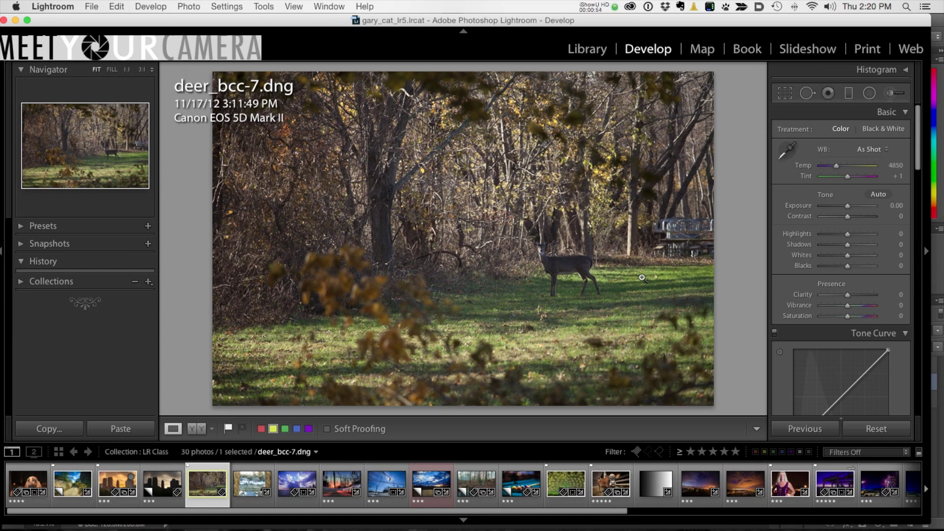
key("F7")
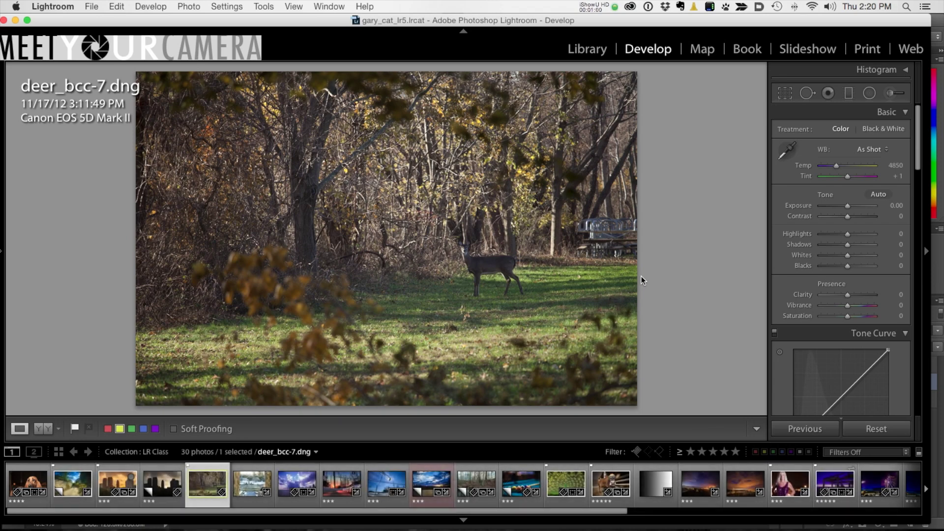
key("F5")
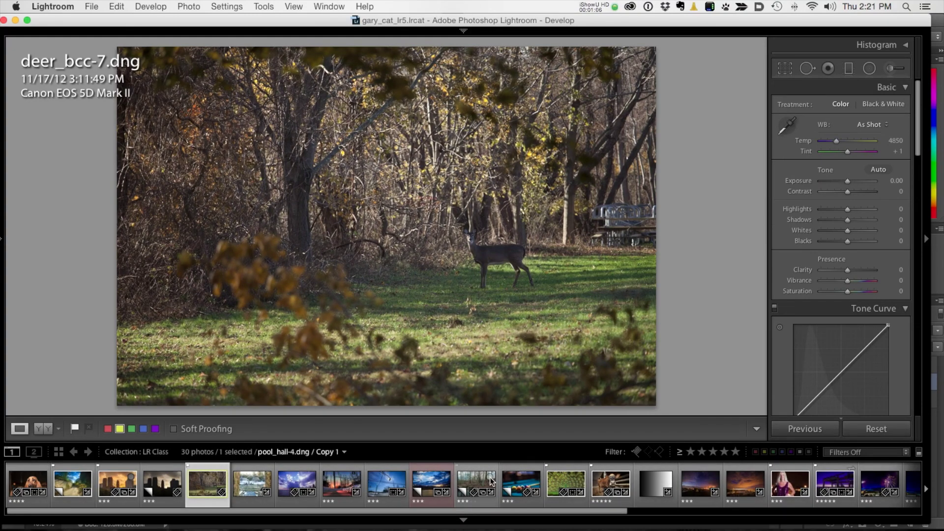
key("F6")
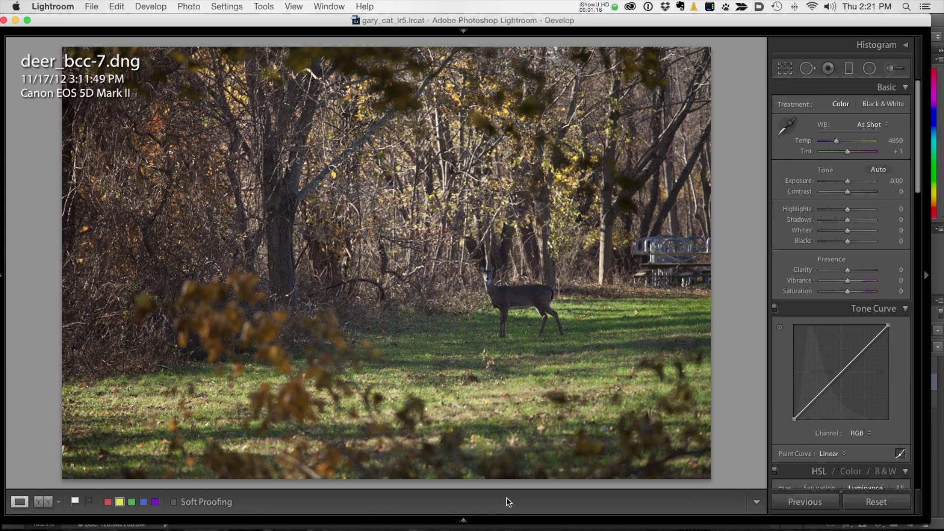
- Hide the toolbar below the photo and show it again, toggling it twice
key("t")
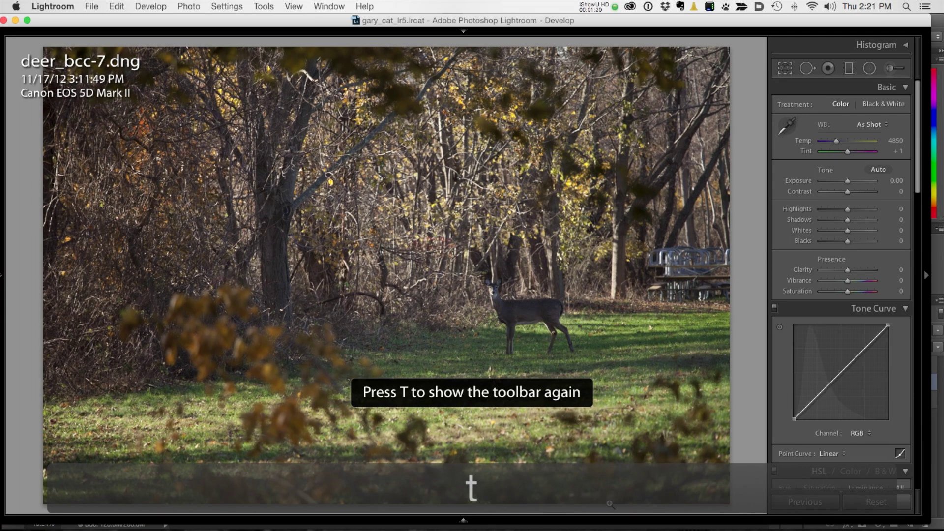
key("t")
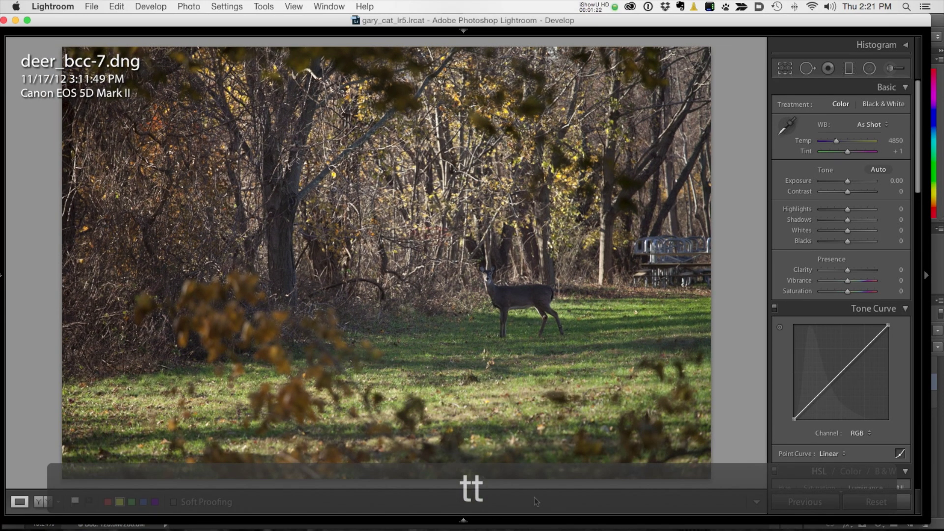
key("t")
key("t")
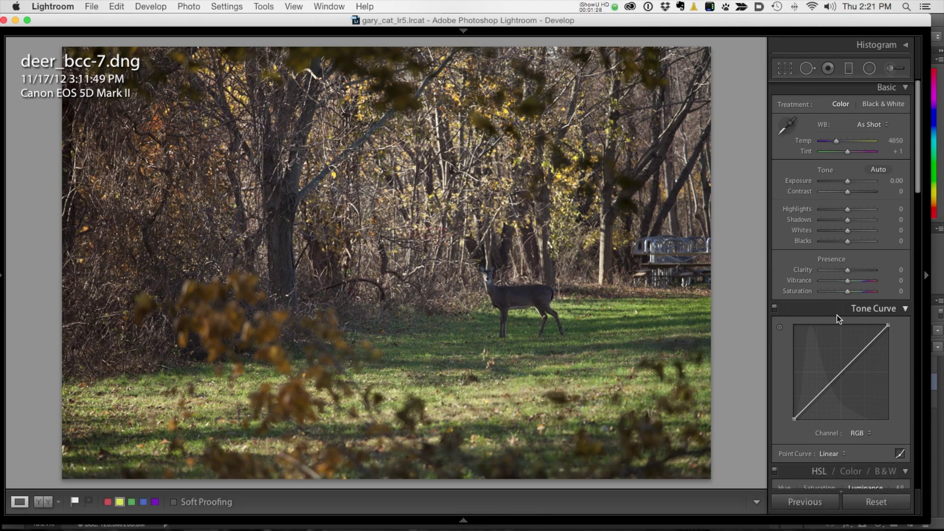
- Collapse all of the Develop adjustment panels
scroll(837, 318, "down", 15)
scroll(837, 318, "up", 12)
right_click(802, 87)
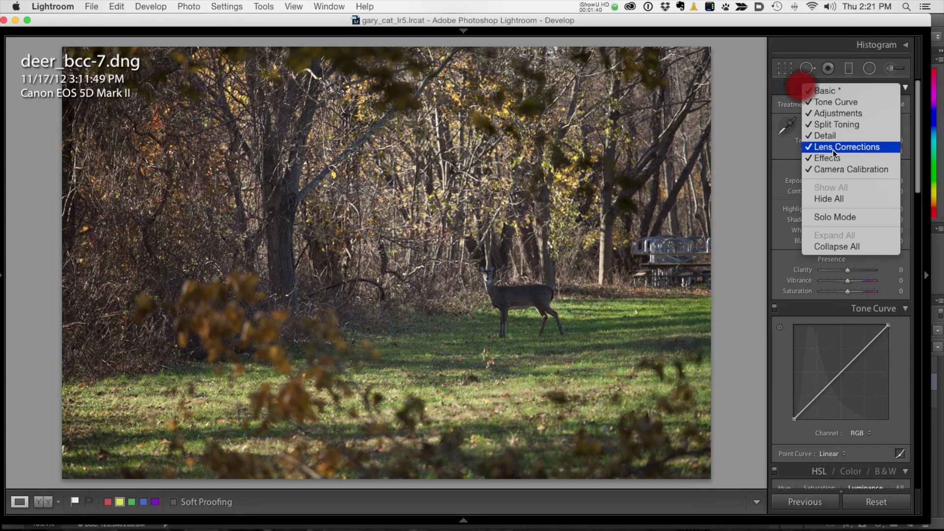
left_click(855, 247)
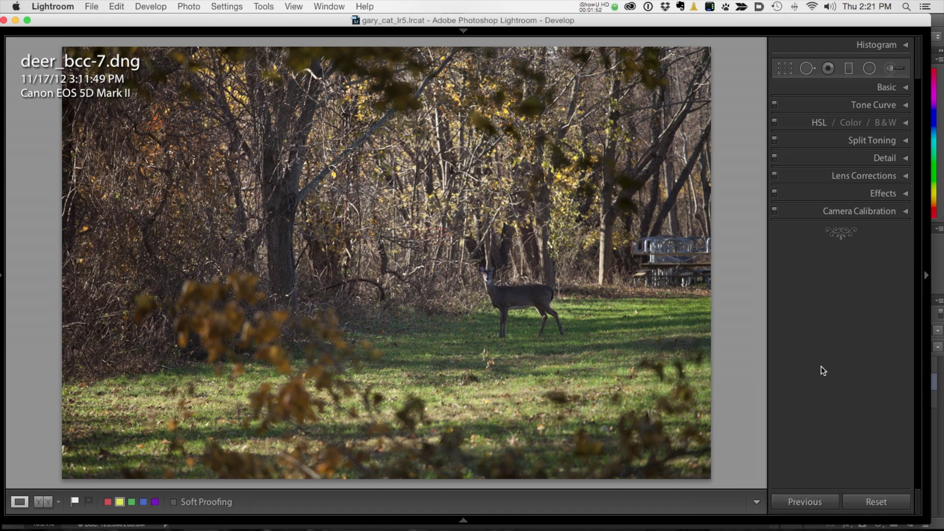
- Expand and collapse the Histogram panel, and do the same with the Basic panel
key("super+0")
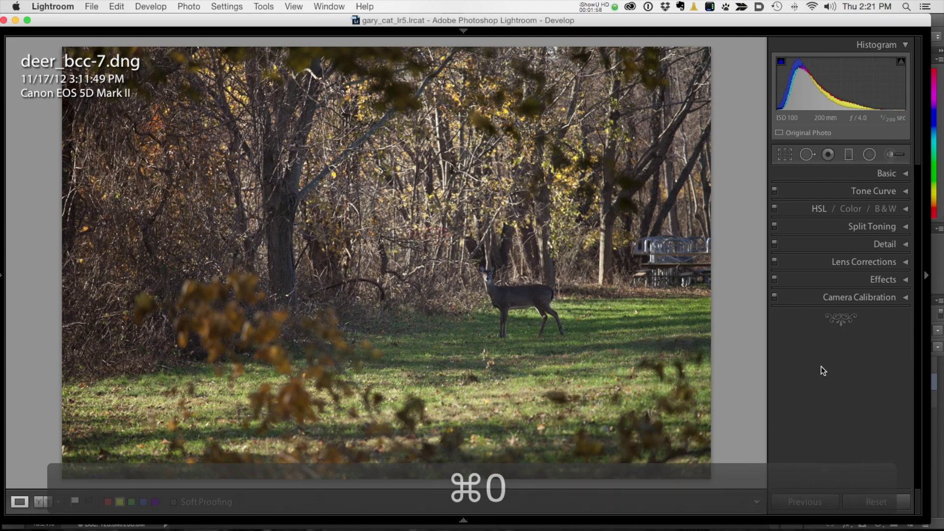
key("super+0")
key("super+0")
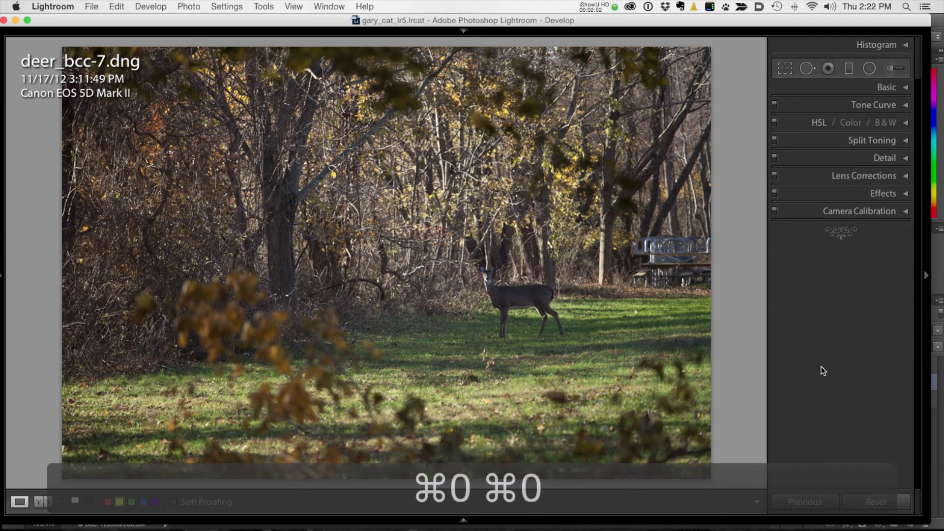
key("super+1")
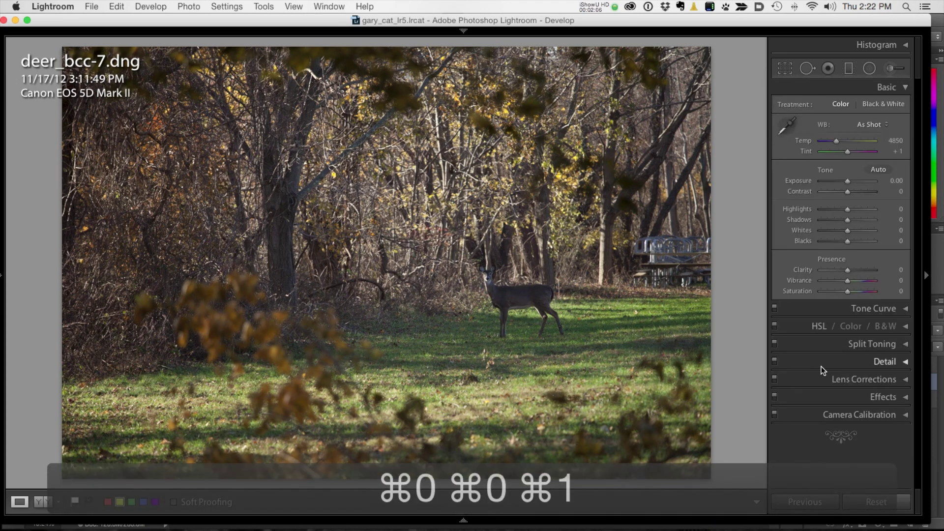
key("super+1")
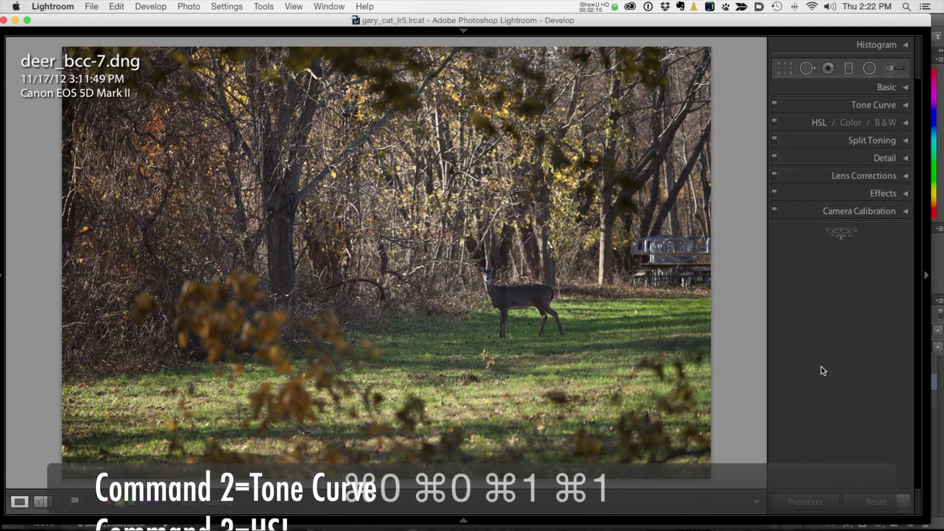
- Enable Solo Mode for the Develop panels and expand the Basic panel
right_click(824, 329)
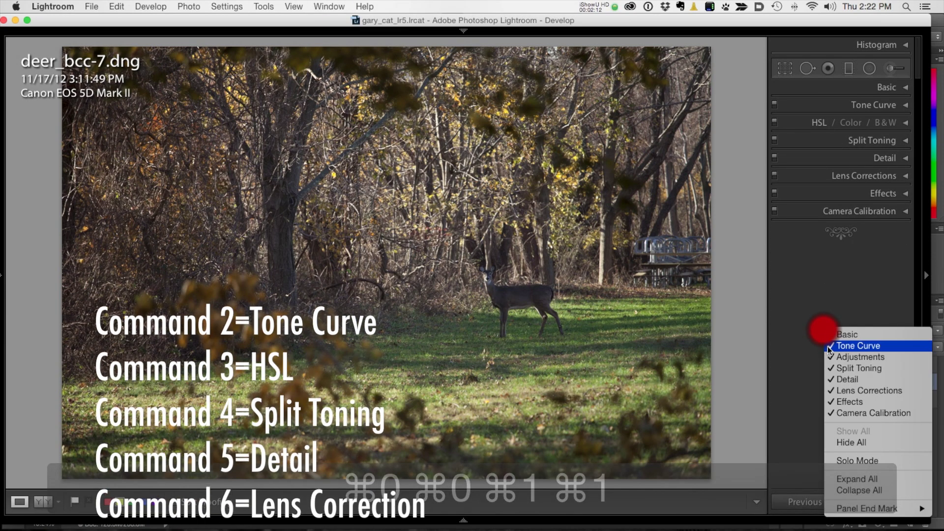
left_click(859, 464)
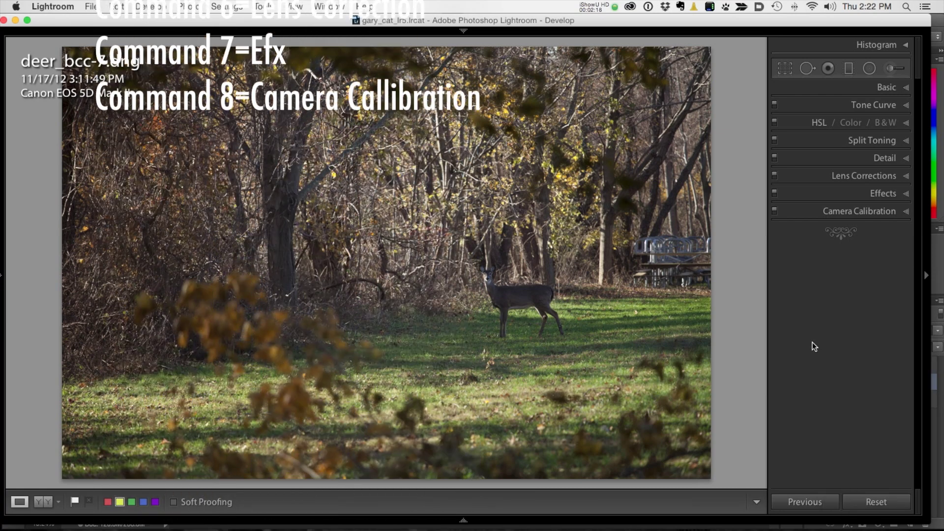
key("super+1")
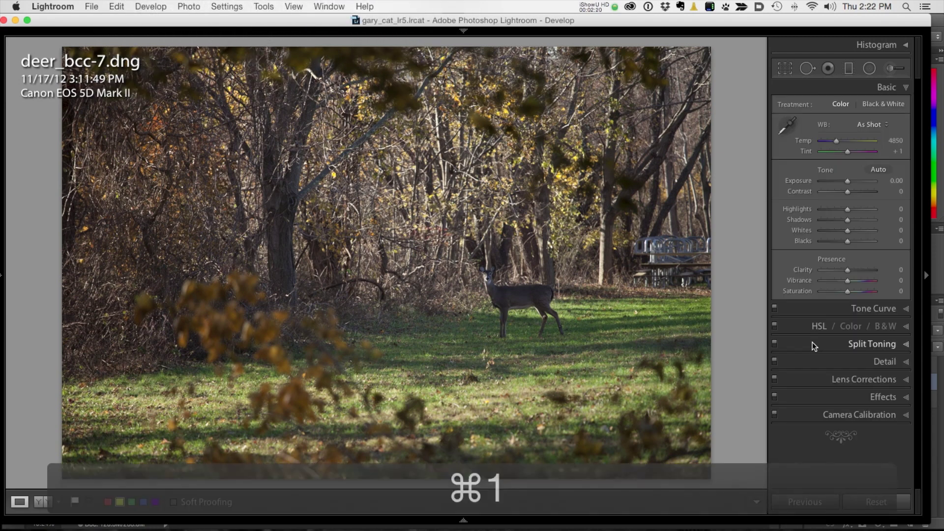
- Turn off Solo Mode and expand the HSL panel while keeping the Basic panel open
right_click(813, 346)
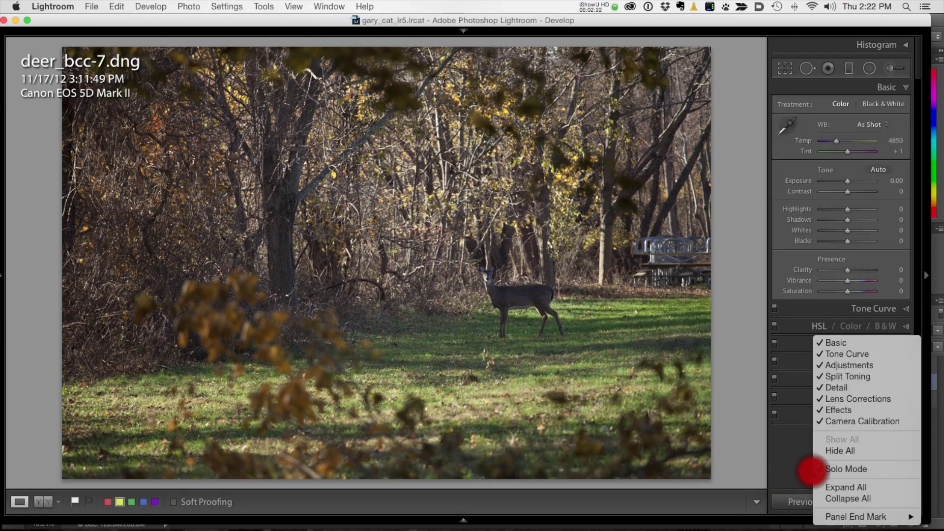
left_click(877, 473)
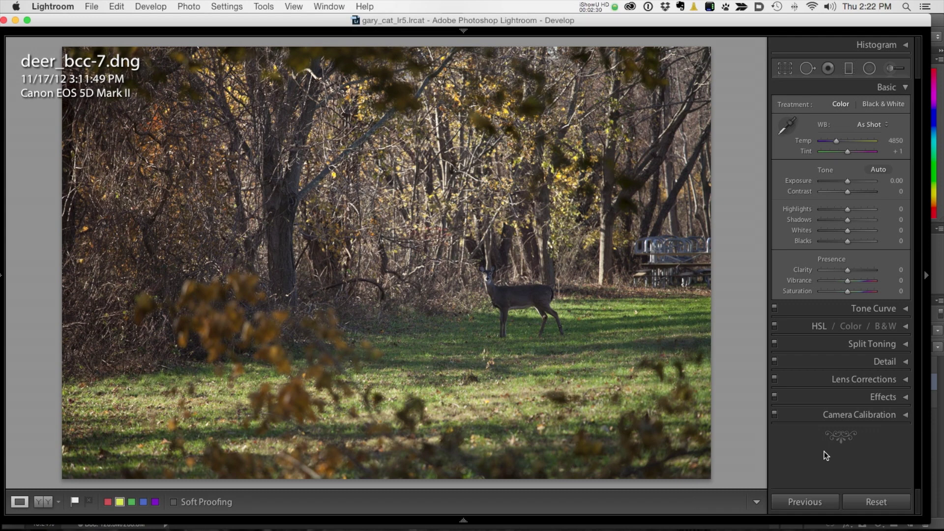
key("super+3")
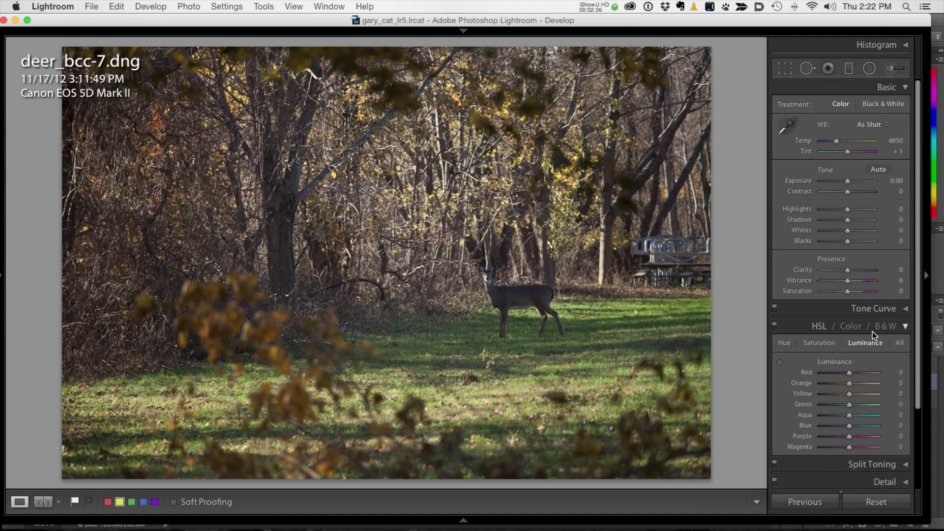
- Turn Solo Mode back on and switch between the Basic and HSL panels, ending with Basic expanded
right_click(810, 307)
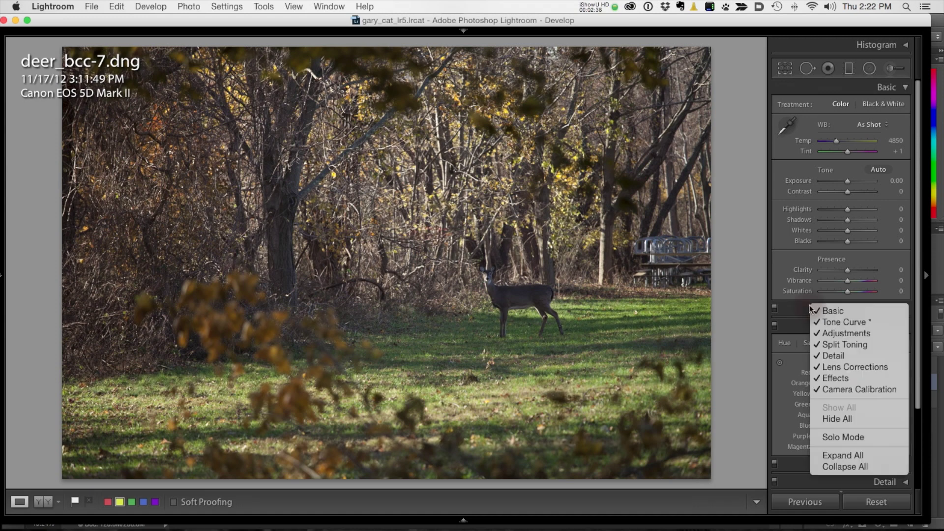
left_click(837, 436)
key("super+2")
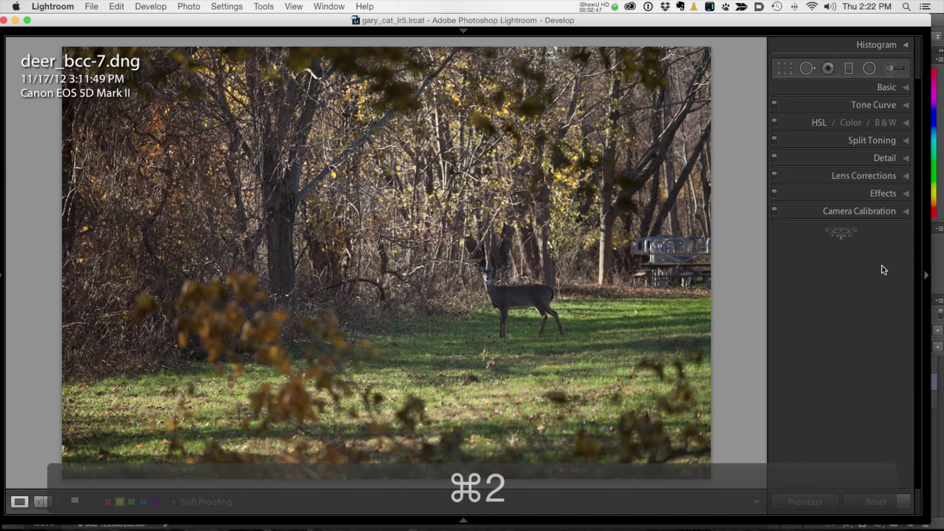
key("super+1")
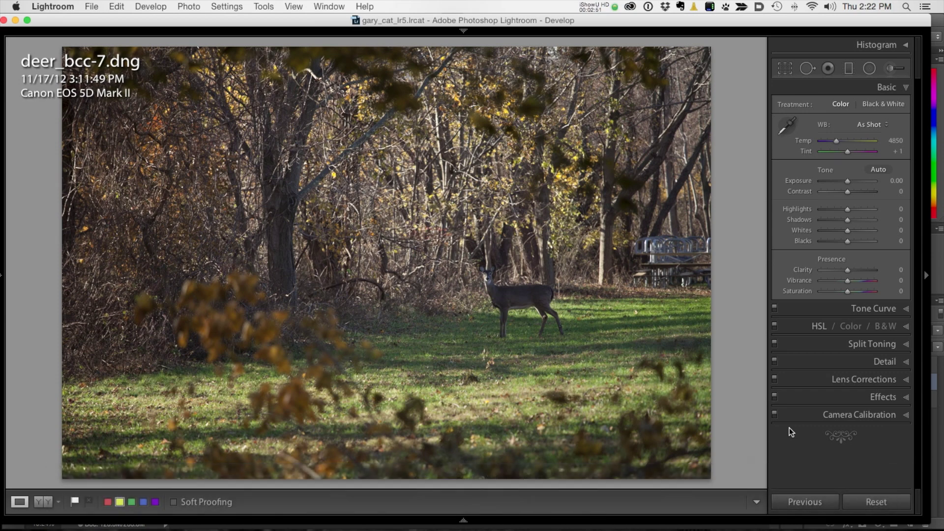
key("super+3")
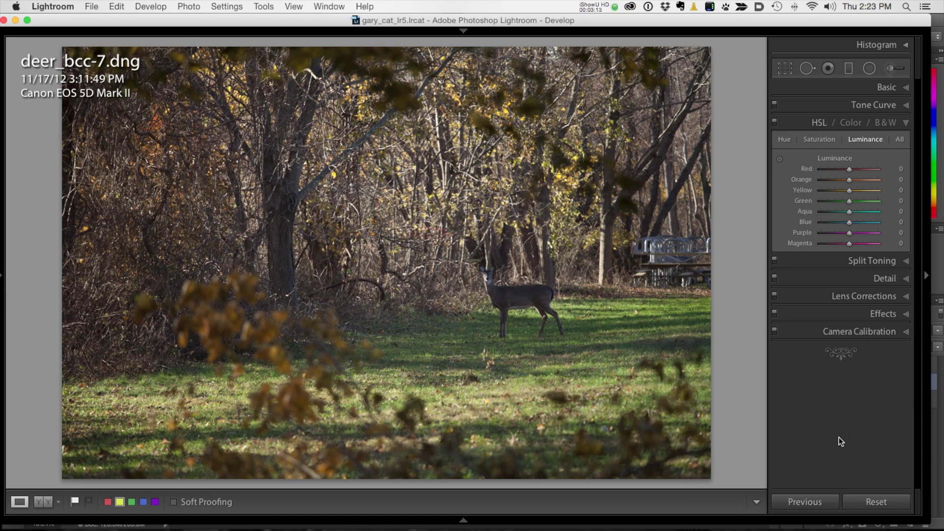
key("super+1")
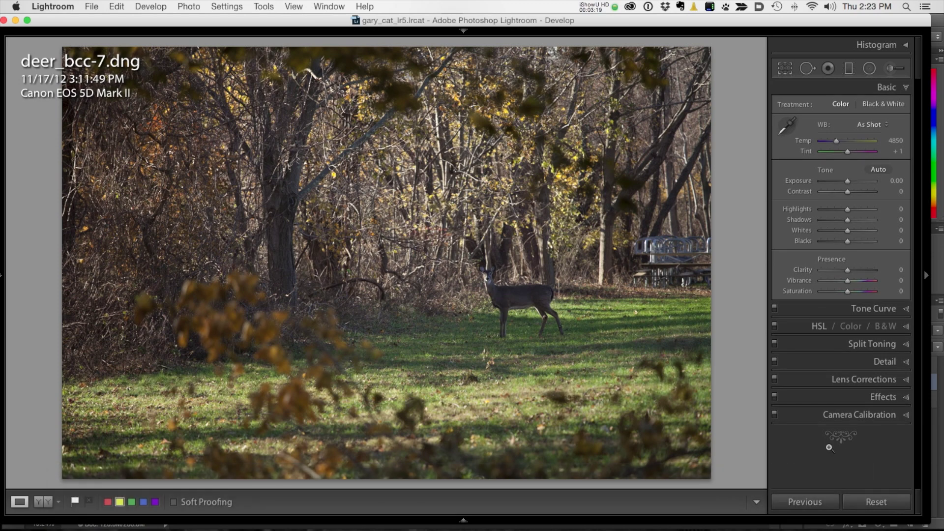
- Crop the photo tightly around the deer at the Original aspect ratio, keeping the deer in the upper right of the frame
left_click(484, 280)
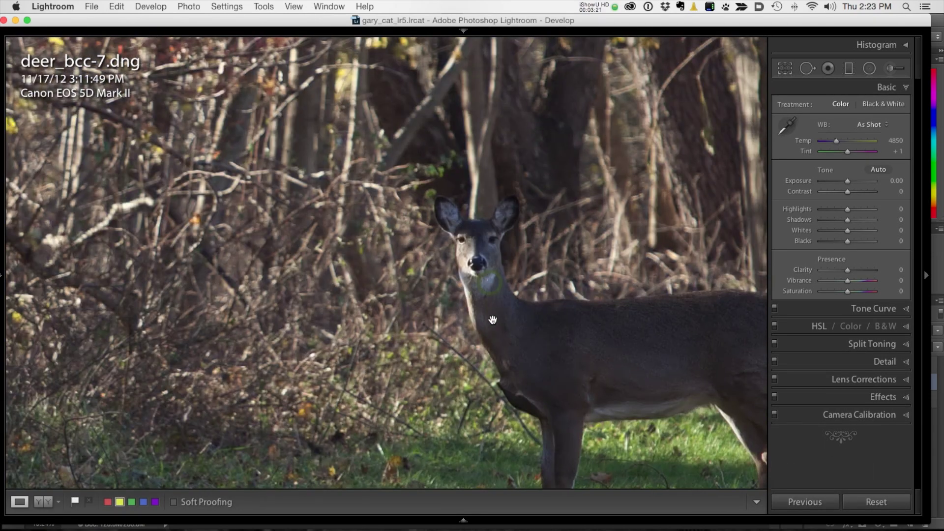
left_click(486, 310)
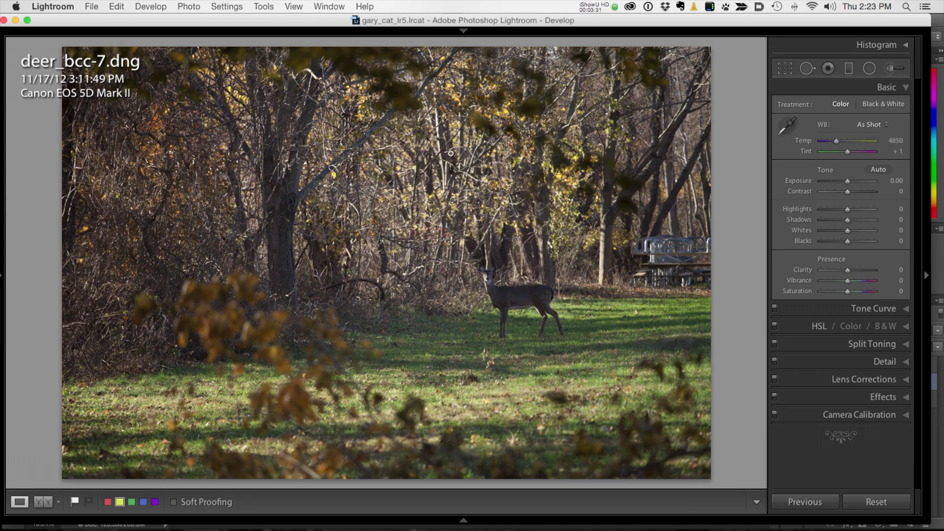
left_click(786, 70)
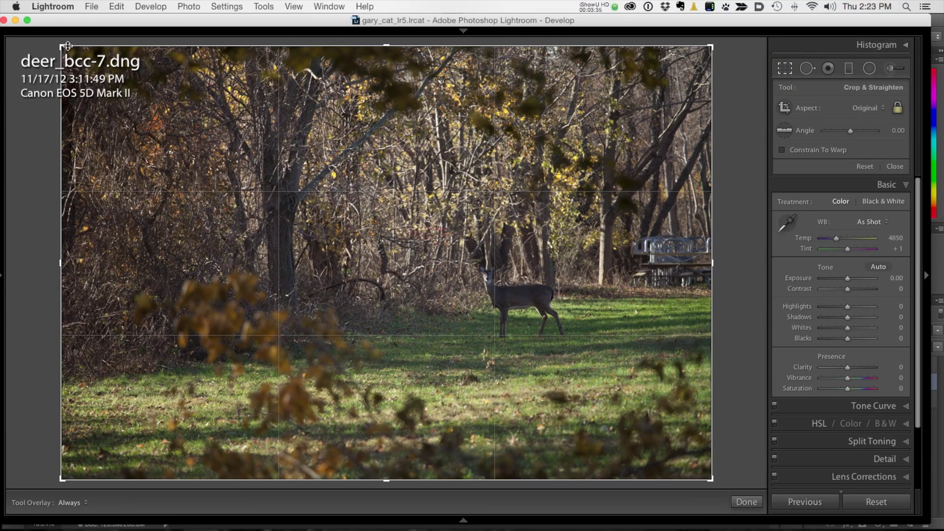
left_click_drag(65, 48, 187, 140)
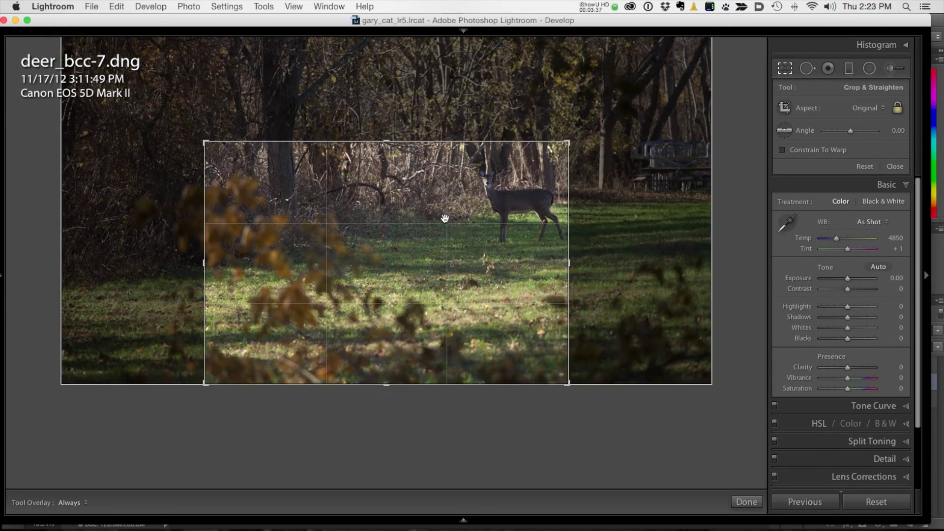
left_click_drag(444, 217, 373, 241)
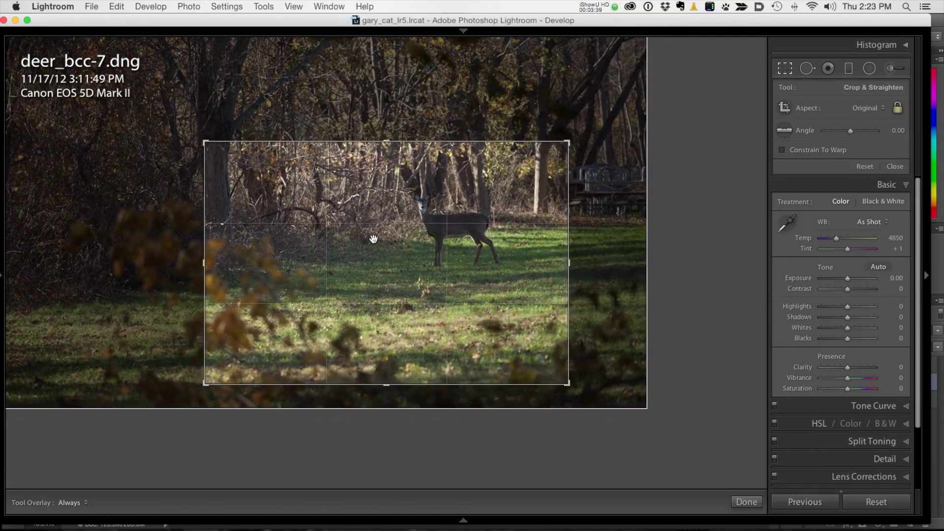
left_click_drag(205, 142, 221, 153)
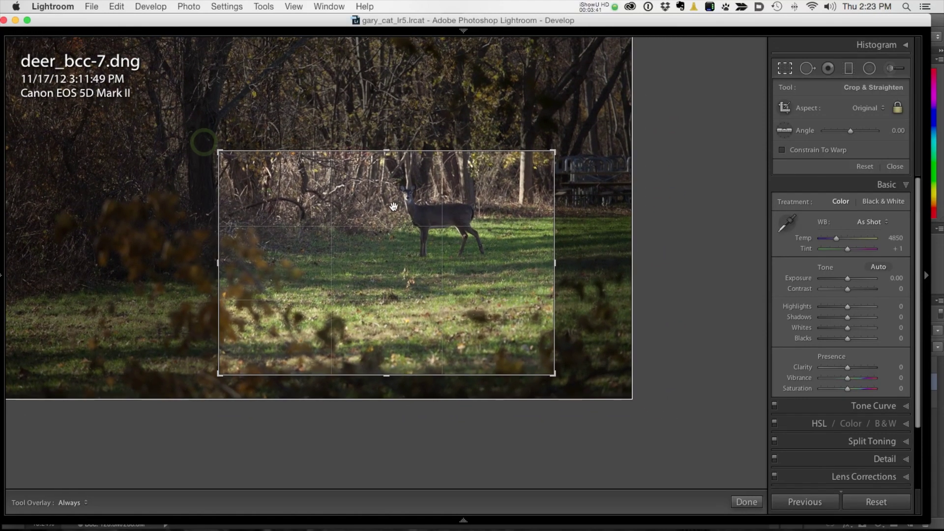
mouse_move(446, 232)
left_mouse_down()
mouse_move(437, 225)
mouse_move(451, 239)
left_mouse_up()
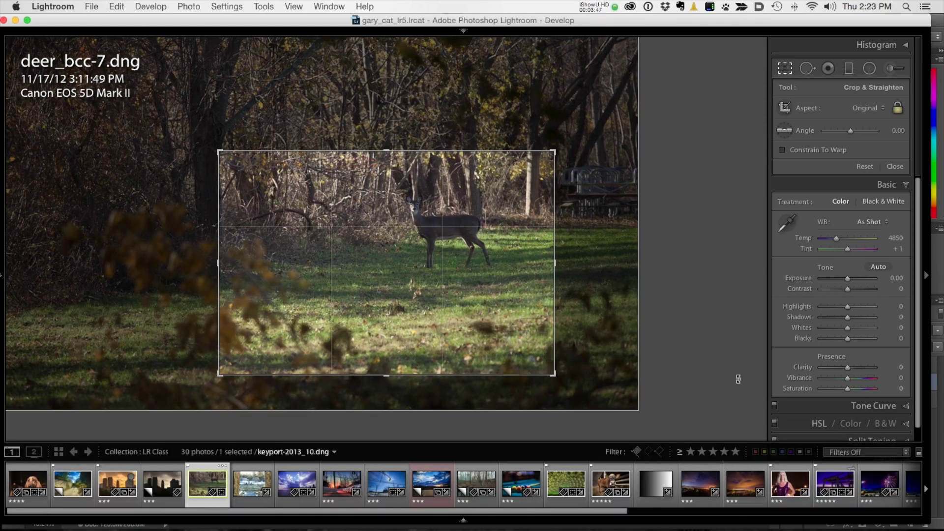
left_click(747, 502)
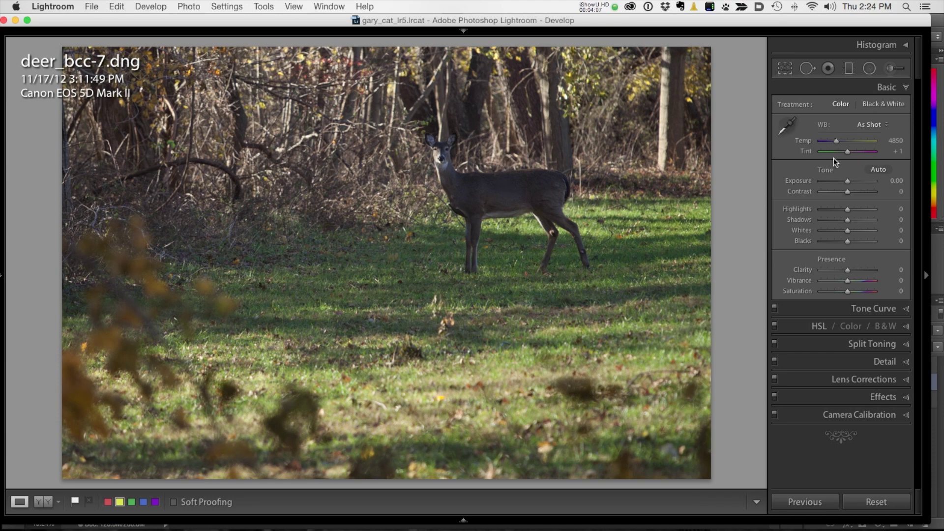
- Set the photo's Exposure to +1.15, Clarity to +47 and Shadows to +78
left_click_drag(847, 181, 851, 181)
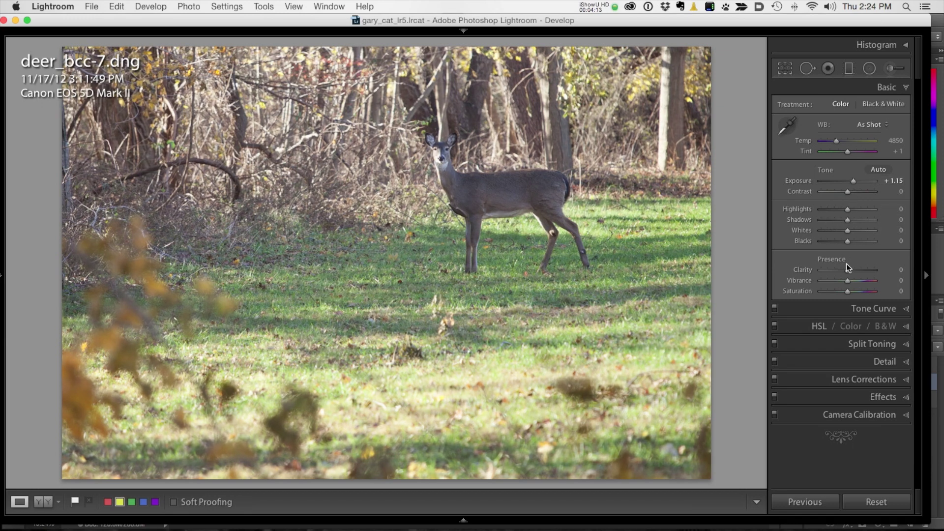
left_click_drag(848, 270, 858, 270)
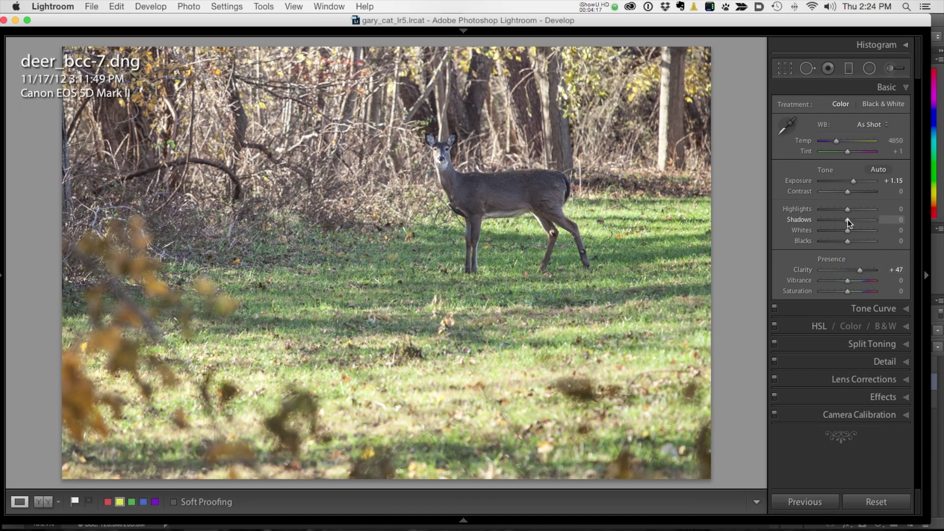
left_click_drag(848, 220, 869, 222)
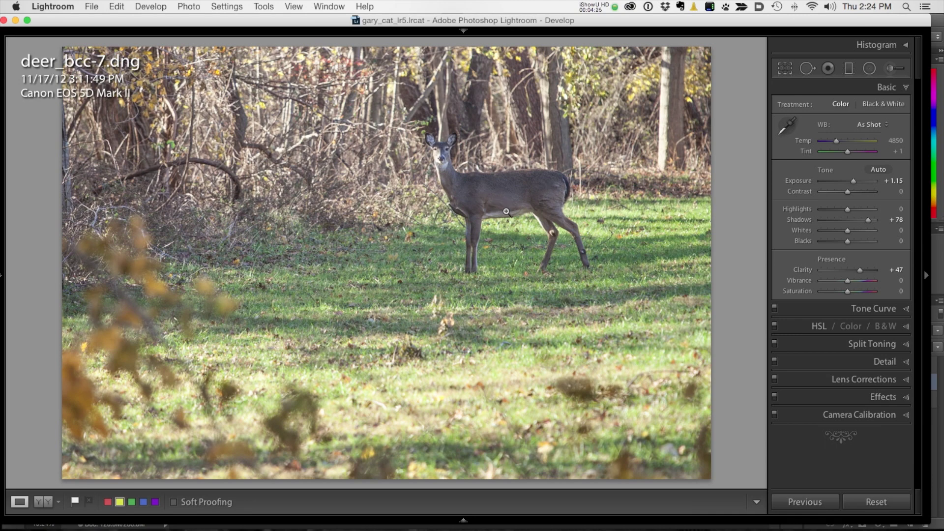
- Set the deer photo's Contrast to +34 and Highlights to −60
left_click_drag(832, 207, 856, 194)
- Prepare a new Radial Filter with its blue colour tint removed and its Exposure set to −1.82
left_click(870, 69)
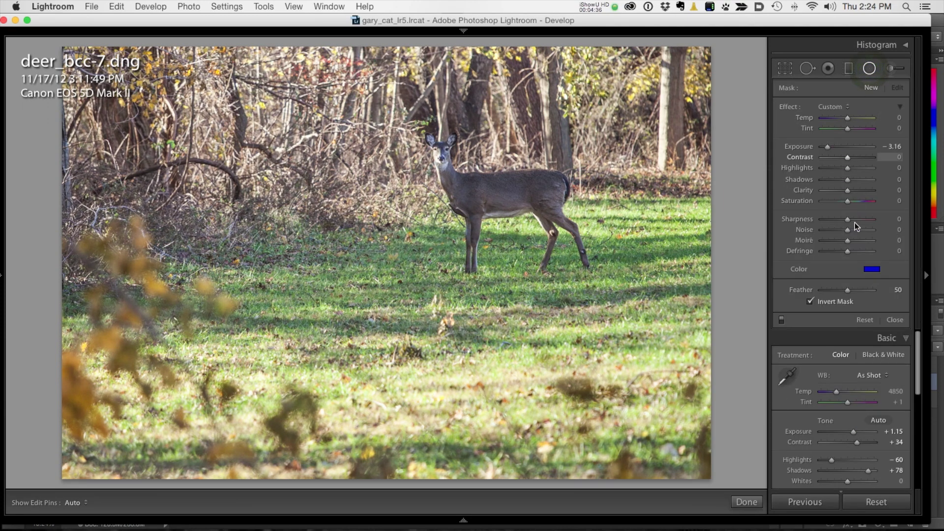
left_click(870, 269)
left_click(741, 305)
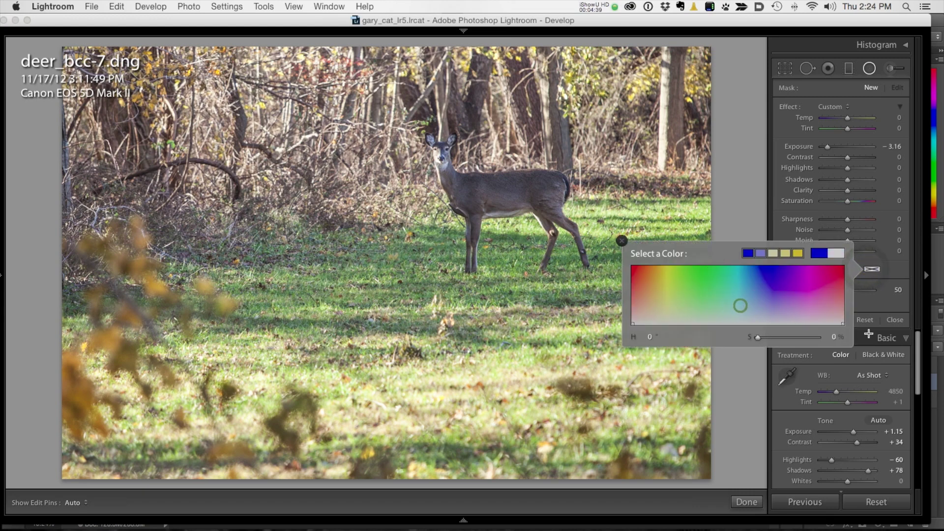
left_click(622, 241)
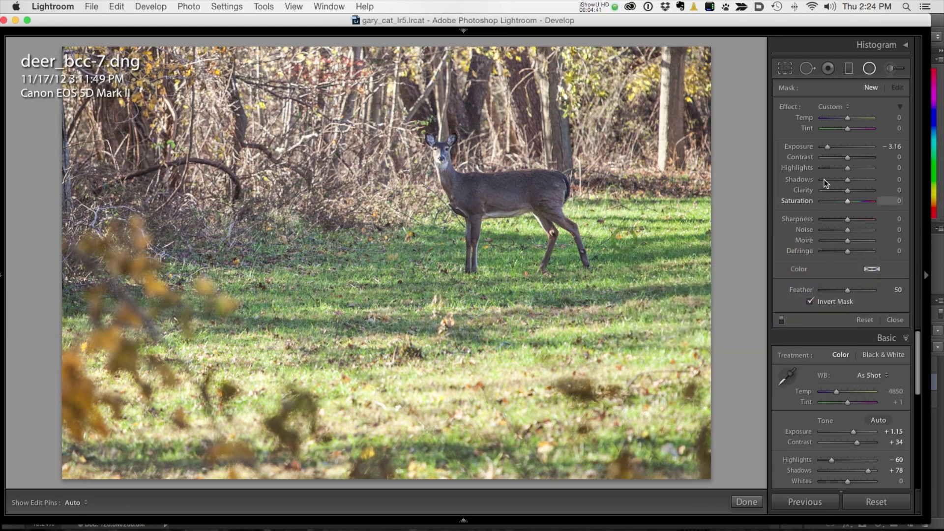
double_click(788, 110)
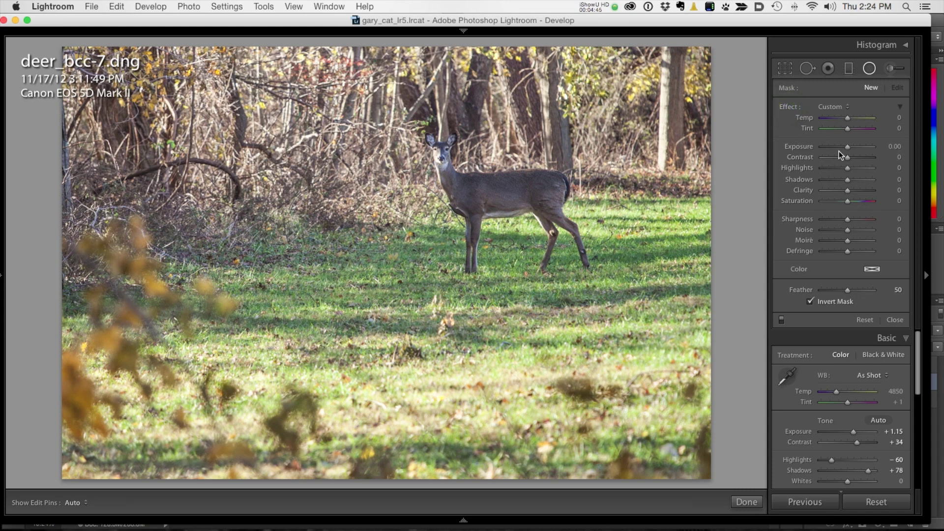
left_click_drag(848, 147, 836, 148)
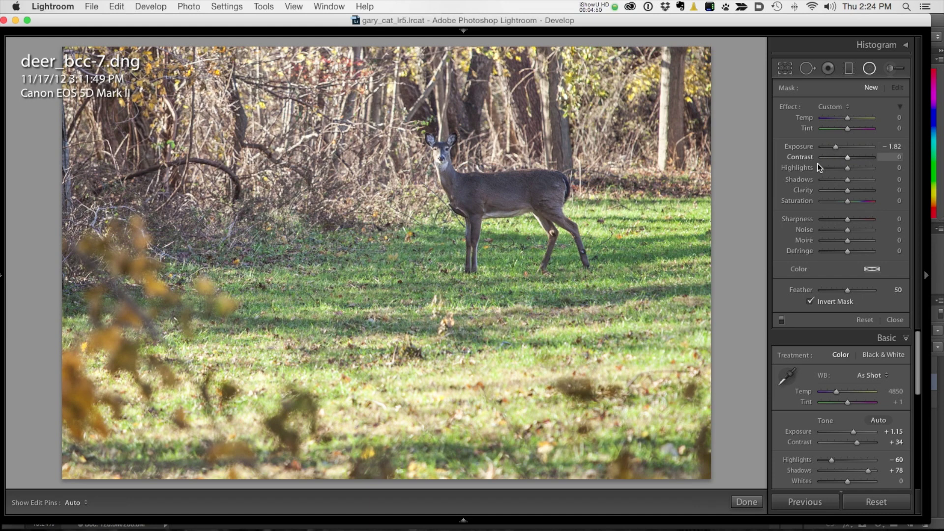
- Place a non-inverted radial filter ellipse around the deer, centred on its body and covering it from head to hooves
left_click(809, 301)
left_click_drag(487, 204, 601, 285)
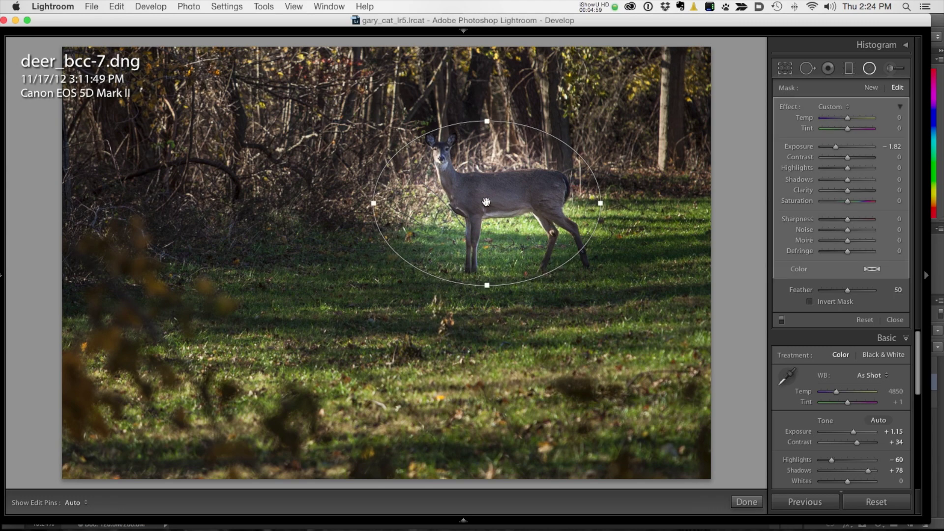
left_click_drag(486, 202, 496, 201)
mouse_move(496, 285)
left_mouse_down()
mouse_move(497, 276)
mouse_move(497, 296)
left_mouse_up()
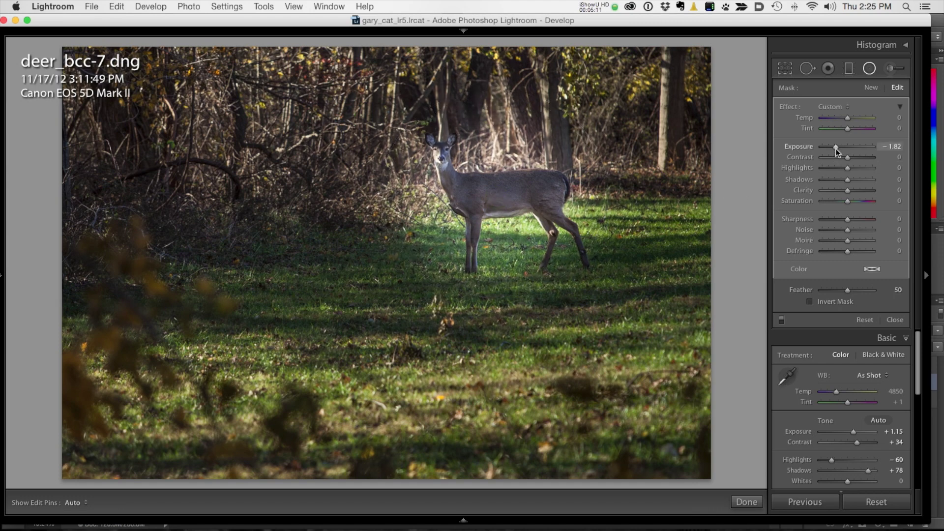
- Refine the deer's radial filter to Exposure −0.91 with a slightly shorter ellipse, and compare the photo with its unedited version
left_click_drag(836, 148, 839, 149)
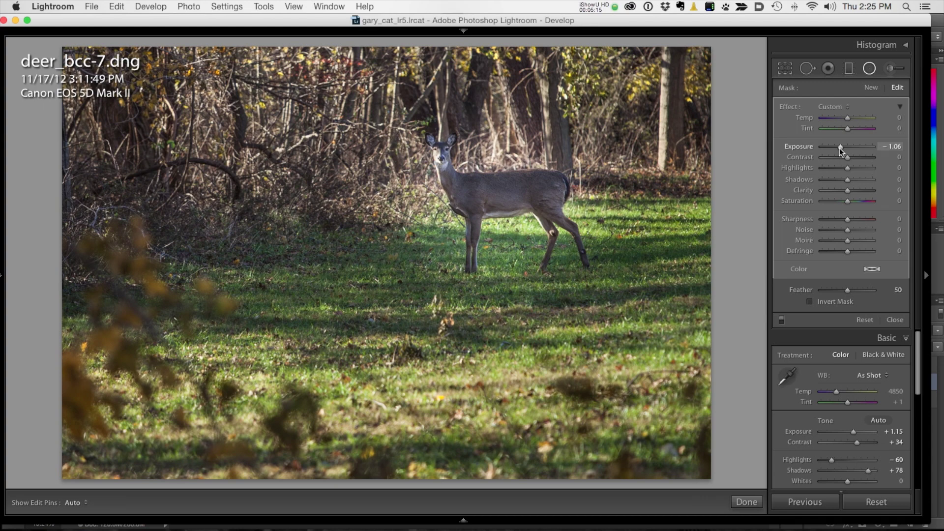
left_click_drag(839, 148, 841, 149)
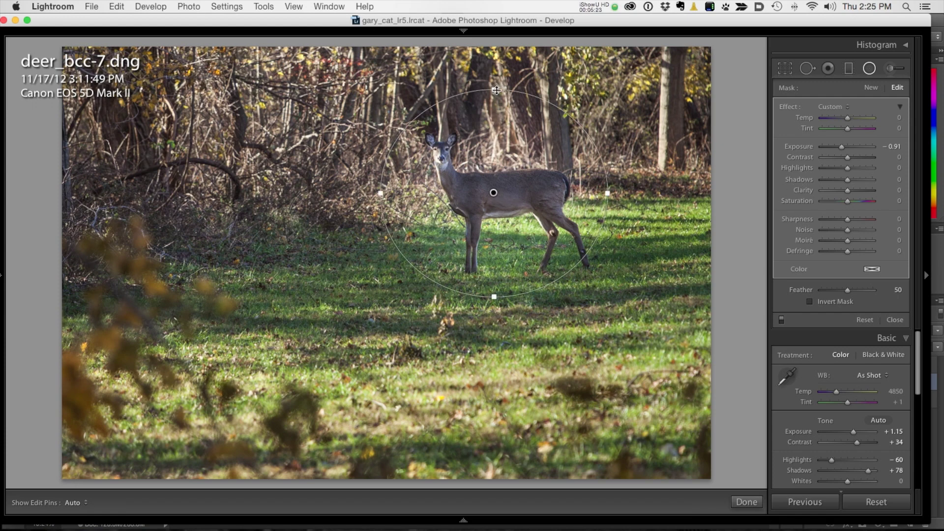
left_click_drag(495, 91, 495, 105)
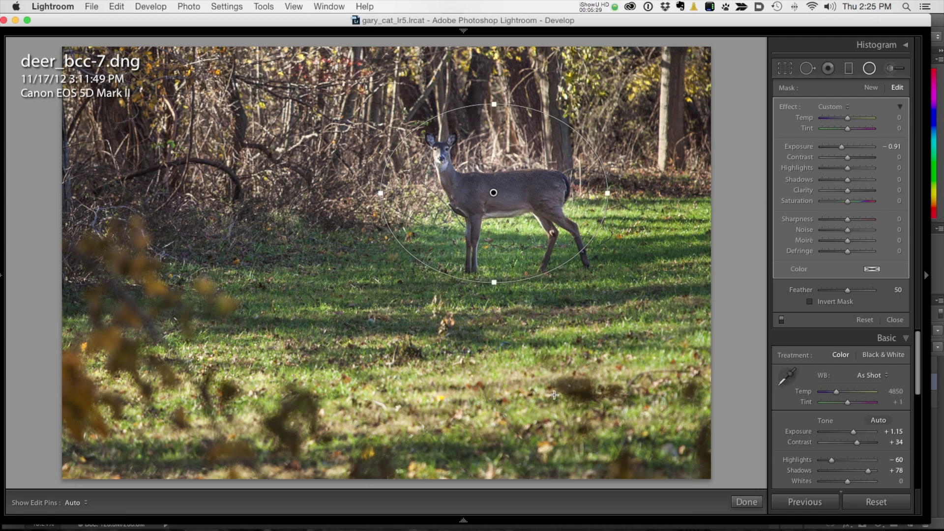
left_click(746, 502)
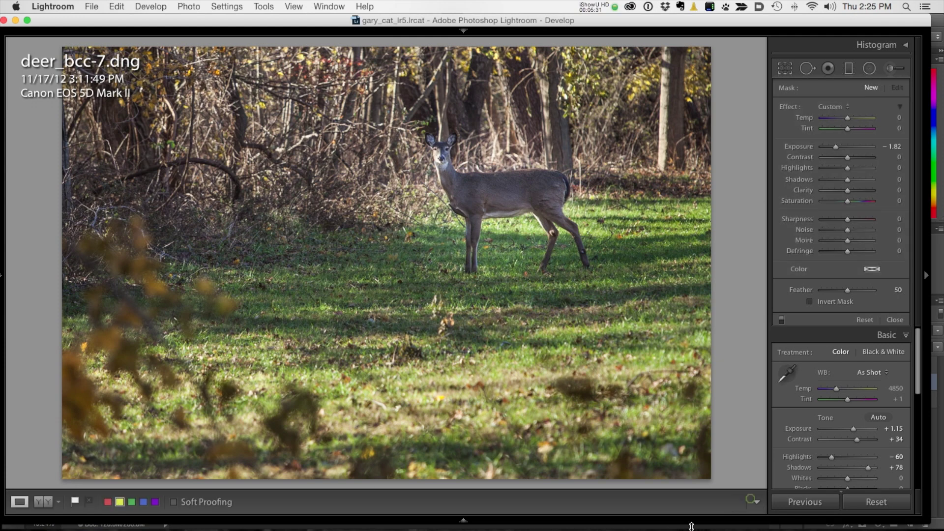
mouse_move(692, 527)
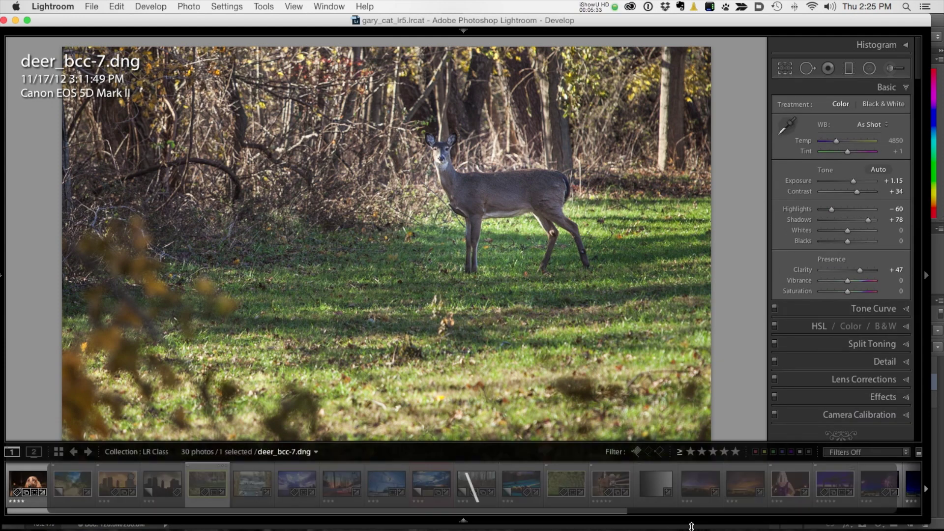
key("backslash")
key("backslash")
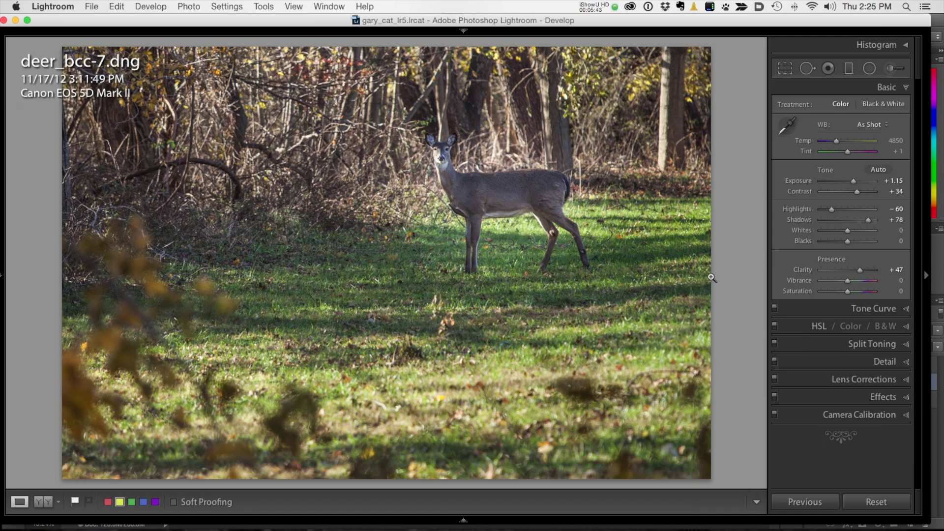
- Set the HSL Saturation of Yellow to −35 and Green to −43, and compare the deer photo before and after editing
key("super+3")
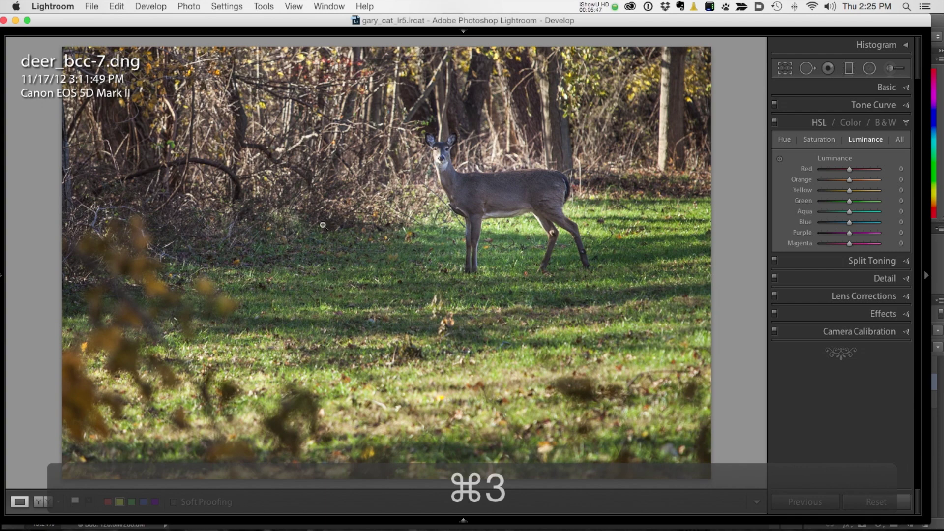
left_click(819, 139)
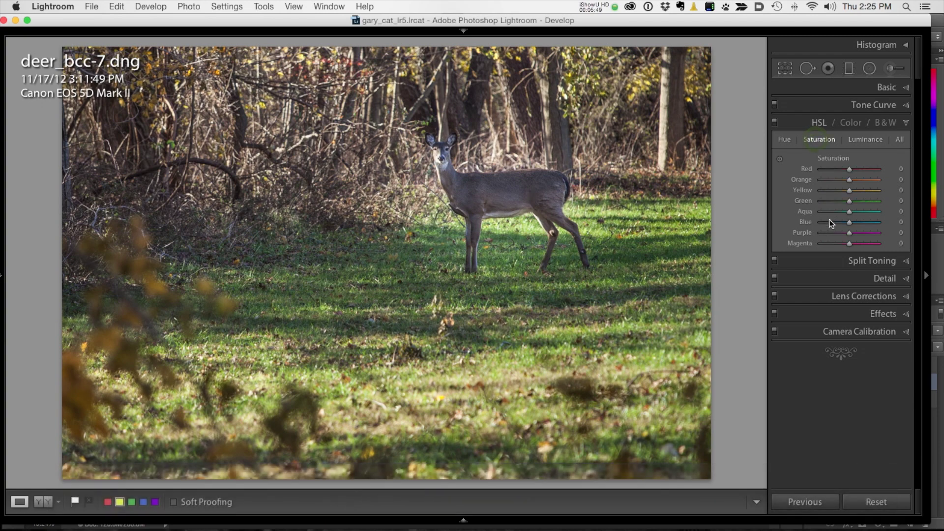
mouse_move(850, 201)
left_mouse_down()
mouse_move(827, 201)
mouse_move(847, 192)
mouse_move(831, 191)
mouse_move(836, 201)
left_mouse_up()
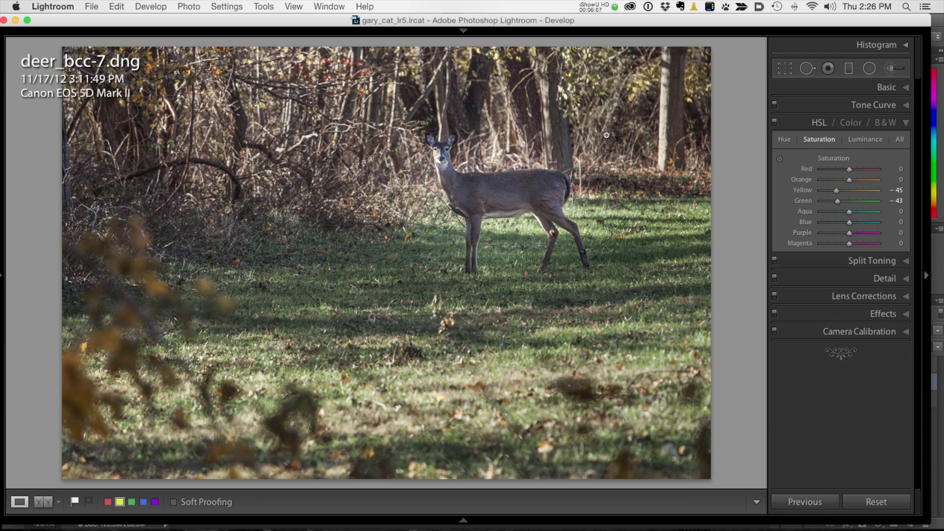
left_click_drag(836, 191, 838, 192)
key("backslash")
key("backslash")
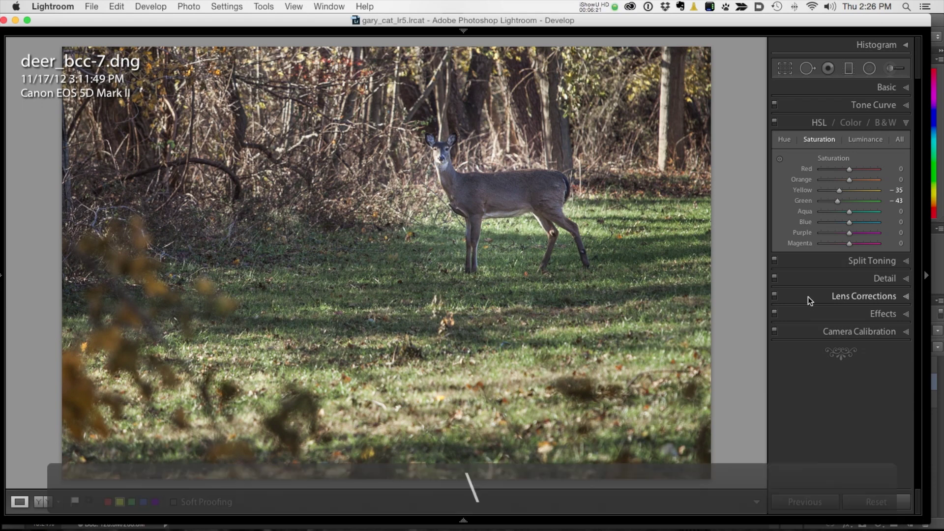
key("backslash")
key("backslash")
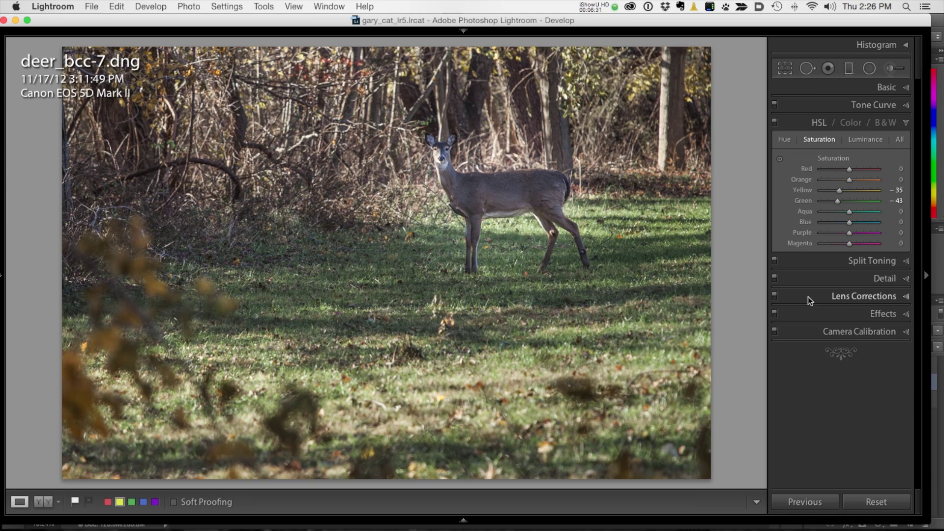
- Show the filmstrip and open the brown dog photo cinnamon-28.dng from the far end of the collection
key("F6")
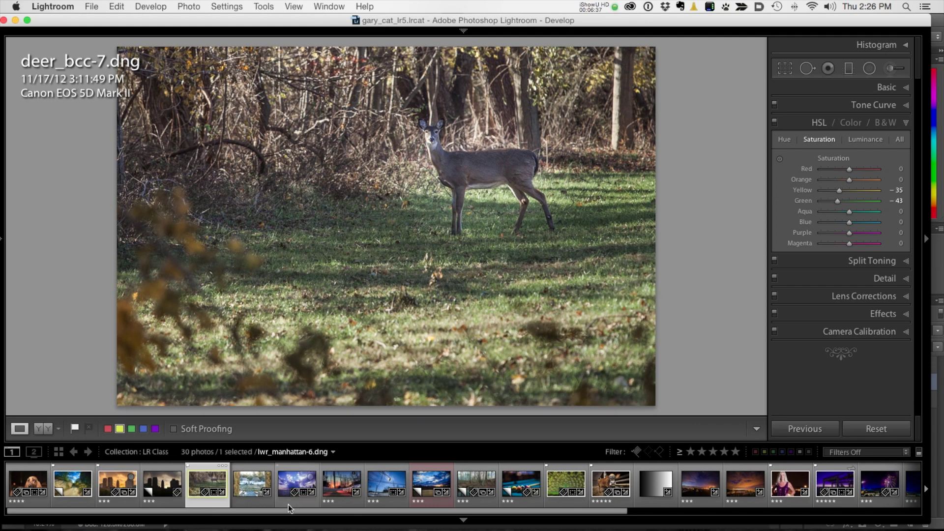
scroll(332, 499, "right", 2)
scroll(332, 498, "right", 5)
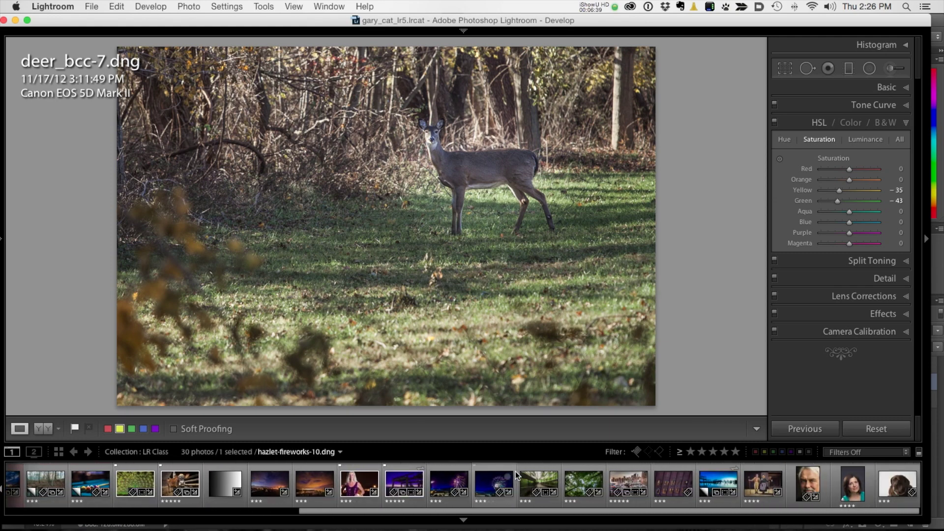
left_click(898, 485)
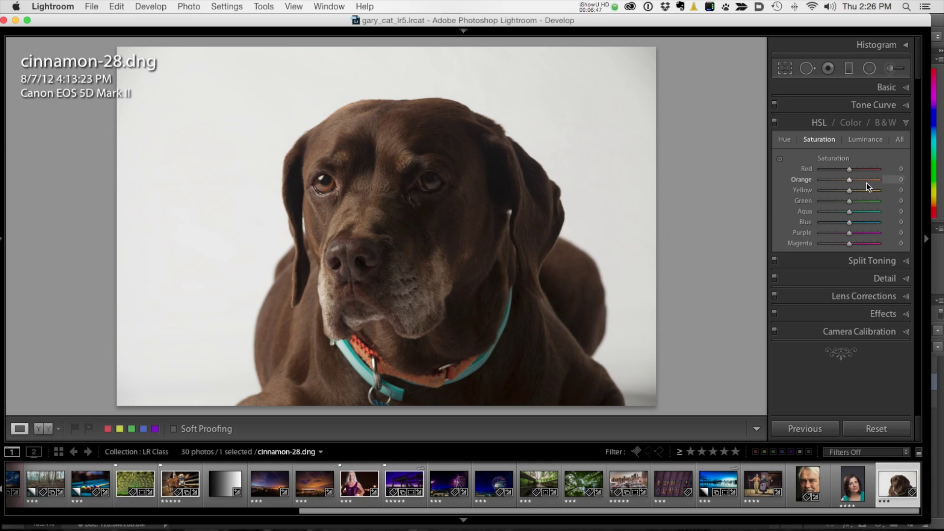
- Set the dog photo's Exposure to +1.05, Clarity to +34 and Contrast to +10
key("super+1")
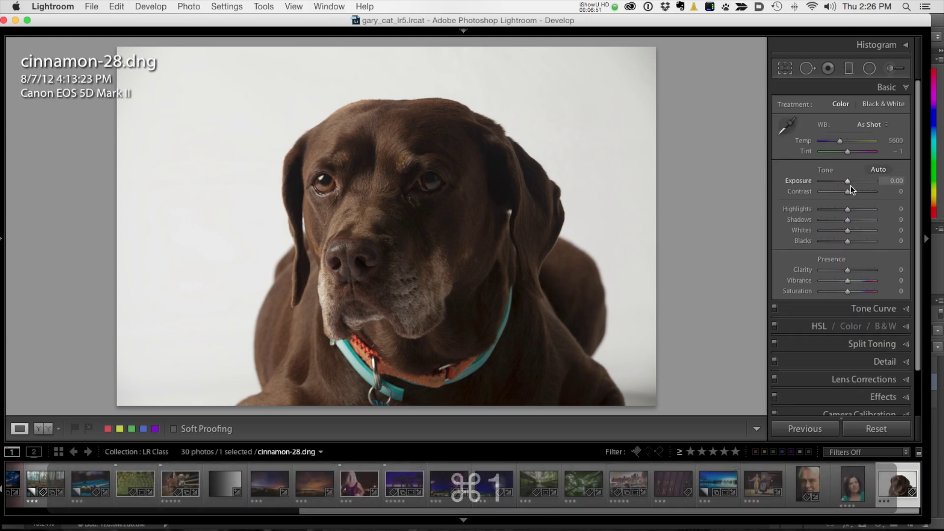
left_click_drag(848, 181, 854, 182)
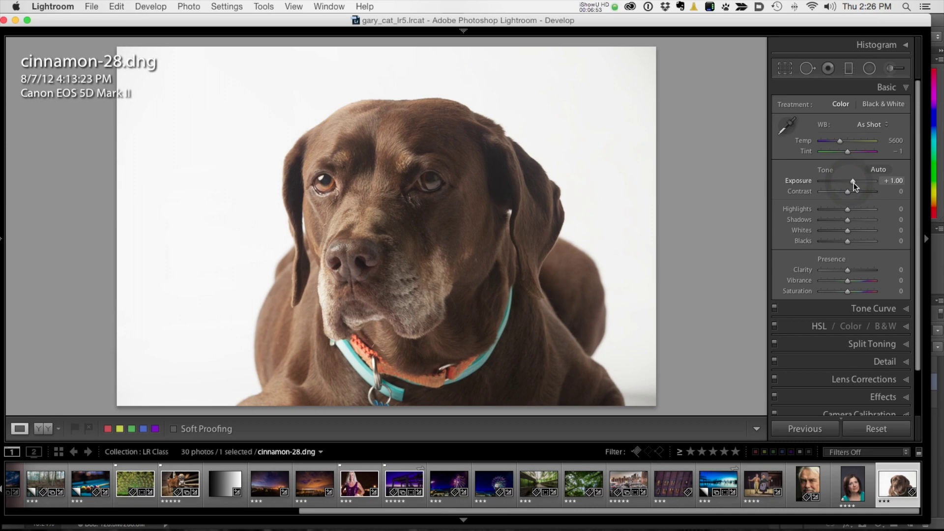
left_click_drag(848, 270, 855, 272)
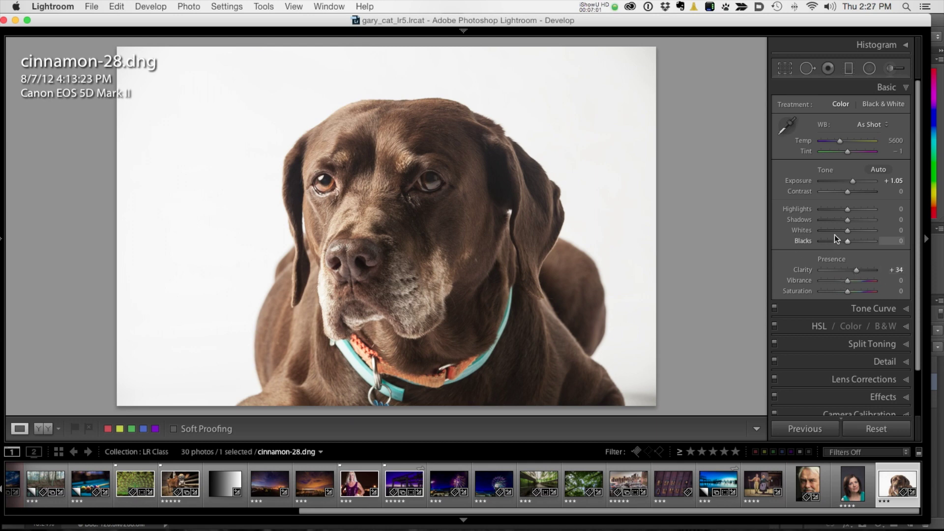
left_click_drag(849, 191, 851, 181)
- Heal the discharge below the inner corner of the dog's eye with the Spot Removal brush at size 75, feather 80, opacity 100
left_click(412, 201)
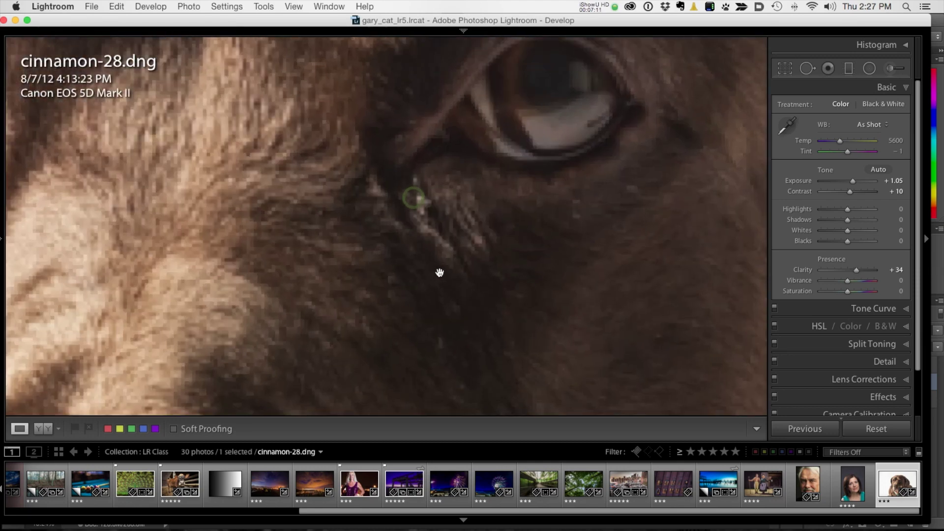
left_click(816, 69)
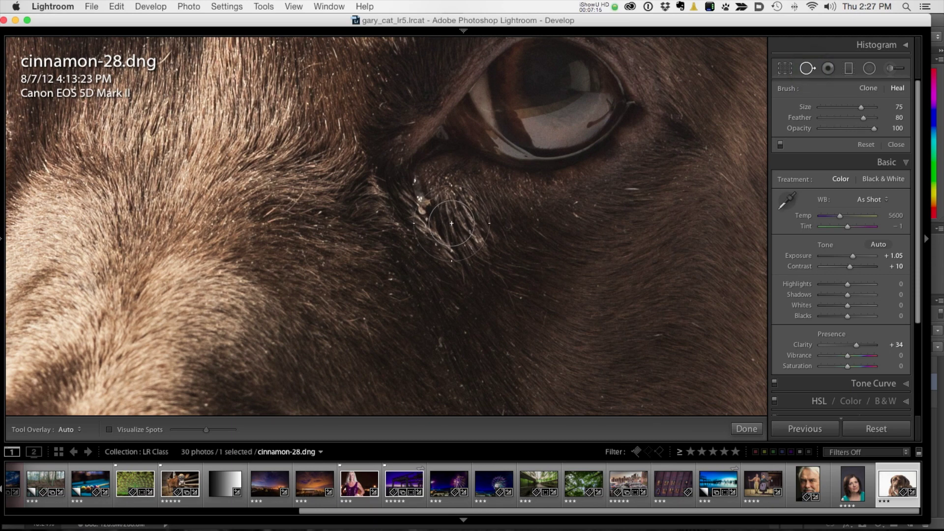
mouse_move(452, 212)
left_mouse_down()
mouse_move(433, 213)
mouse_move(441, 231)
mouse_move(465, 234)
mouse_move(464, 253)
left_mouse_up()
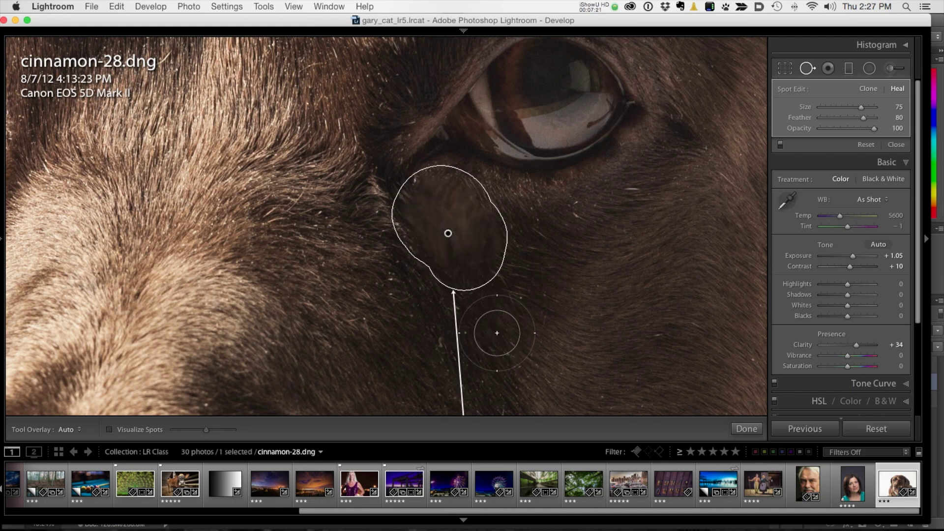
scroll(495, 331, "down", 5)
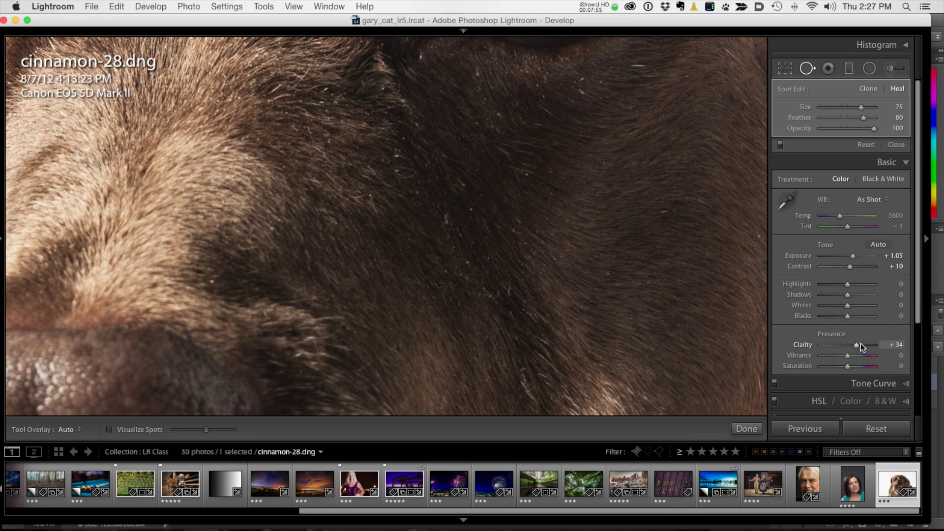
key("super+minus")
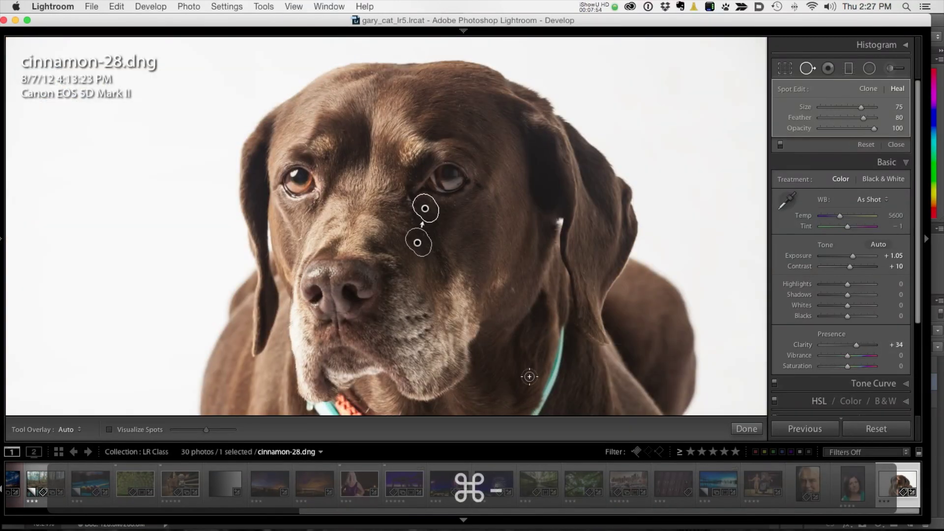
left_click(746, 429)
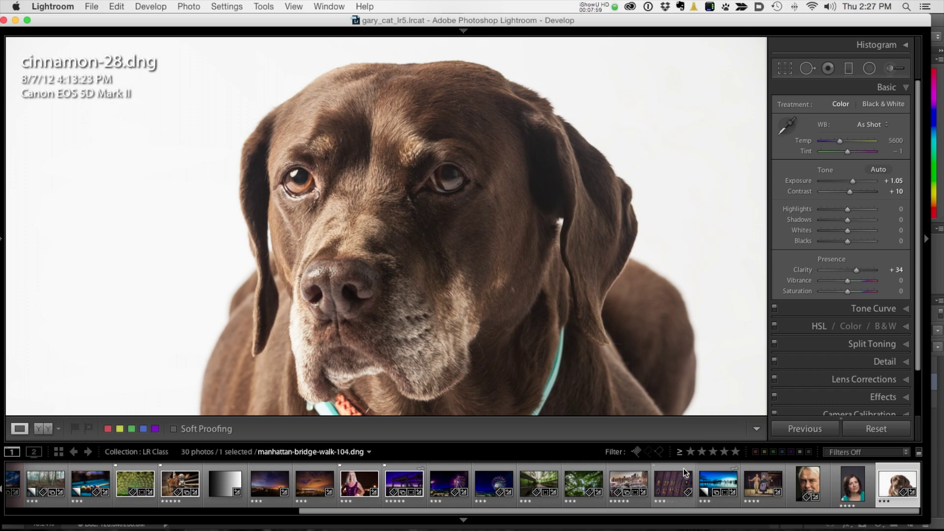
- Set the dog photo's Shadows to +30 and fit the whole photo in view
left_click_drag(847, 221, 854, 223)
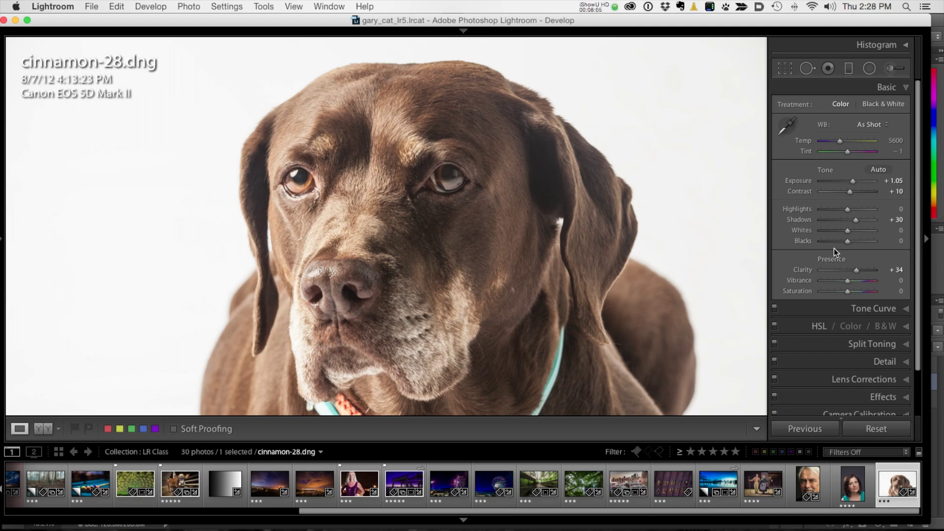
key("super+minus")
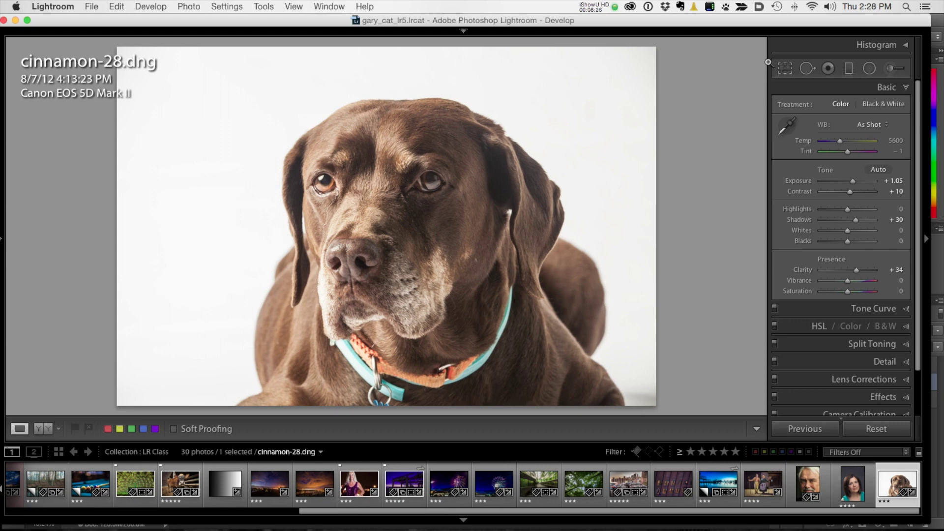
- Set up a new Adjustment Brush mask with a blue tint of hue 206 and saturation 86%
left_click(892, 68)
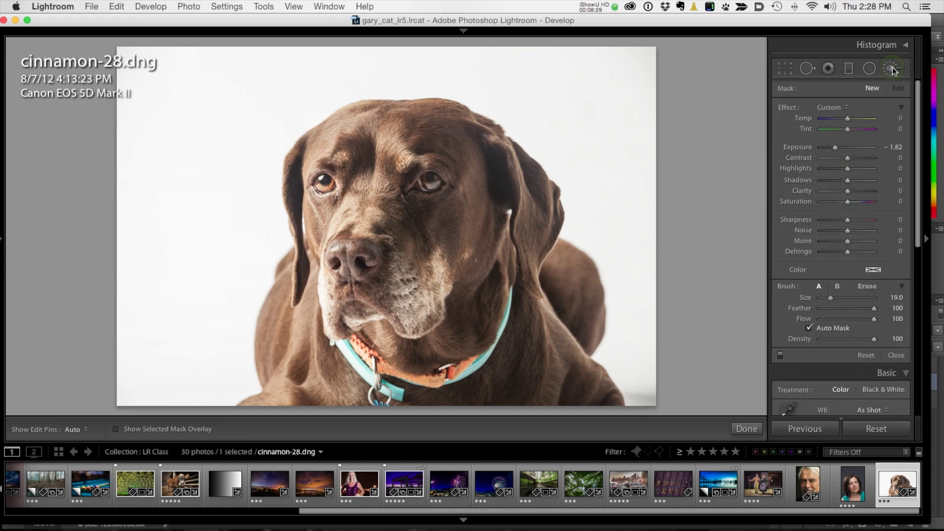
left_click(873, 271)
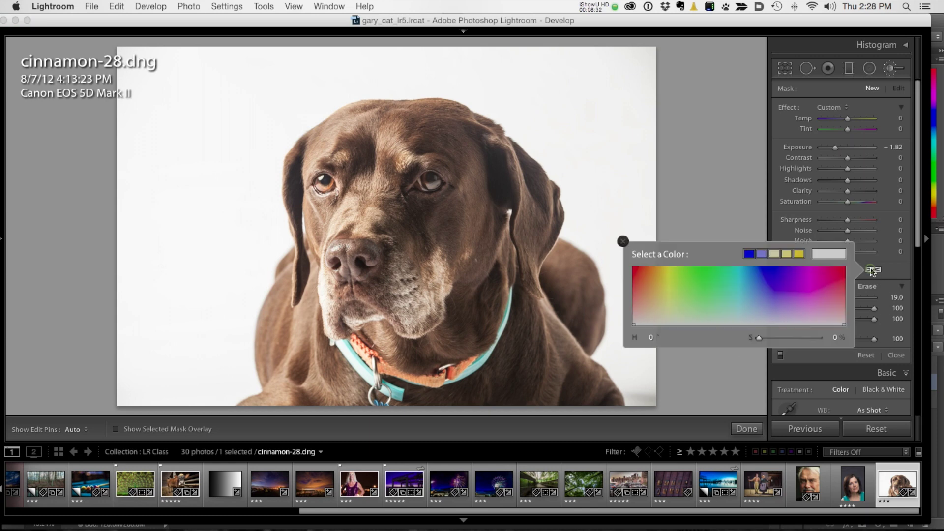
left_click(752, 277)
left_click_drag(753, 277, 754, 274)
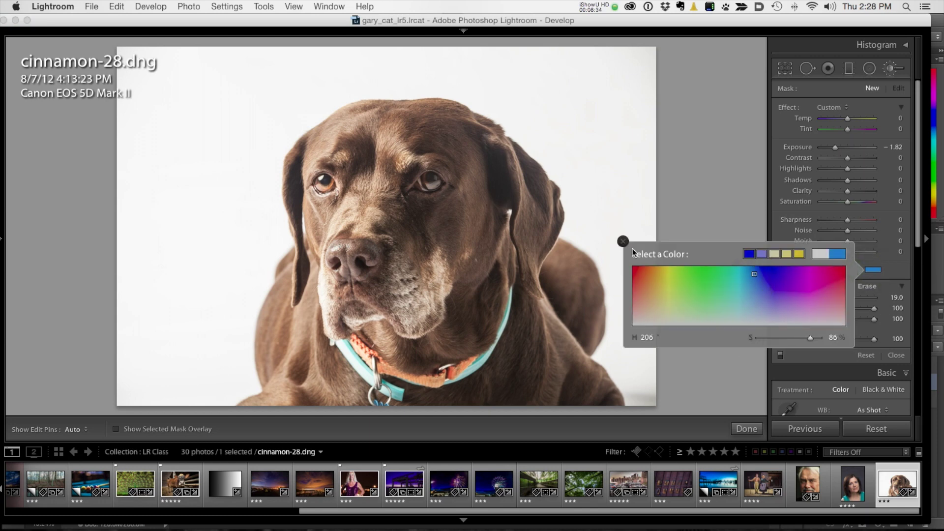
left_click(617, 242)
- Brush the blue tint over the upper and left background around the dog and set the mask's Exposure to -1.24
mouse_move(575, 77)
left_mouse_down()
mouse_move(535, 59)
mouse_move(583, 73)
mouse_move(281, 69)
mouse_move(153, 101)
mouse_move(172, 55)
mouse_move(131, 364)
mouse_move(175, 167)
mouse_move(210, 245)
mouse_move(226, 74)
mouse_move(193, 253)
mouse_move(147, 317)
mouse_move(144, 179)
left_mouse_up()
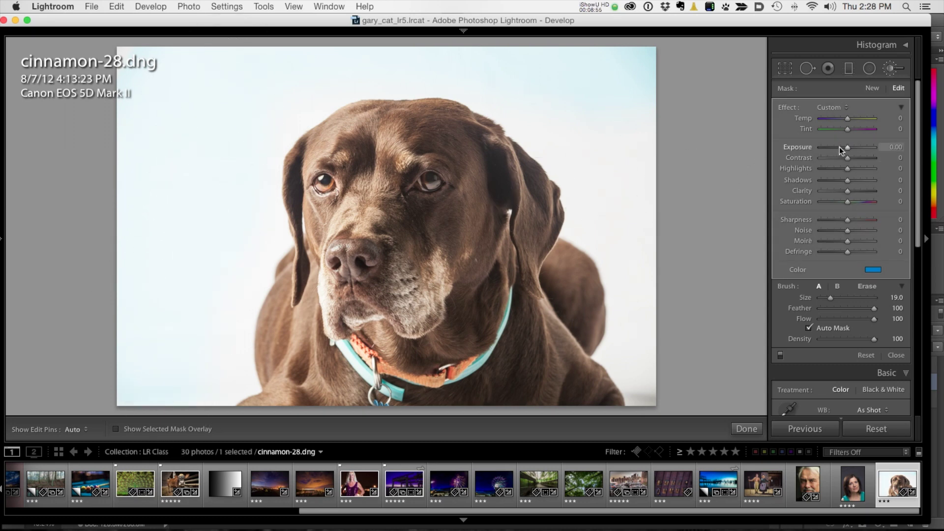
left_click_drag(846, 147, 839, 149)
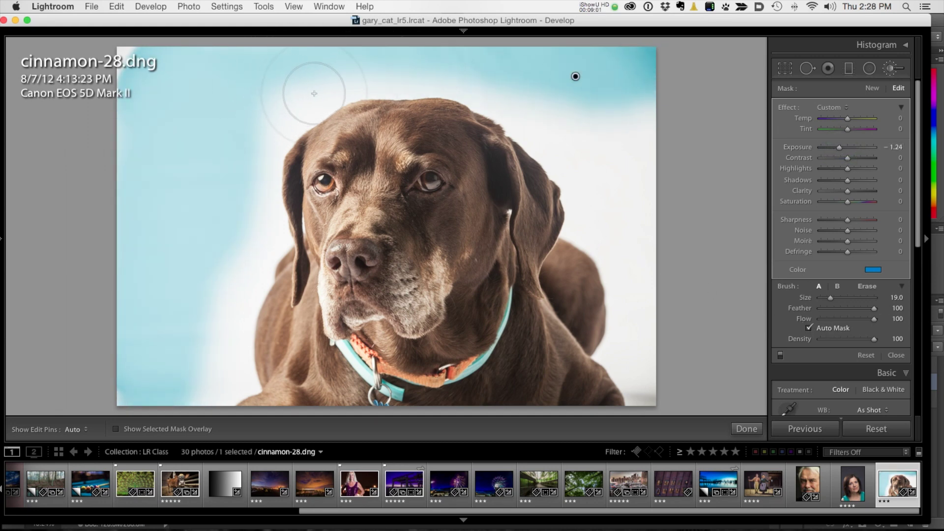
key("h")
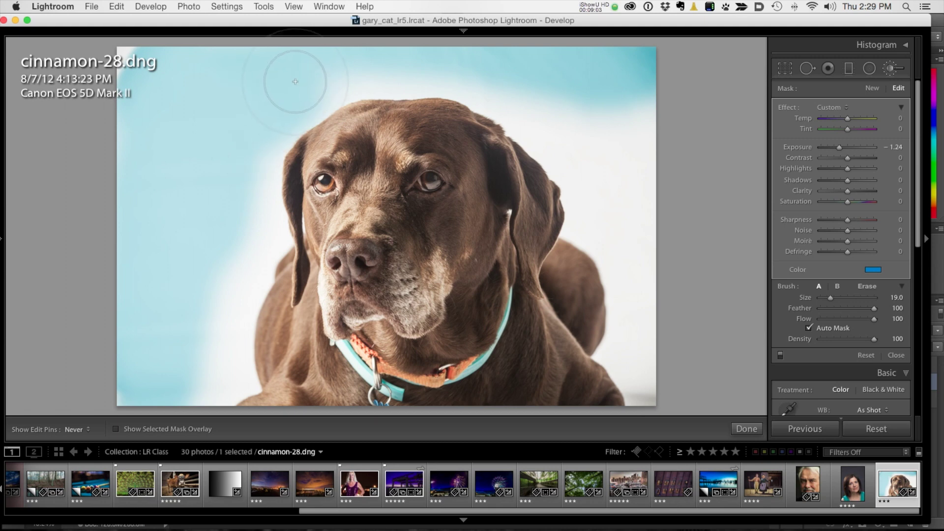
key("h")
- With the brush size at 11 and Auto Mask on, paint the remaining white background blue up to the dog's outline
key("bracketleft")
key("bracketleft")
key("bracketleft")
key("bracketleft")
key("bracketleft")
key("bracketleft")
key("bracketleft")
key("bracketleft")
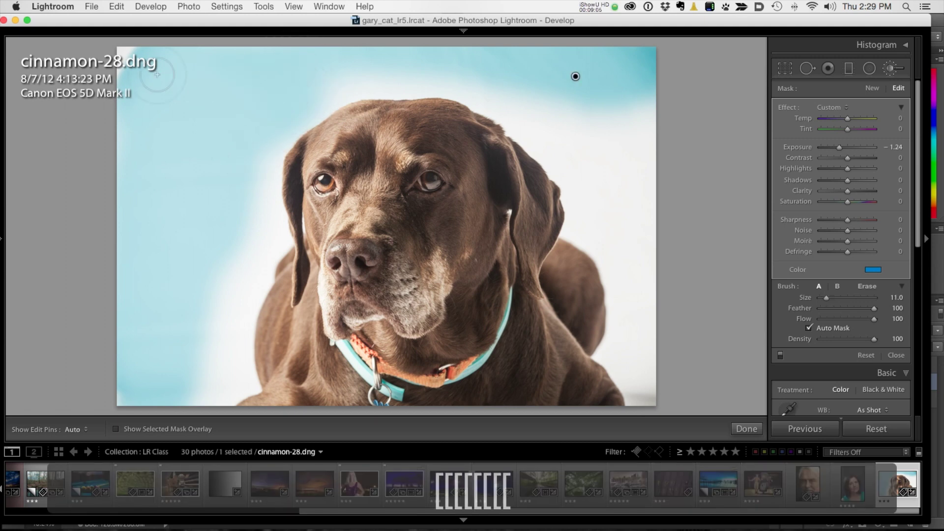
key("h")
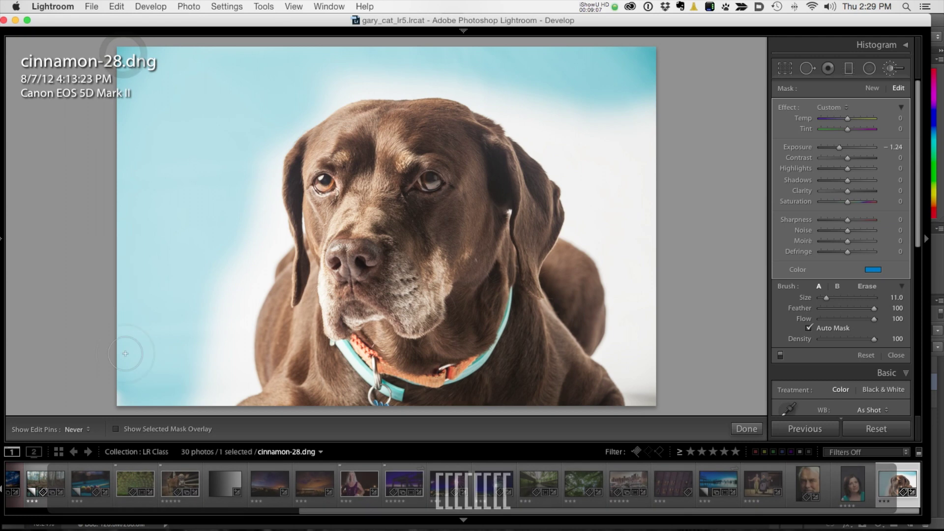
mouse_move(235, 386)
left_mouse_down()
mouse_move(249, 365)
mouse_move(248, 389)
mouse_move(212, 321)
mouse_move(207, 371)
mouse_move(217, 306)
mouse_move(235, 400)
left_mouse_up()
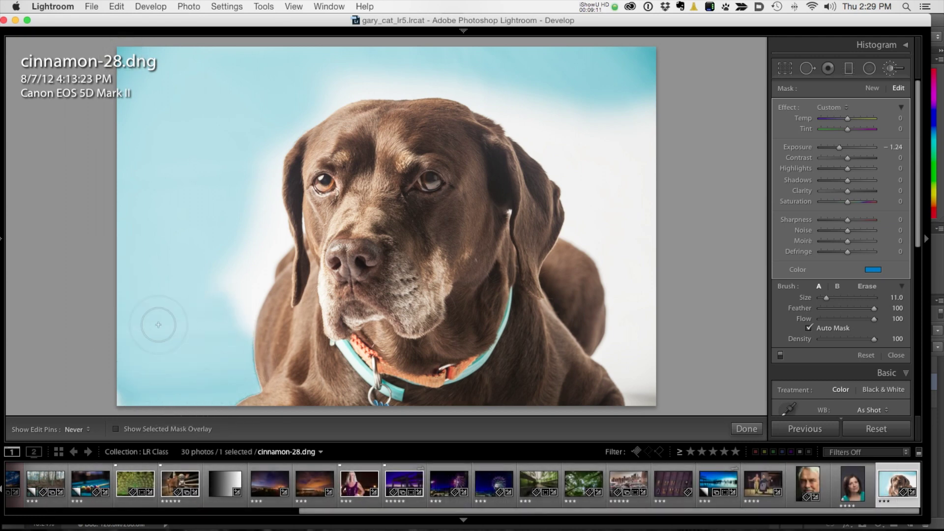
mouse_move(232, 316)
left_mouse_down()
mouse_move(266, 248)
mouse_move(247, 355)
mouse_move(214, 271)
mouse_move(281, 223)
mouse_move(257, 165)
mouse_move(261, 140)
mouse_move(272, 173)
mouse_move(281, 138)
mouse_move(314, 105)
mouse_move(368, 84)
mouse_move(437, 80)
mouse_move(474, 91)
mouse_move(377, 87)
mouse_move(265, 100)
mouse_move(428, 83)
mouse_move(288, 75)
mouse_move(259, 258)
mouse_move(231, 164)
mouse_move(307, 77)
left_mouse_up()
mouse_move(486, 102)
left_mouse_down()
mouse_move(551, 133)
mouse_move(536, 167)
mouse_move(570, 197)
mouse_move(530, 81)
mouse_move(632, 132)
mouse_move(647, 106)
mouse_move(580, 230)
mouse_move(618, 275)
mouse_move(630, 339)
mouse_move(588, 372)
mouse_move(605, 364)
mouse_move(638, 393)
mouse_move(638, 256)
mouse_move(615, 187)
mouse_move(620, 236)
mouse_move(662, 254)
left_mouse_up()
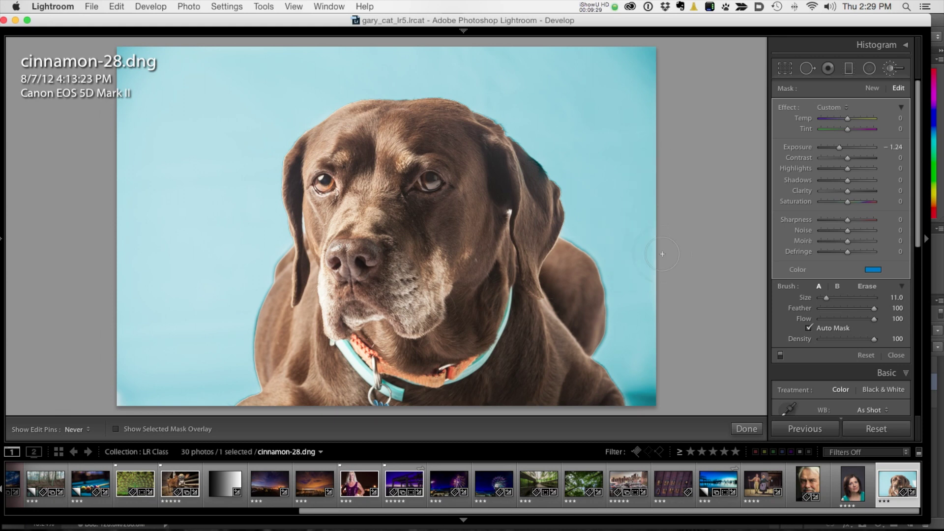
key("h")
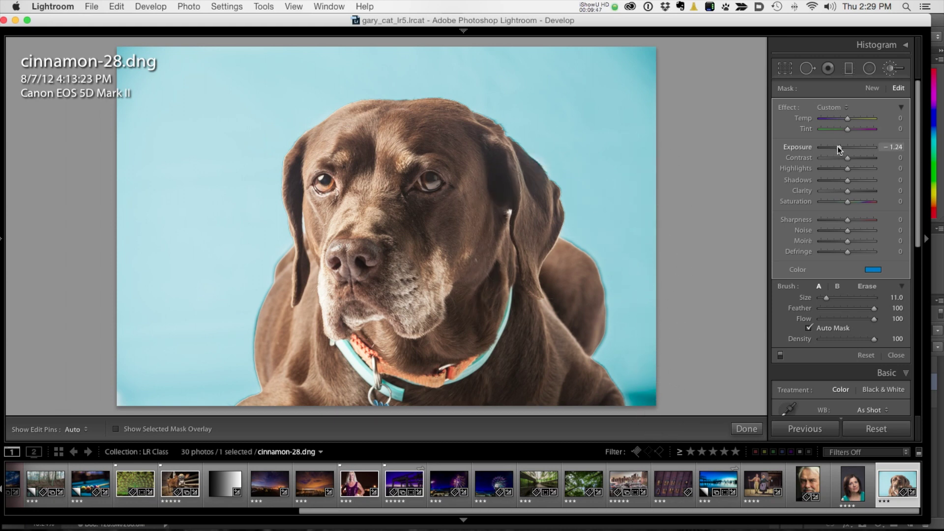
- Darken the blue background mask to Exposure -2.50 and inspect its edge along the top of the dog's head
left_click_drag(838, 147, 828, 148)
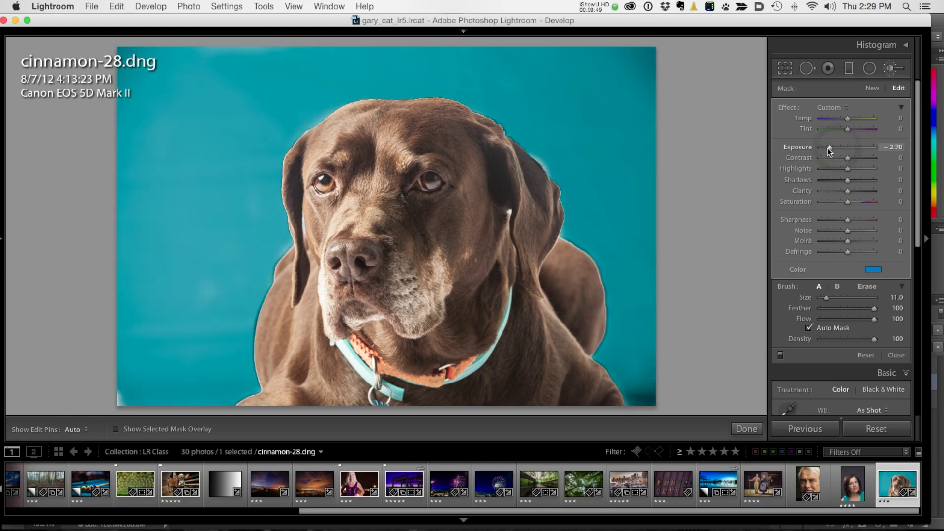
key("super+equal")
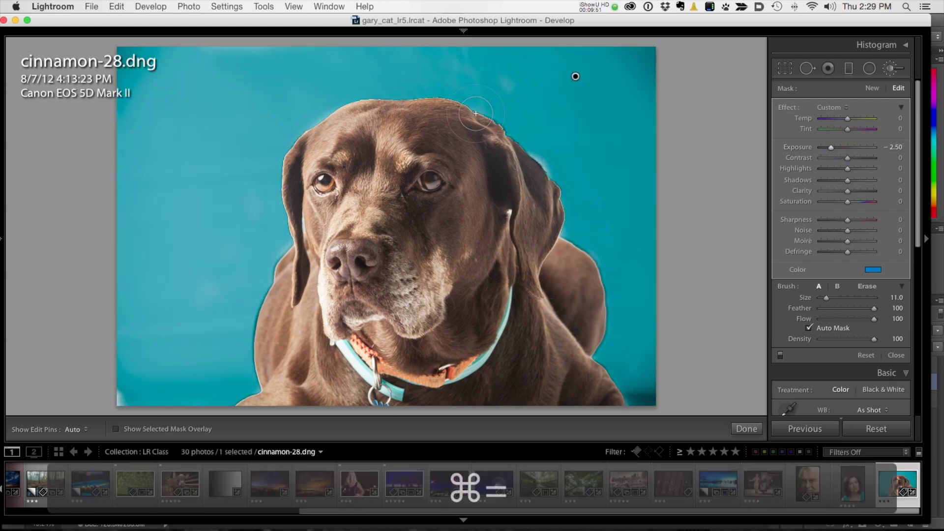
key("super+equal")
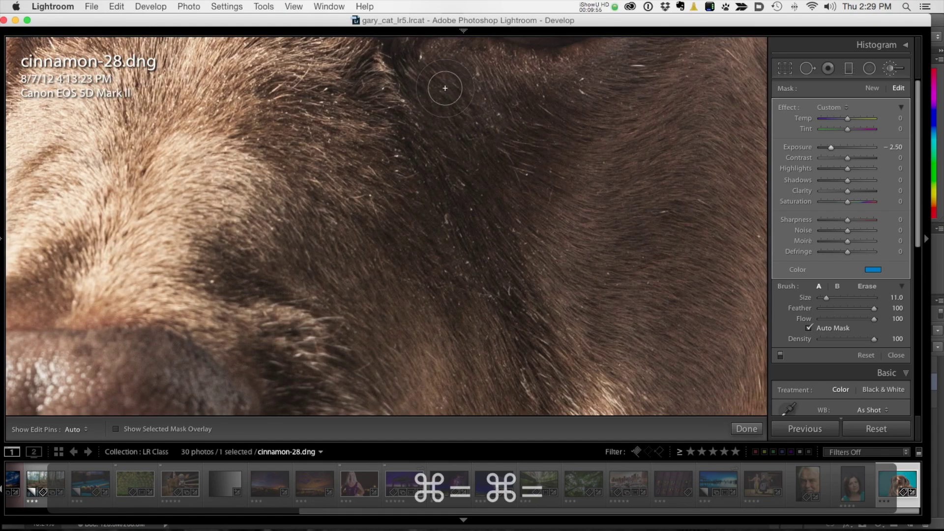
left_click_drag(445, 170, 469, 340)
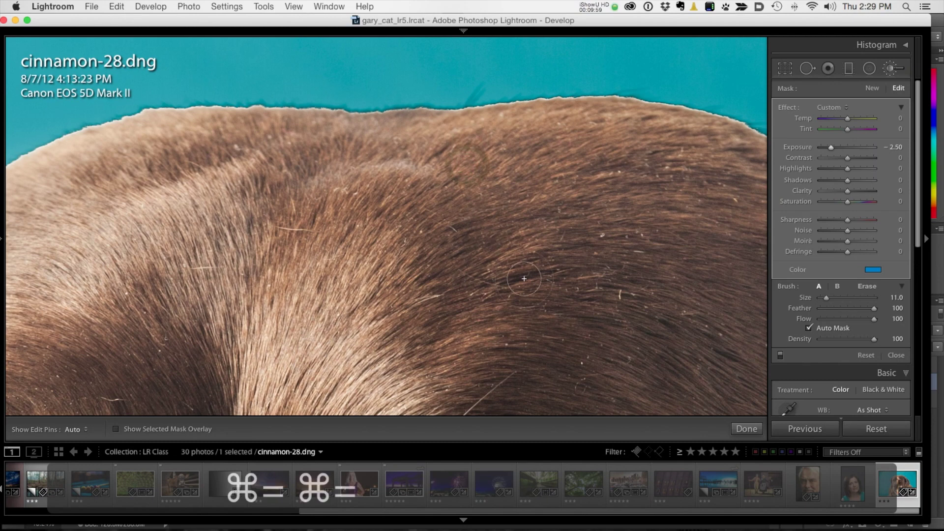
- Set the blue background mask's Exposure to -1.06 and return to the view of the whole photo
left_click_drag(831, 147, 841, 149)
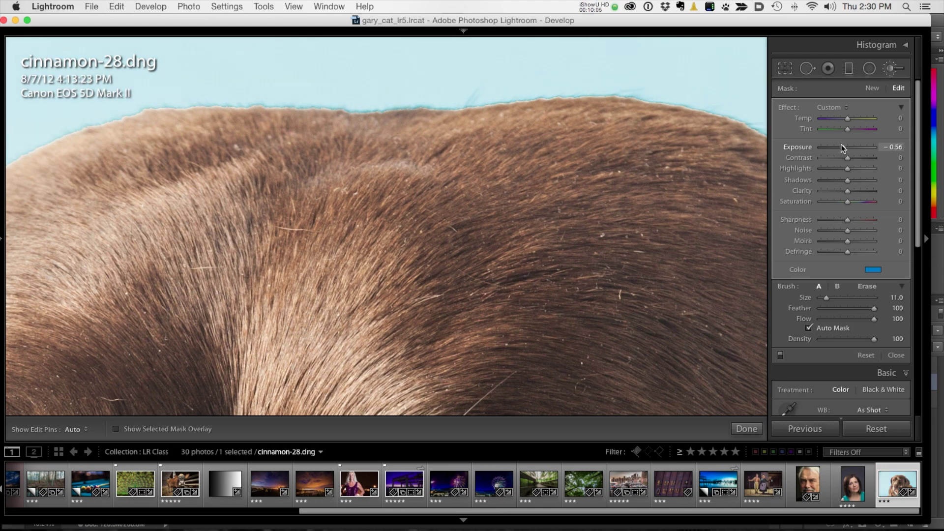
left_click_drag(839, 149, 841, 148)
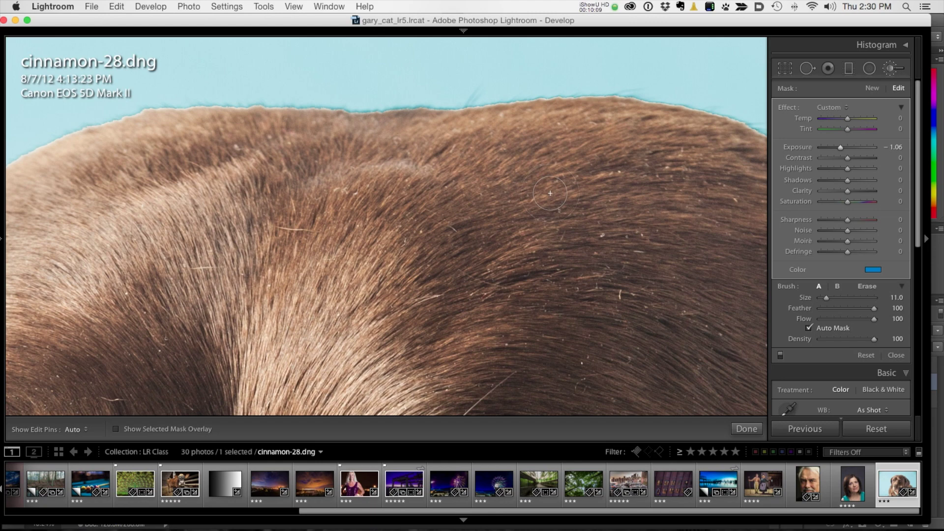
key("super+minus")
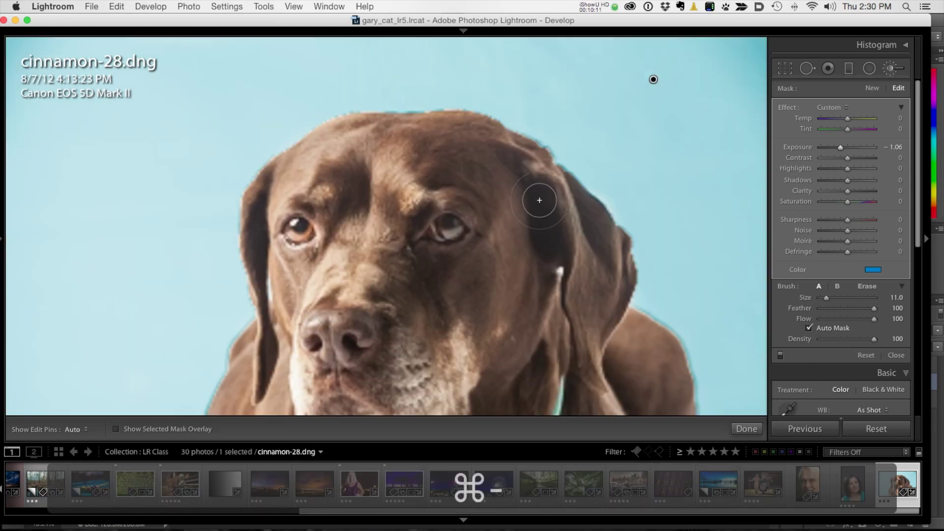
key("super+minus")
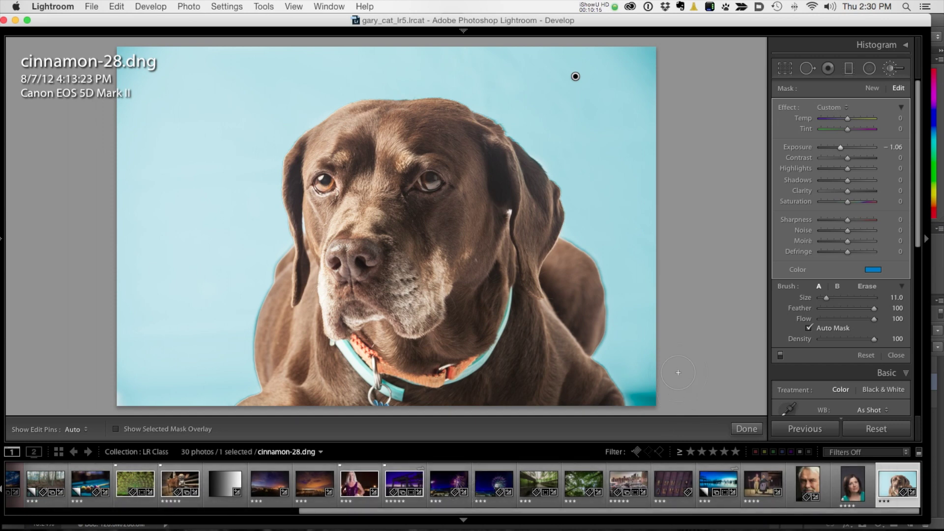
- Switch to Photoshop and examine the masked dog's ear, muzzle and head edges against the solid blue bkg layer
key("super")
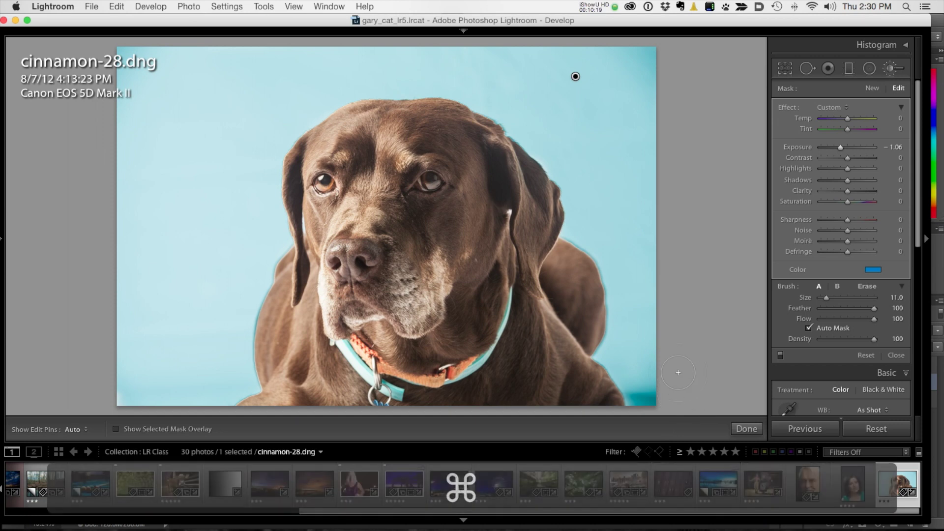
key("super+Tab")
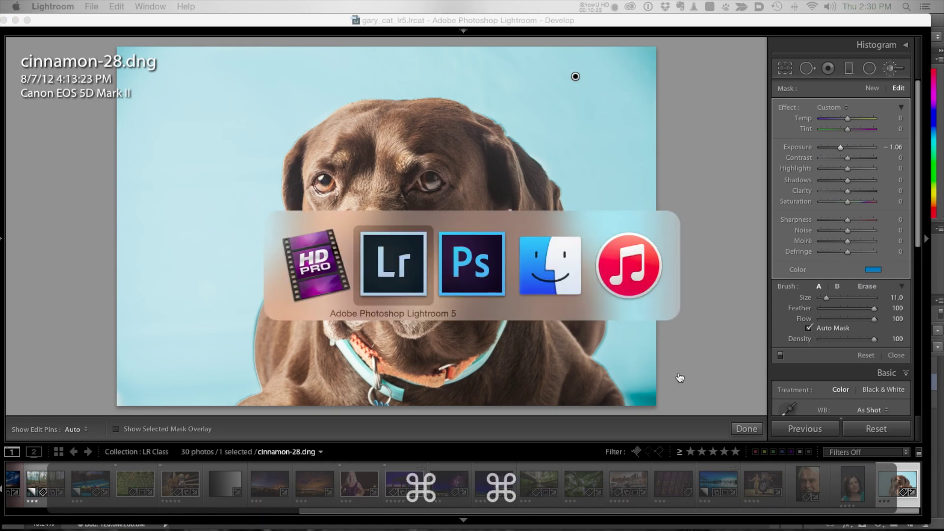
key("super+Tab")
key("super+Tab")
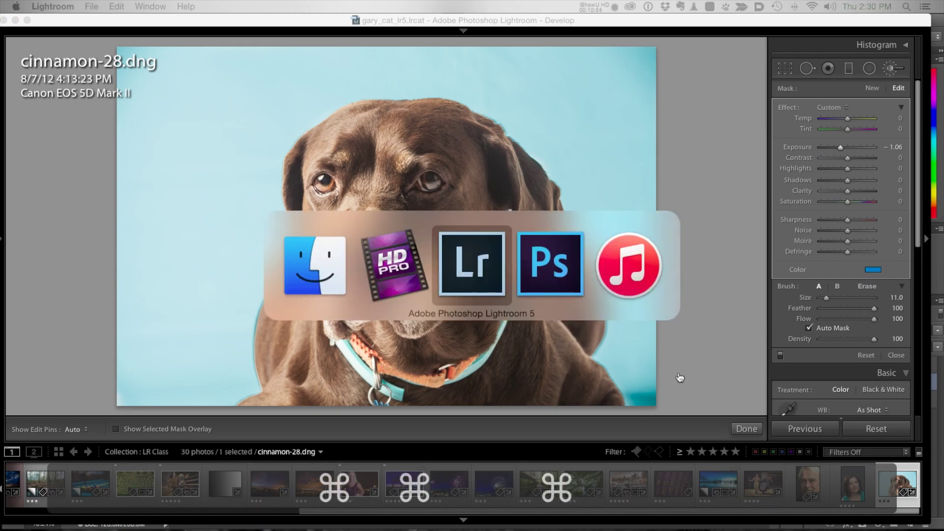
key("super+Tab")
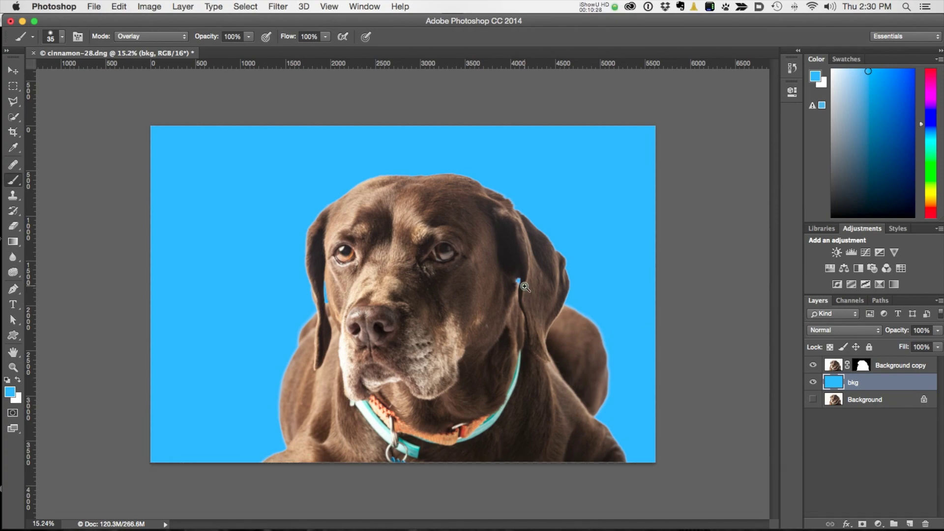
left_click_drag(526, 287, 580, 312)
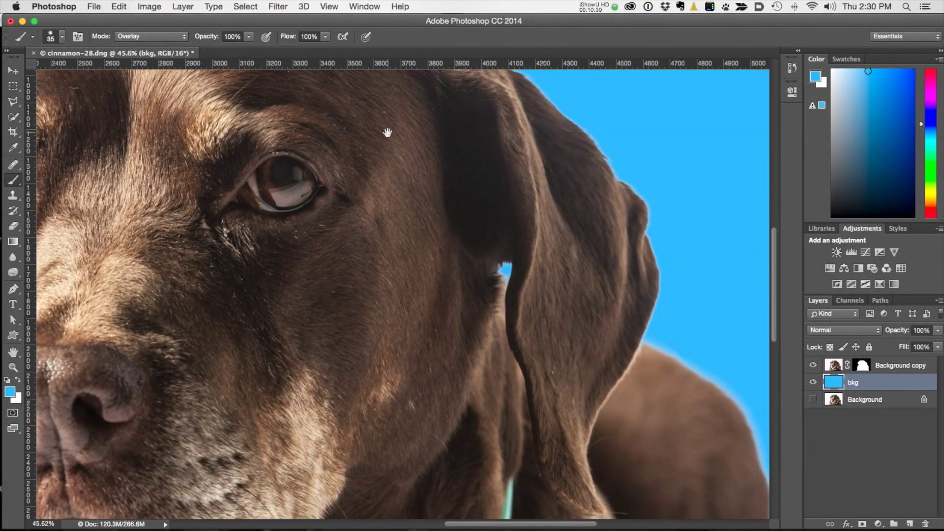
left_click_drag(388, 133, 434, 117)
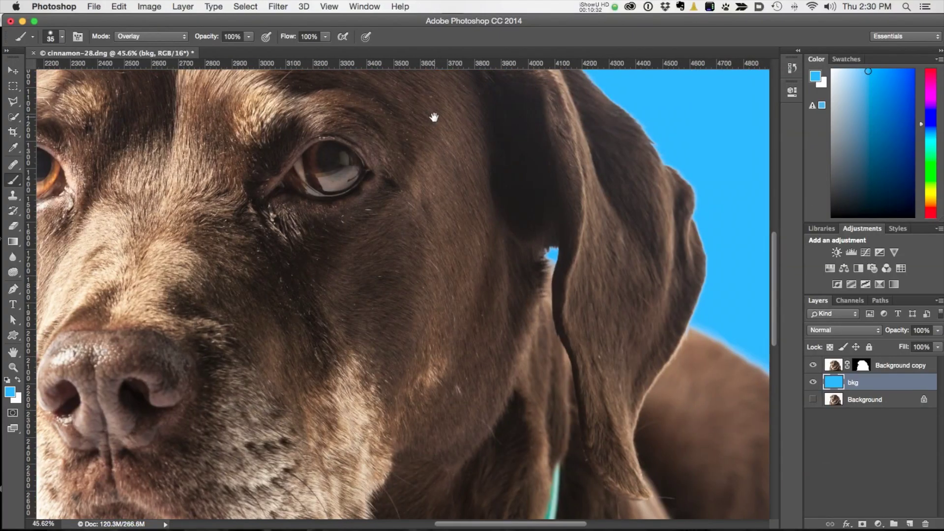
scroll(668, 373, "down", 5)
scroll(668, 373, "left", 5)
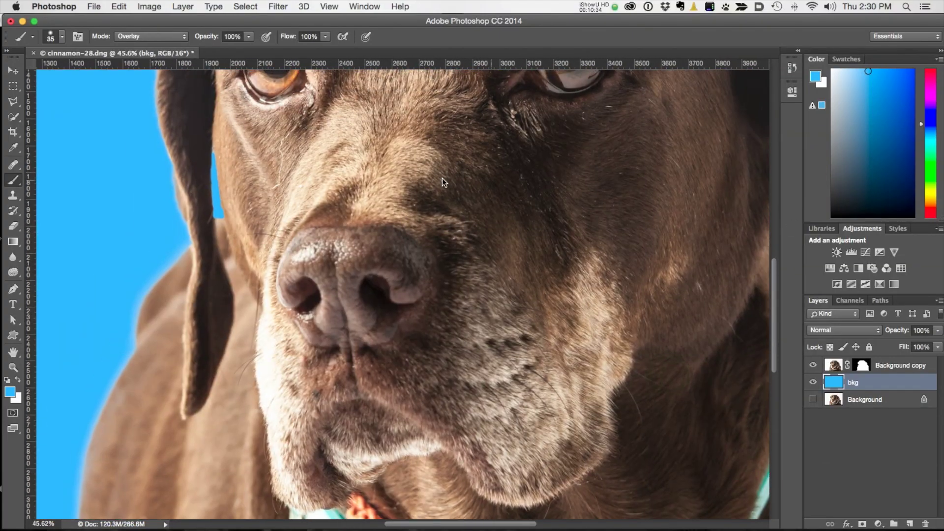
scroll(442, 178, "up", 10)
scroll(369, 384, "down", 3)
scroll(402, 452, "up", 3)
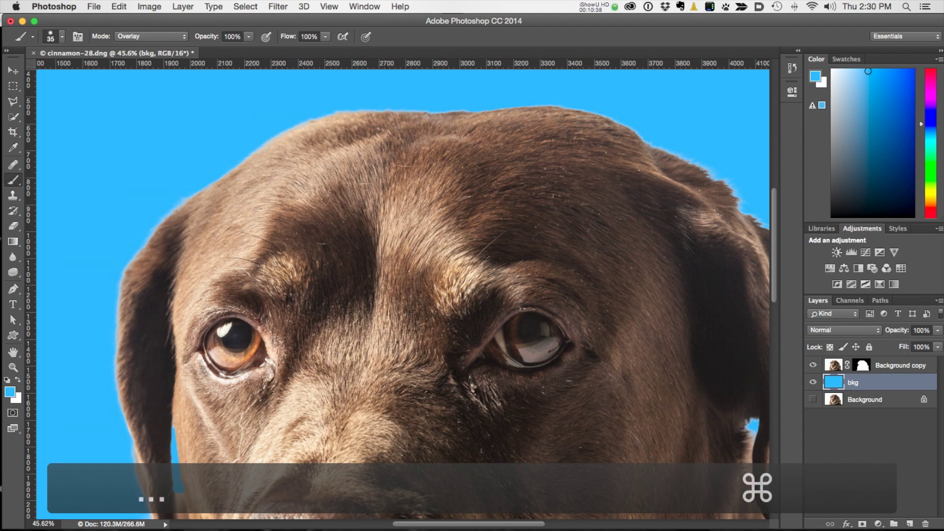
- Return to Lightroom, open the portrait of the woman in the green top and hide the filmstrip
key("super+Tab")
key("super+Tab")
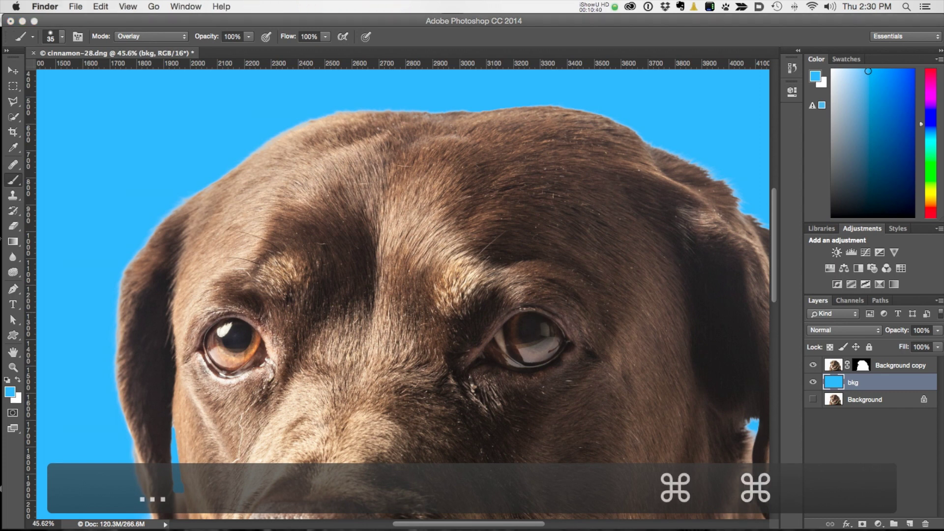
key("super+Tab")
key("super+Tab")
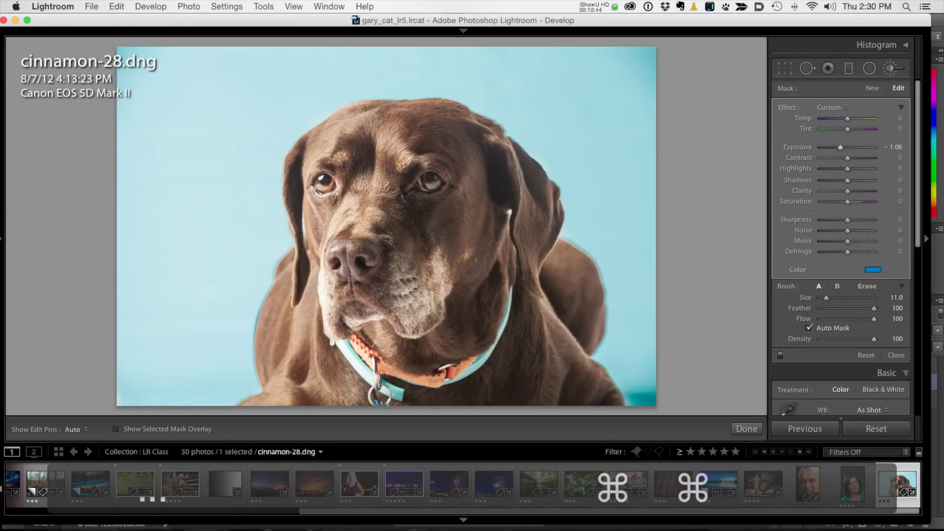
left_click(842, 501)
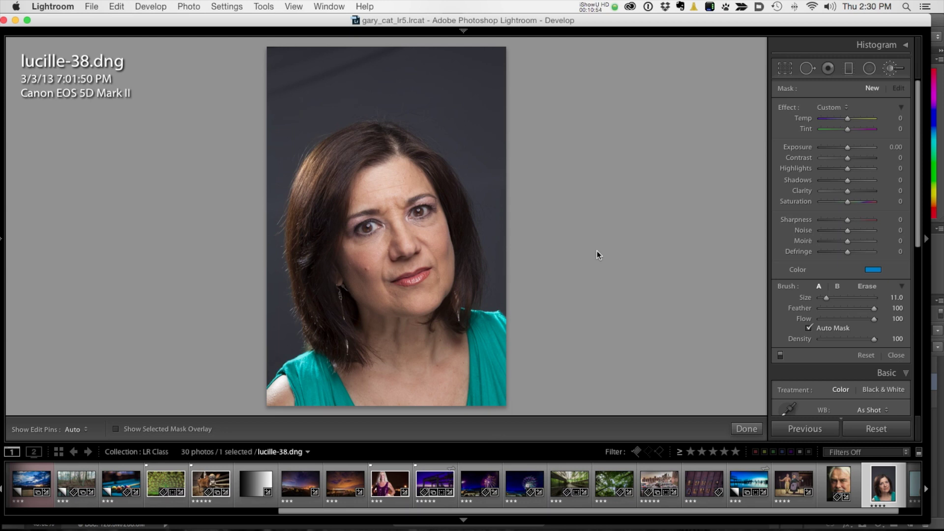
key("F6")
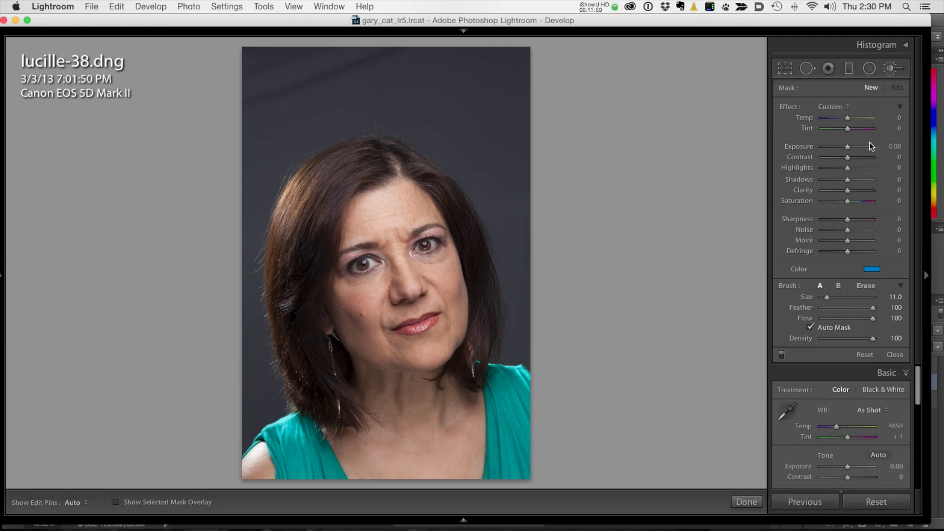
- Reset the Adjustment Brush effect, load the Soften Skin preset and set the brush size to 9
left_click(839, 107)
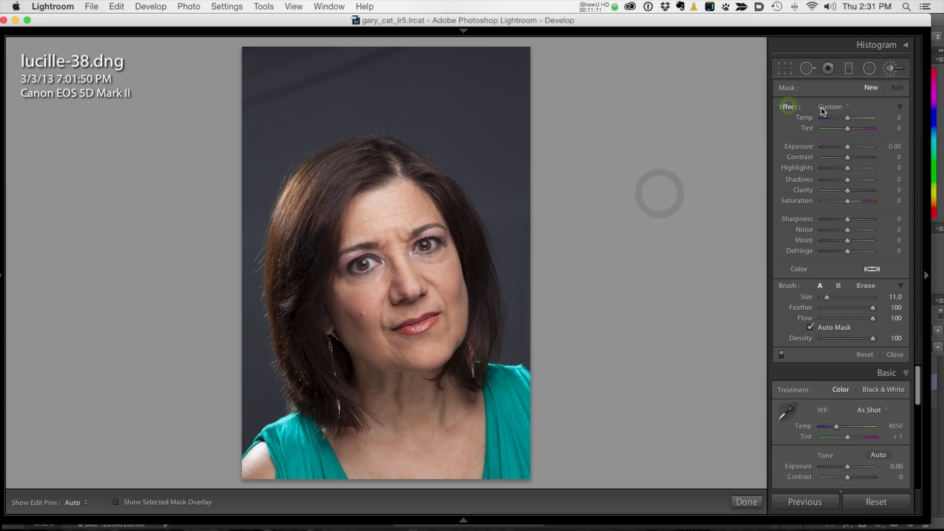
left_click(836, 107)
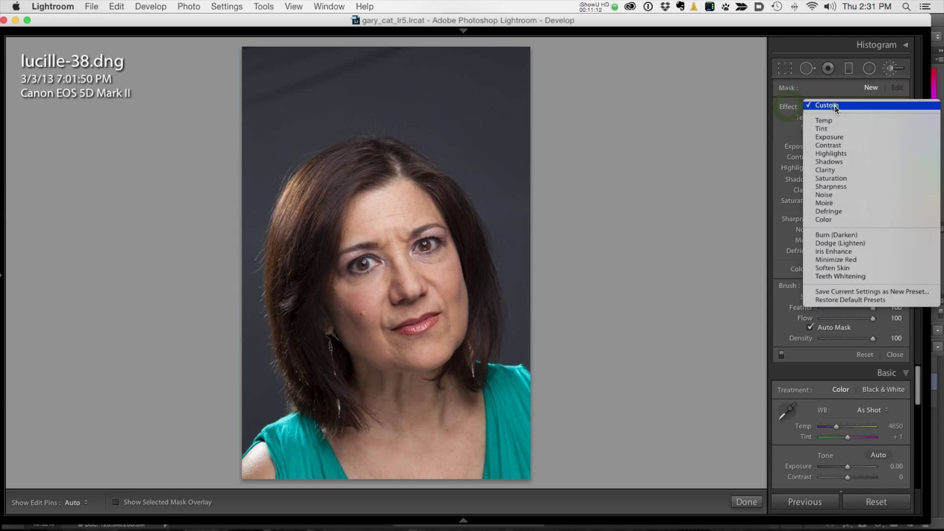
left_click(852, 268)
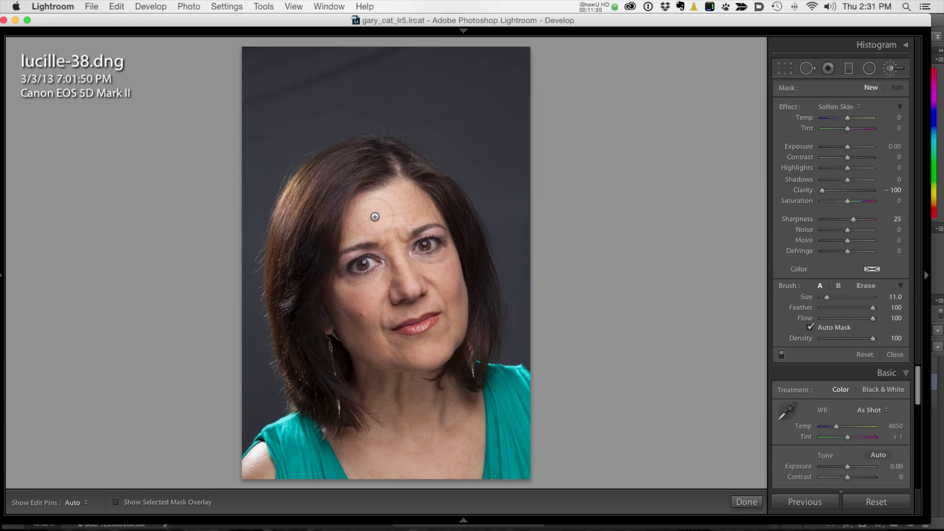
key("bracketleft")
key("bracketleft")
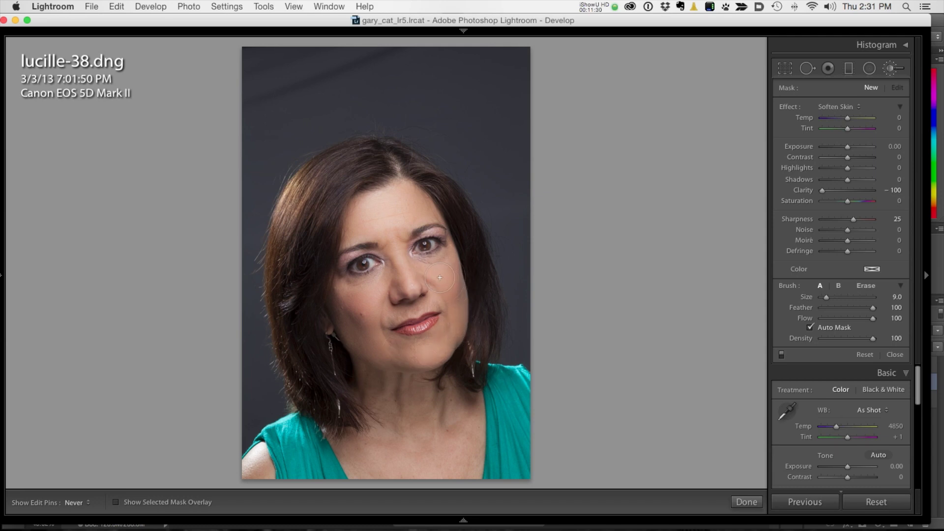
- Brush the Soften Skin effect over the woman's forehead, nose, cheeks and chin at brush size 9
key("h")
key("super+equal")
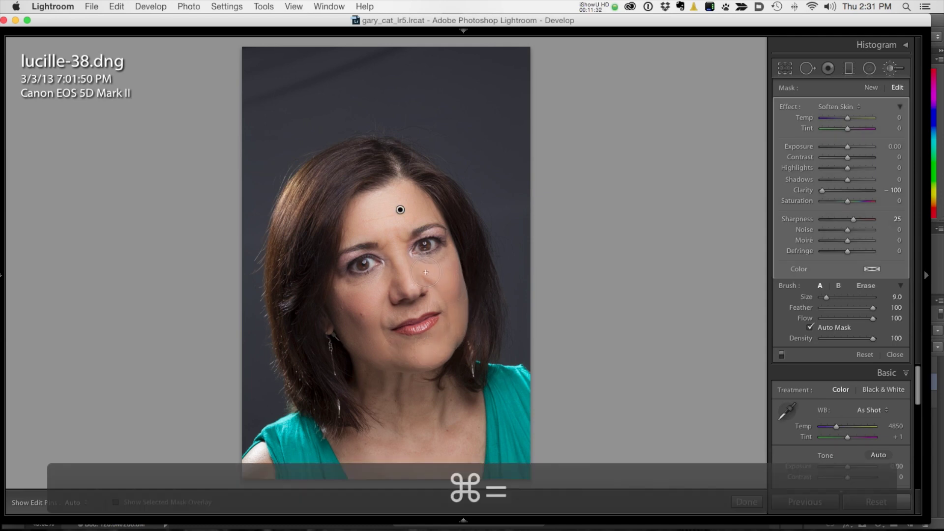
scroll(378, 362, "down", 10)
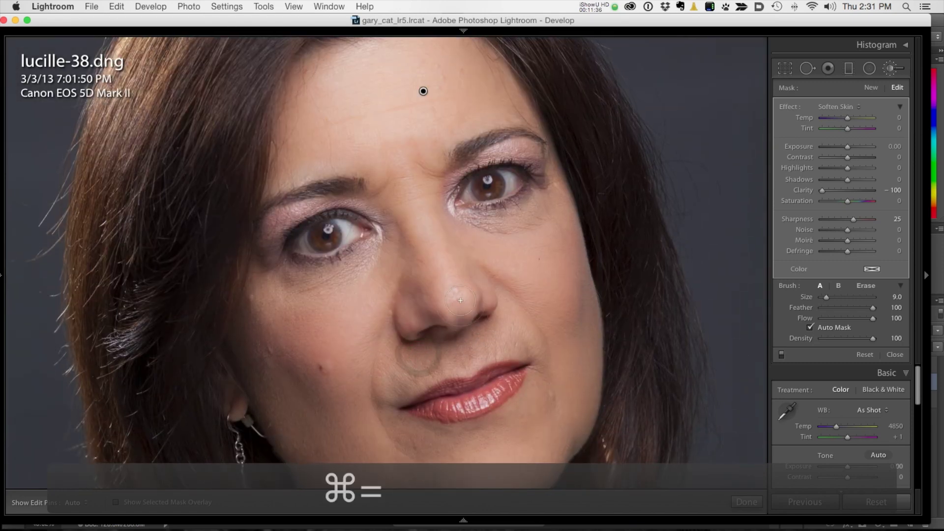
key("h")
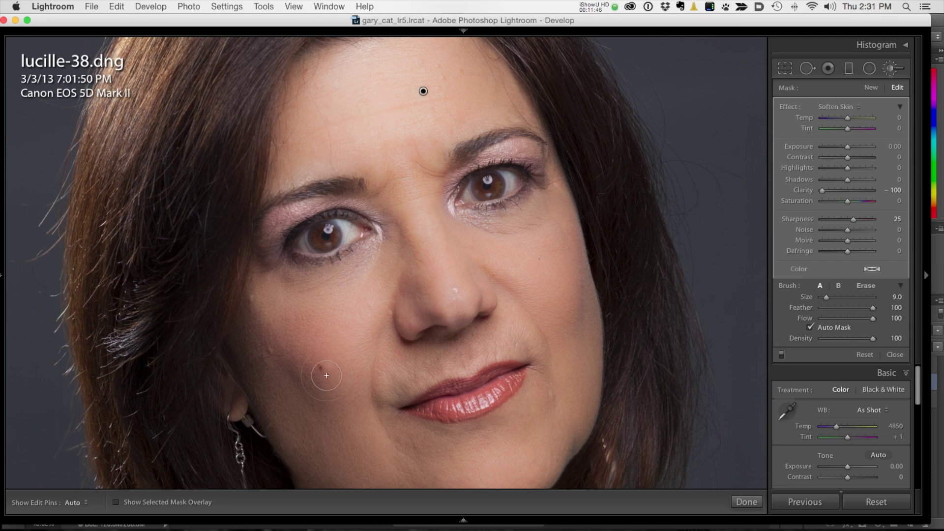
mouse_move(326, 375)
left_mouse_down()
mouse_move(305, 415)
mouse_move(270, 358)
mouse_move(327, 364)
left_mouse_up()
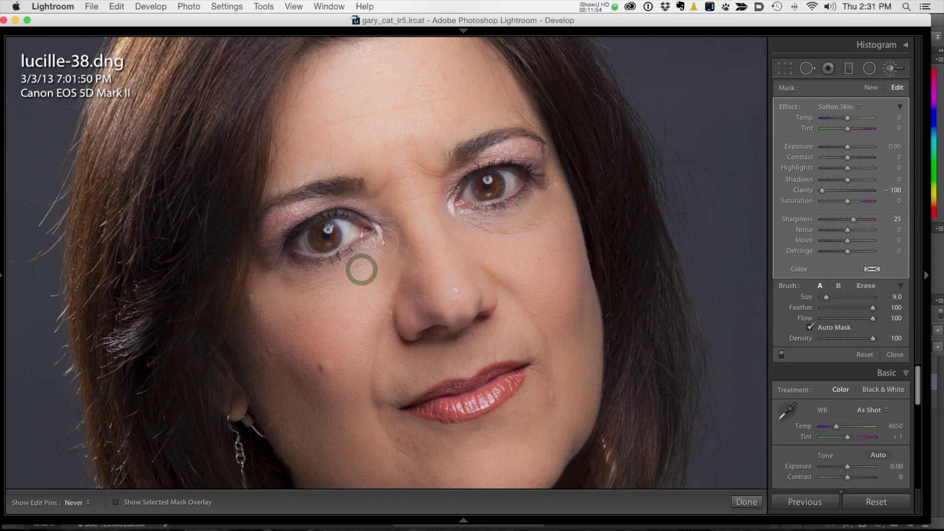
key("h")
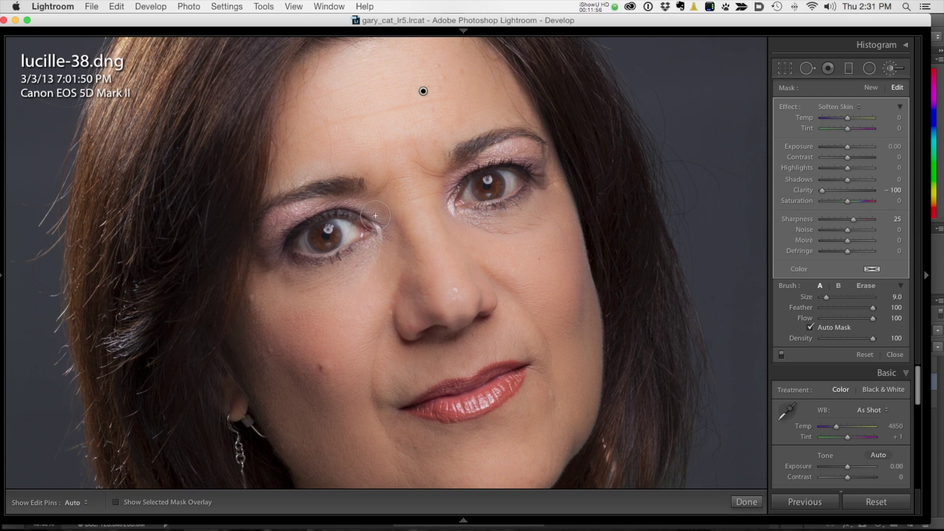
- Soften the skin on the eyelids, under both eyes and around the mouth with a size 4 brush
key("bracketleft")
key("bracketleft")
key("bracketleft")
key("bracketleft")
key("bracketleft")
mouse_move(282, 222)
left_mouse_down()
mouse_move(328, 205)
mouse_move(372, 215)
mouse_move(331, 205)
mouse_move(287, 228)
left_mouse_up()
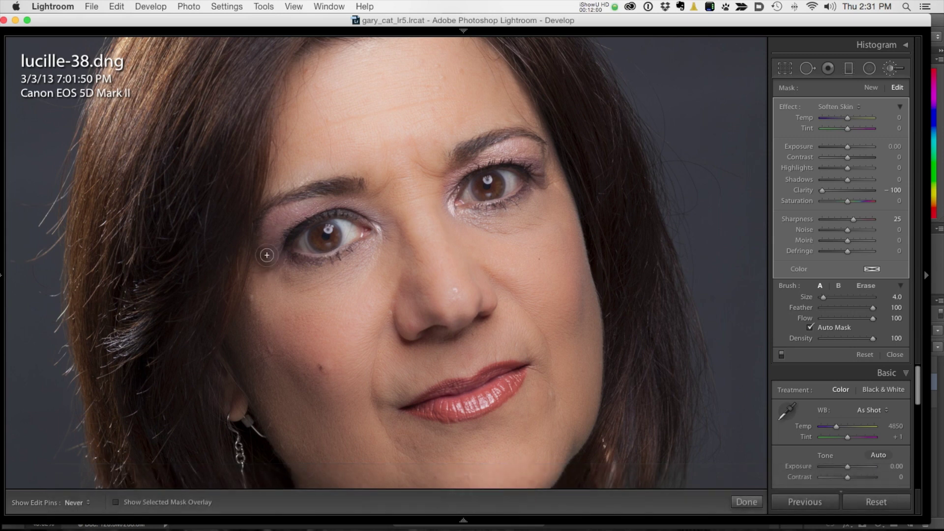
mouse_move(510, 151)
left_mouse_down()
mouse_move(517, 157)
mouse_move(497, 148)
mouse_move(559, 169)
left_mouse_up()
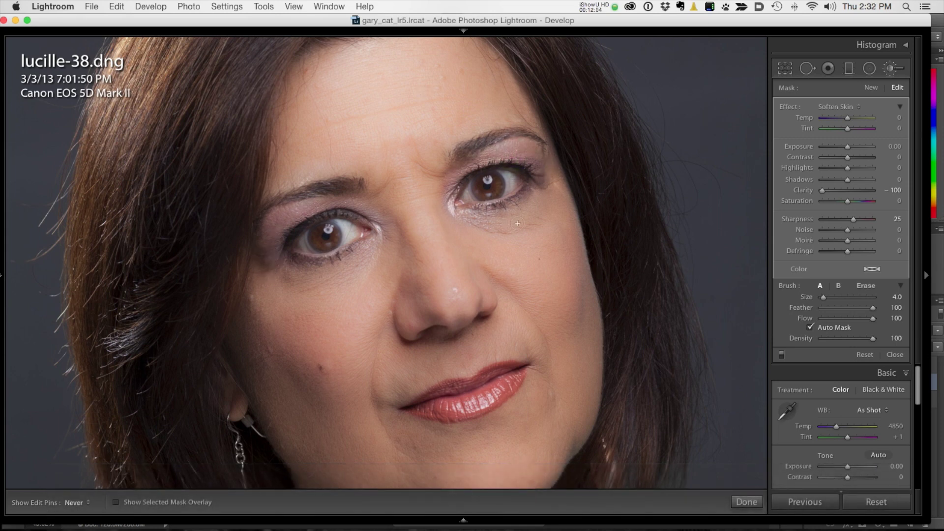
key("h")
key("h")
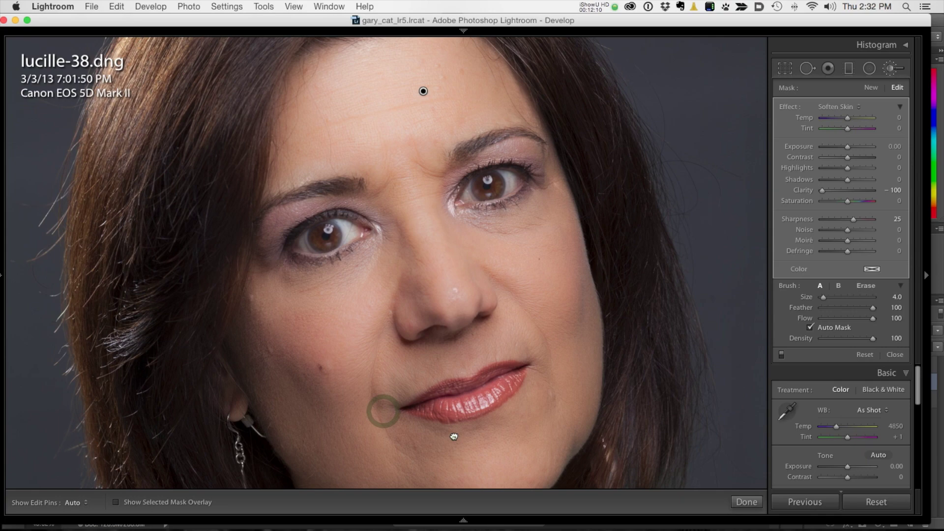
- Enlarge the brush to size 20 and soften the skin across the neck and upper chest
scroll(382, 411, "down", 10)
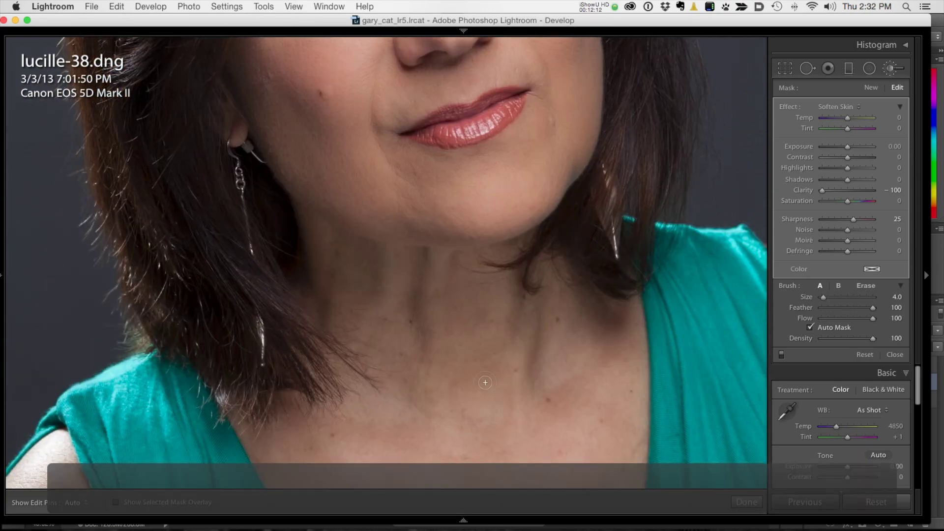
key("bracketright")
key("bracketright")
key("bracketright")
key("bracketright")
key("bracketright")
key("bracketright")
key("bracketright")
key("bracketright")
key("bracketright")
key("bracketright")
key("bracketright")
key("bracketright")
key("bracketright")
key("bracketright")
key("bracketright")
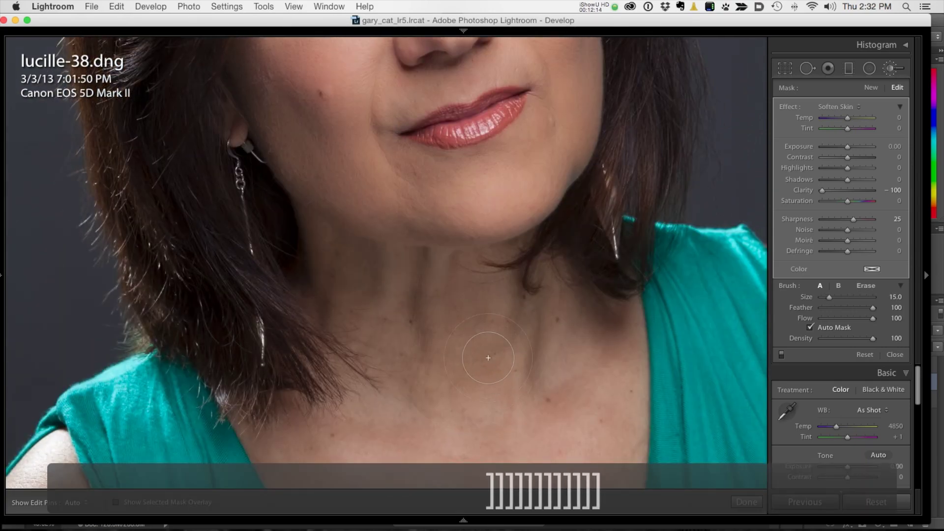
key("bracketright")
left_click(498, 320)
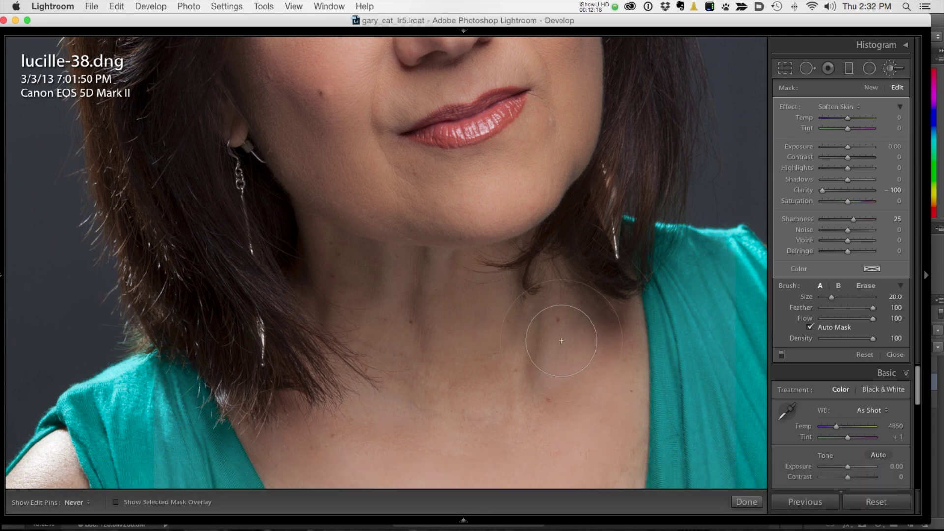
key("h")
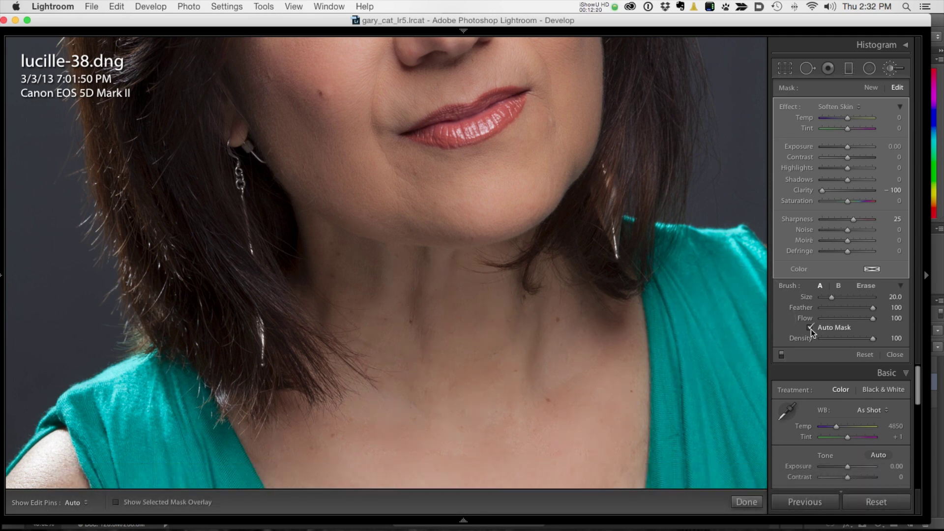
- Turn off Auto Mask and set the skin-softening mask's Clarity to -75
left_click(810, 327)
key("h")
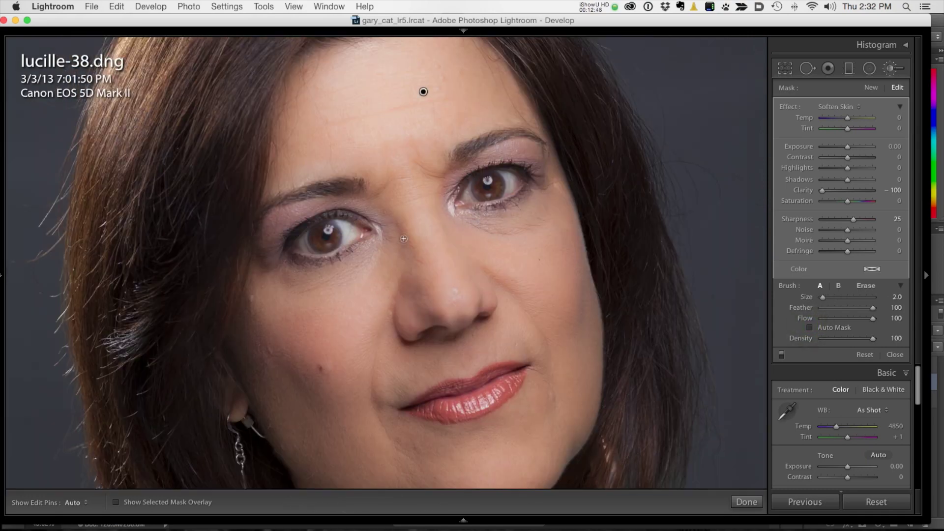
left_click_drag(433, 239, 436, 200)
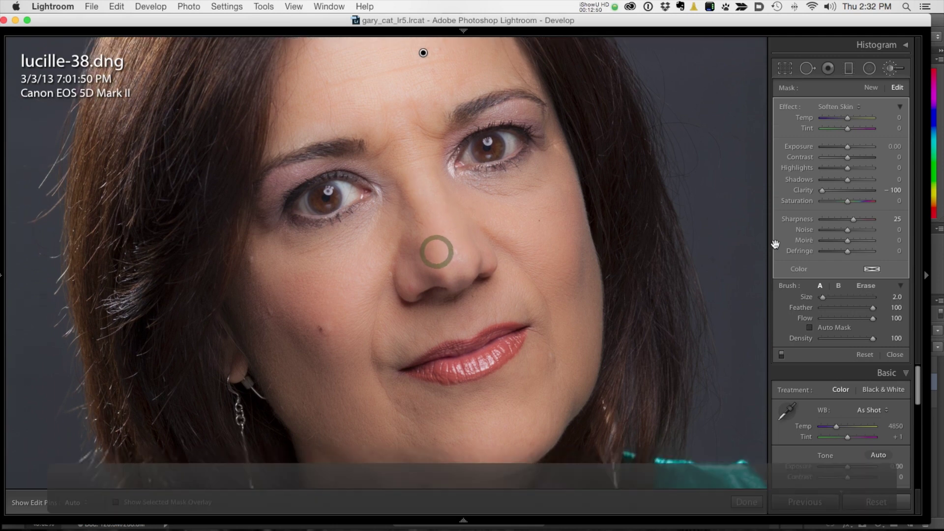
left_click_drag(821, 191, 826, 192)
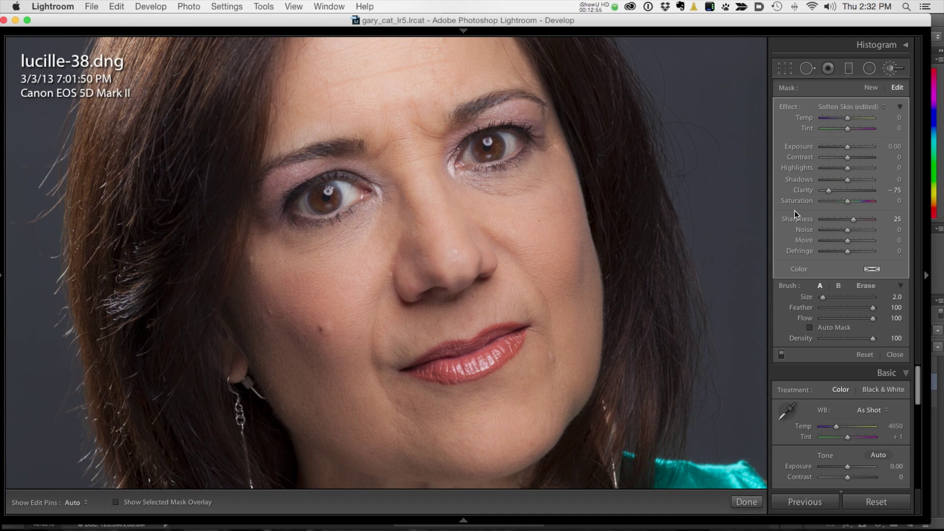
- Heal the mole and nearby skin on the photo's left cheek with Spot Removal at size 75, feather 60, sampling from clean cheek skin
left_click(807, 69)
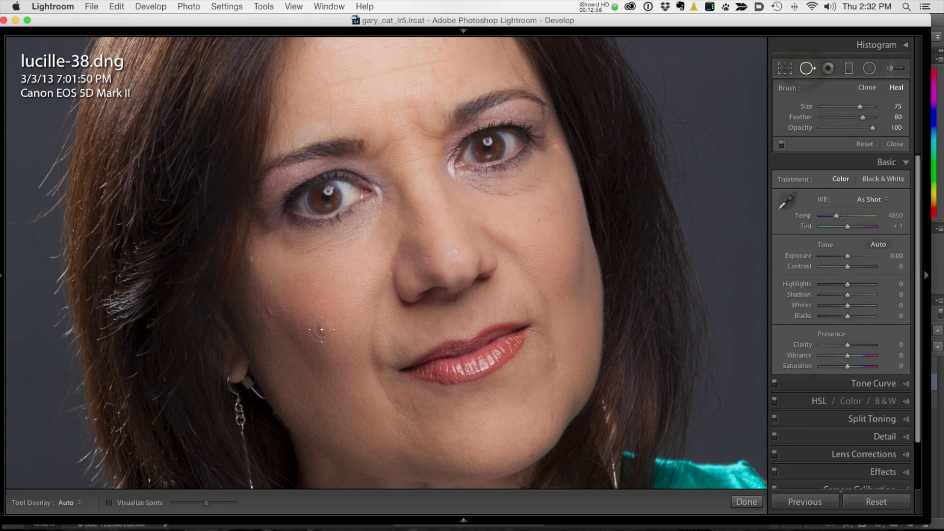
key("bracketright")
key("bracketright")
key("bracketright")
key("bracketright")
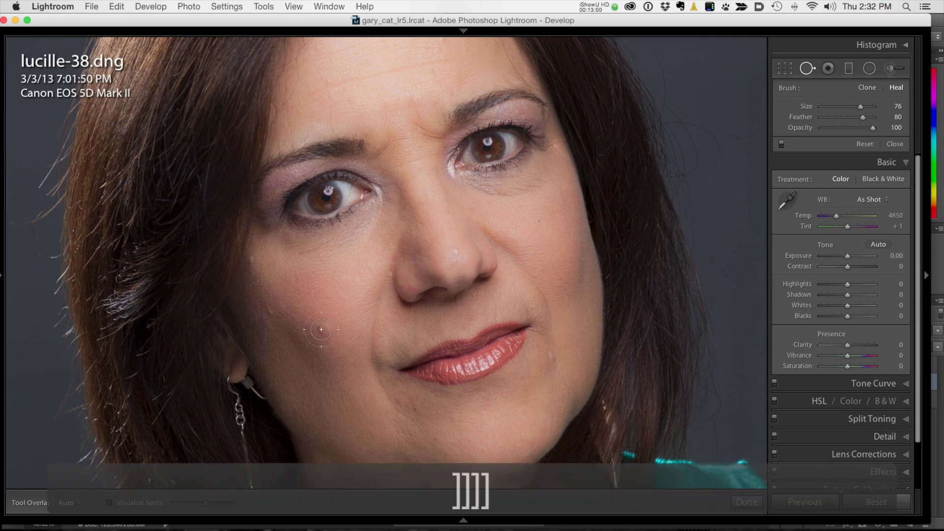
left_click_drag(860, 116, 848, 116)
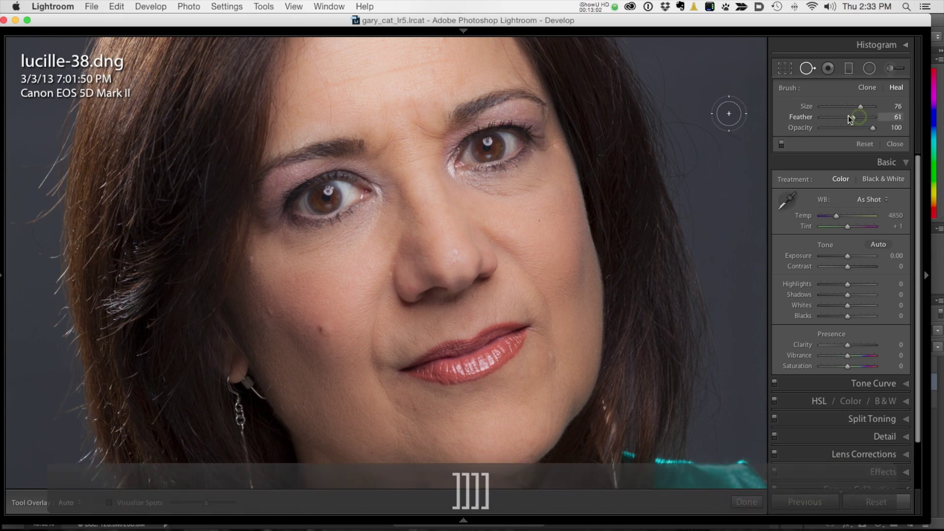
key("bracketleft")
key("bracketleft")
key("bracketleft")
left_click(318, 328)
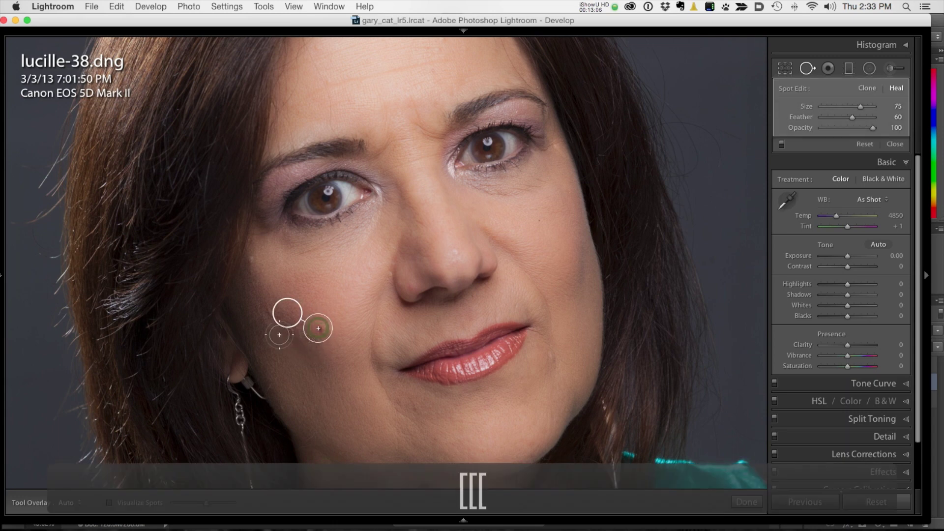
mouse_move(287, 311)
left_mouse_down()
mouse_move(315, 300)
mouse_move(270, 308)
mouse_move(302, 316)
mouse_move(300, 292)
left_mouse_up()
left_click(320, 355)
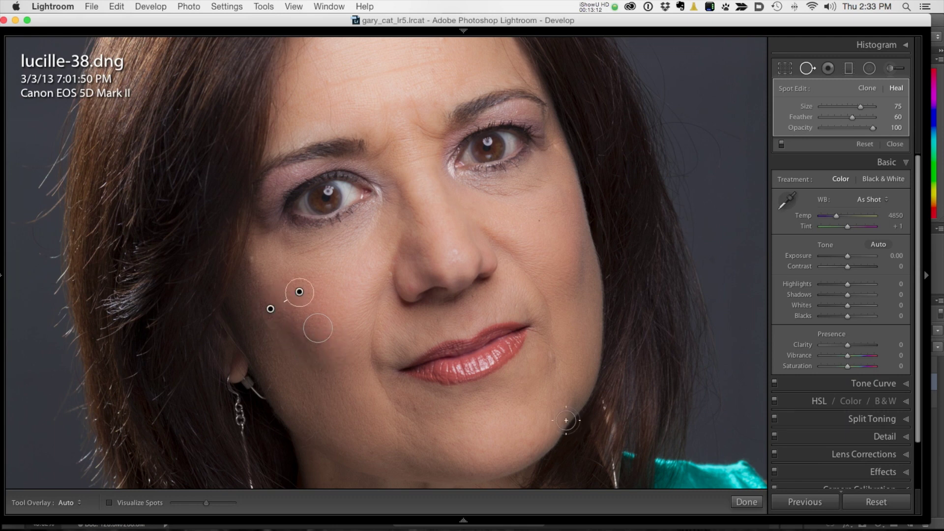
- Heal the blemishes beside and below the mouth and the highlight on the nose, moving the mouth and chin sources to clean skin
left_click(551, 358)
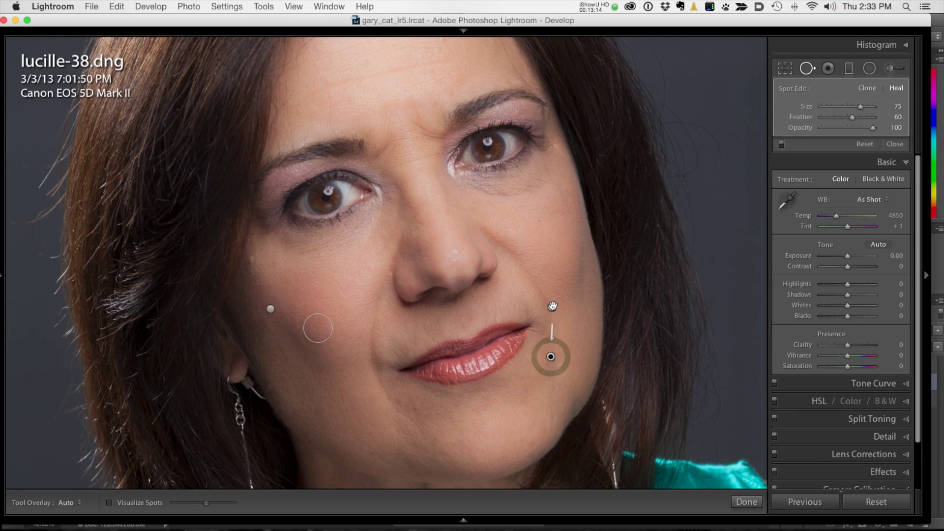
left_click_drag(560, 306, 574, 314)
left_click(398, 402)
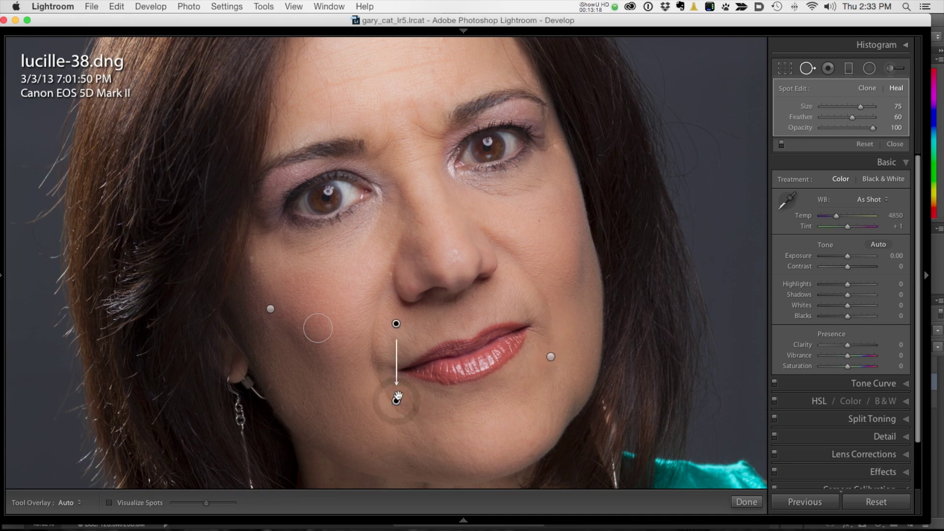
left_click_drag(393, 328, 349, 395)
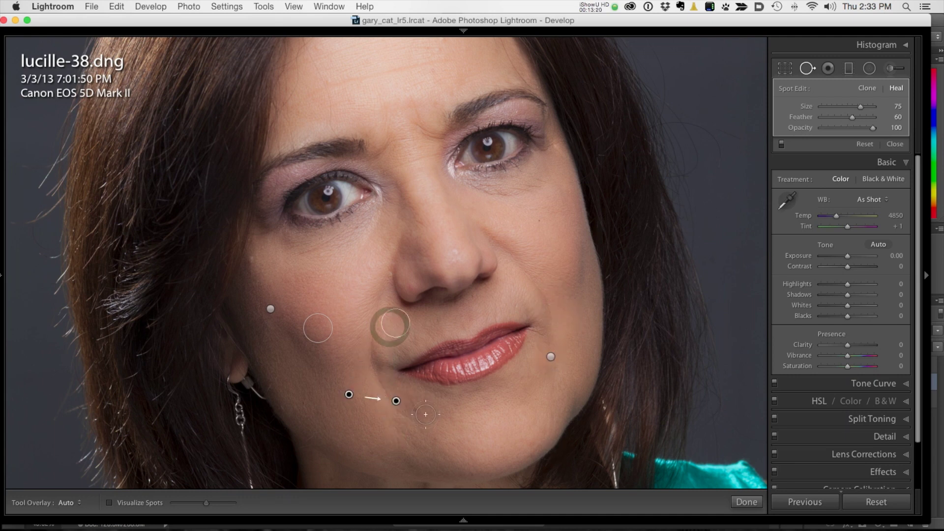
left_click(416, 410)
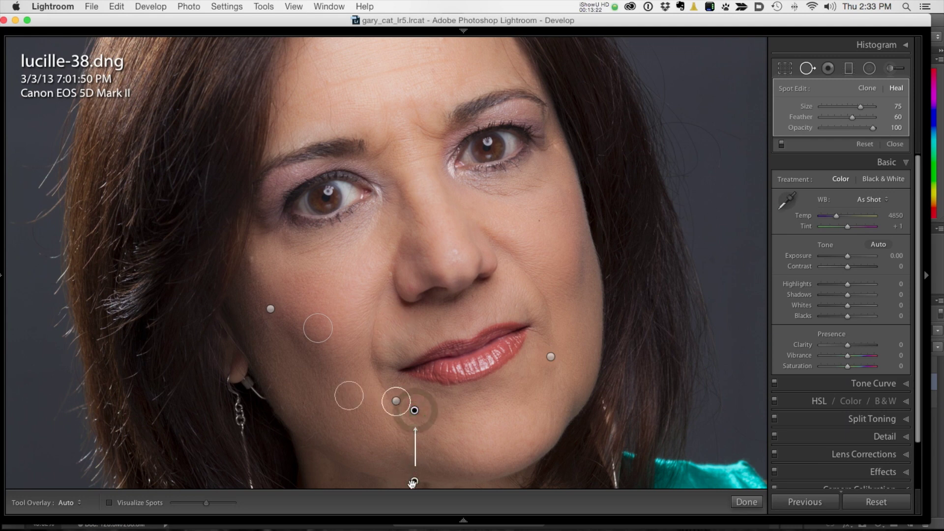
left_click_drag(390, 452, 364, 422)
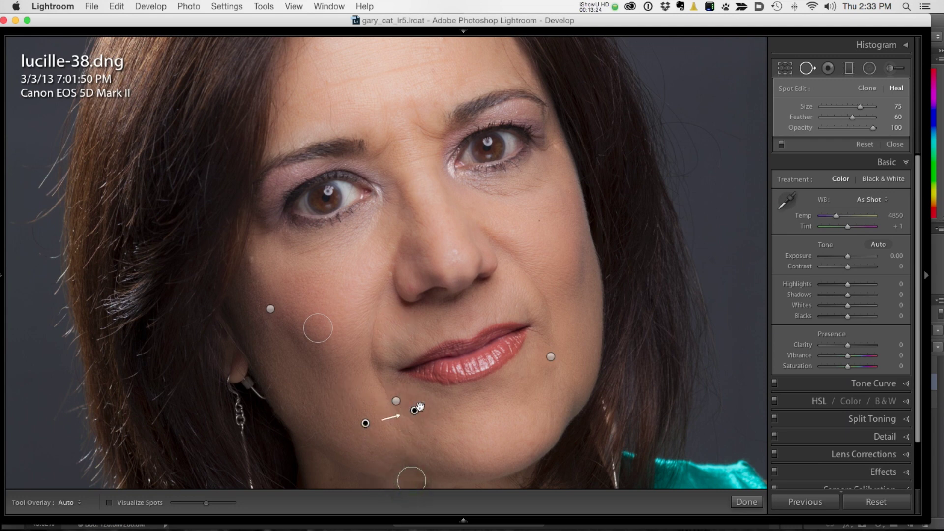
left_click(458, 256)
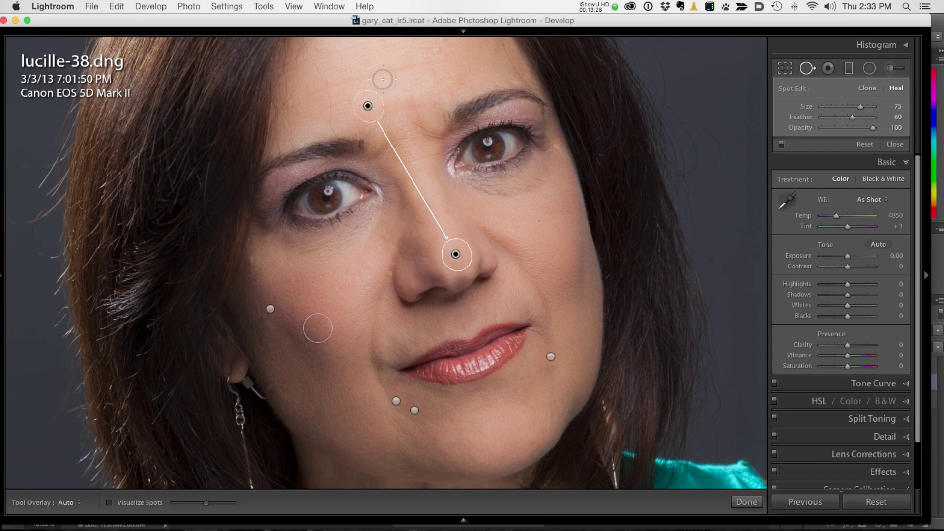
- Heal the horizontal forehead line with a size 48 stroke, sampling from the skin just above it
key("bracketleft")
key("bracketleft")
key("bracketleft")
key("bracketleft")
key("bracketleft")
key("bracketleft")
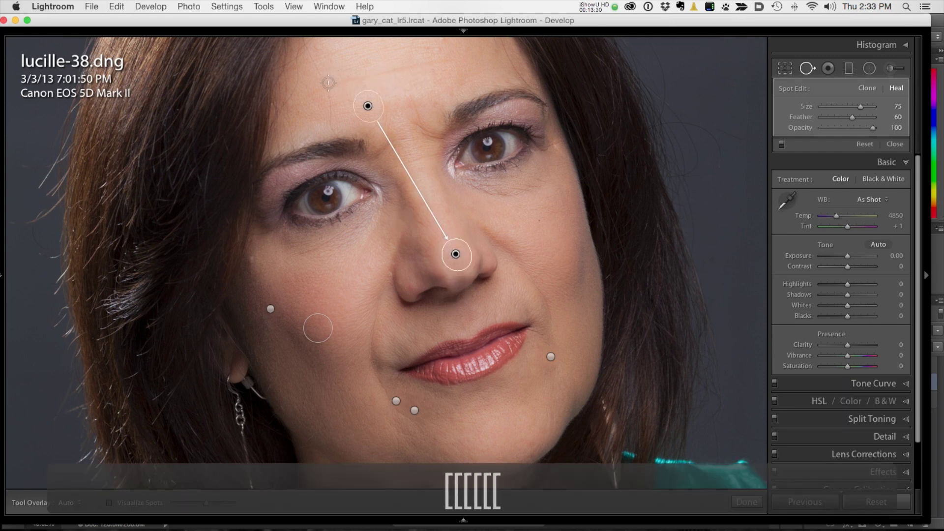
left_click_drag(325, 84, 454, 62)
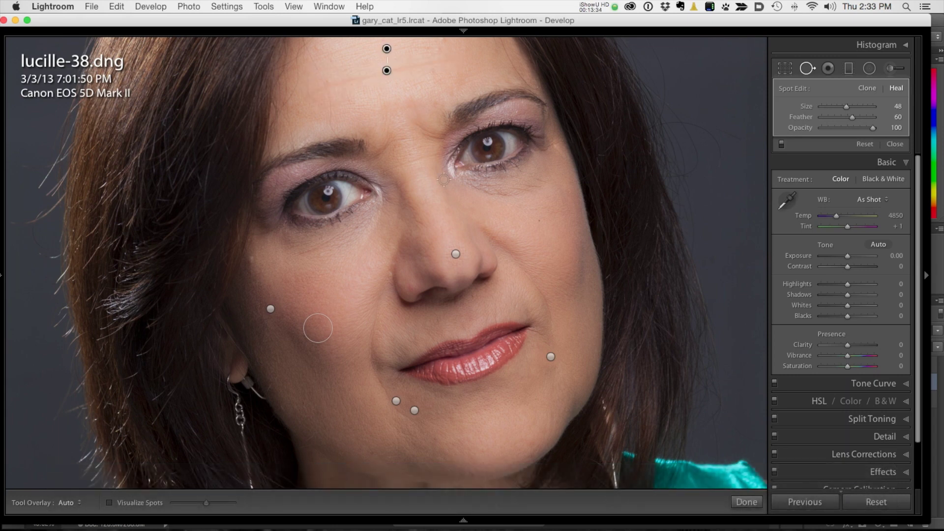
left_click_drag(388, 47, 386, 48)
- Heal the area under the photo's left eye at size 76, sampling from the forehead, and set the heal's Opacity to 34
key("bracketright")
key("bracketright")
key("bracketright")
key("bracketright")
key("bracketright")
key("bracketright")
key("bracketright")
key("bracketright")
key("bracketright")
key("bracketright")
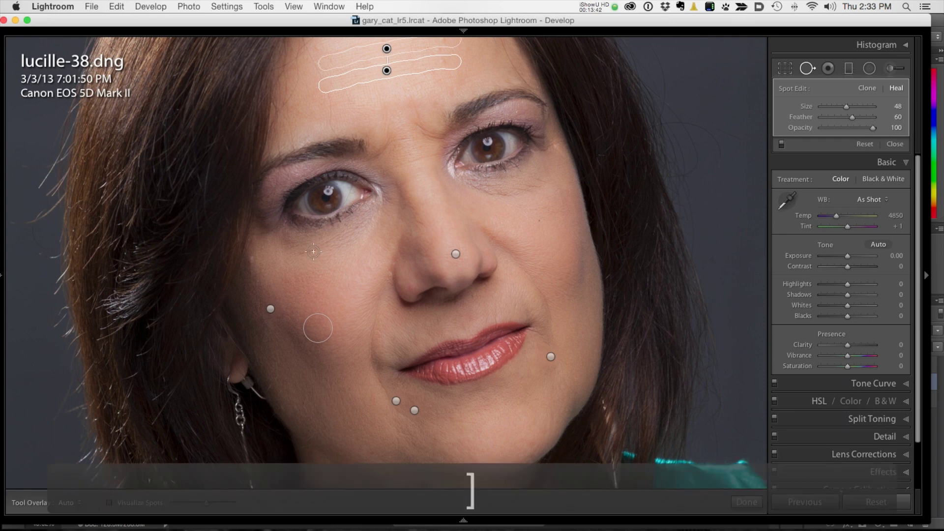
key("bracketright")
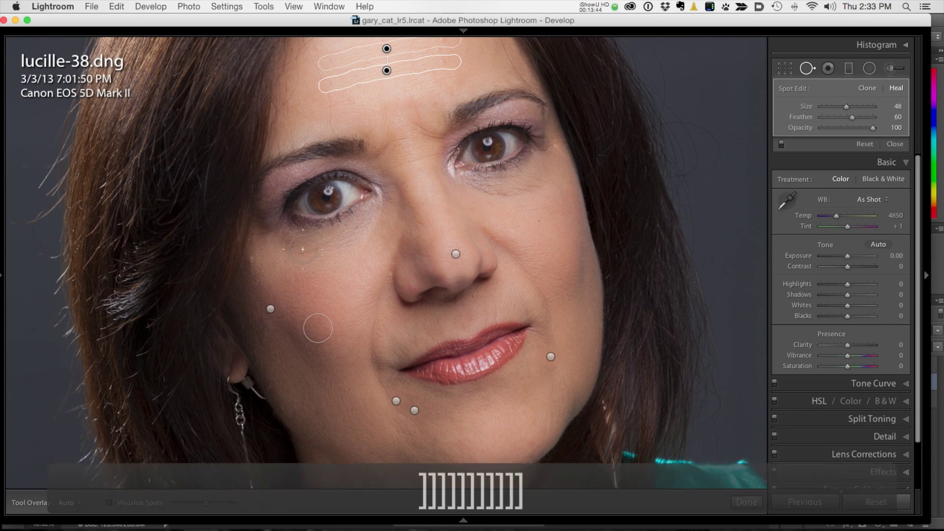
mouse_move(284, 246)
left_mouse_down()
mouse_move(337, 246)
mouse_move(367, 231)
left_mouse_up()
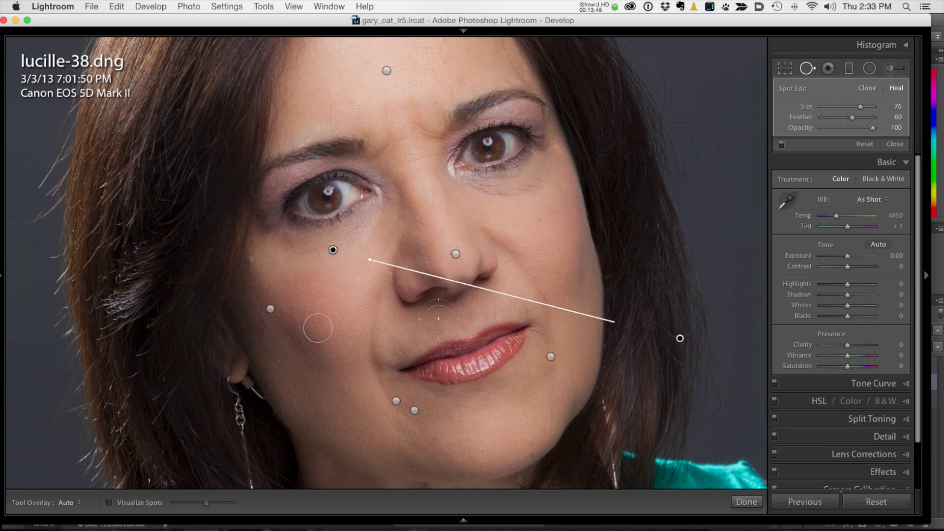
mouse_move(673, 328)
left_mouse_down()
mouse_move(479, 204)
mouse_move(383, 81)
mouse_move(358, 73)
left_mouse_up()
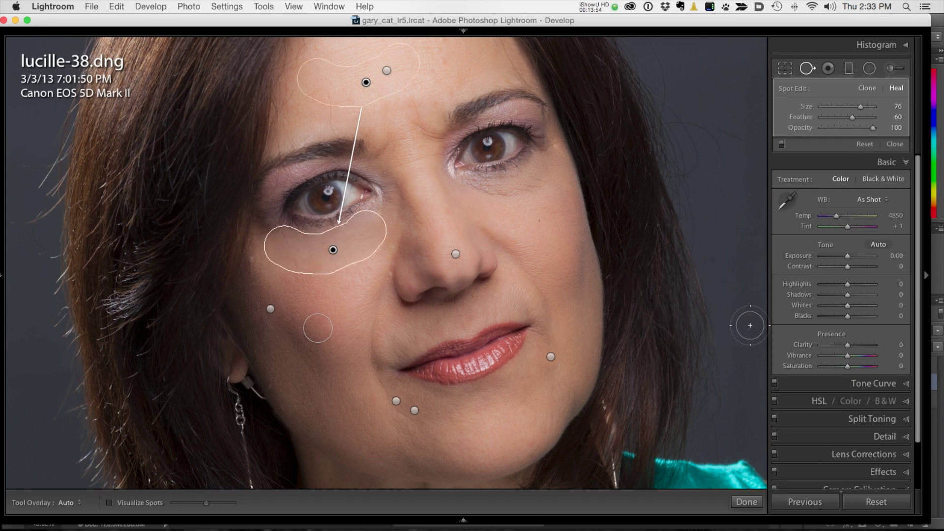
left_click(845, 128)
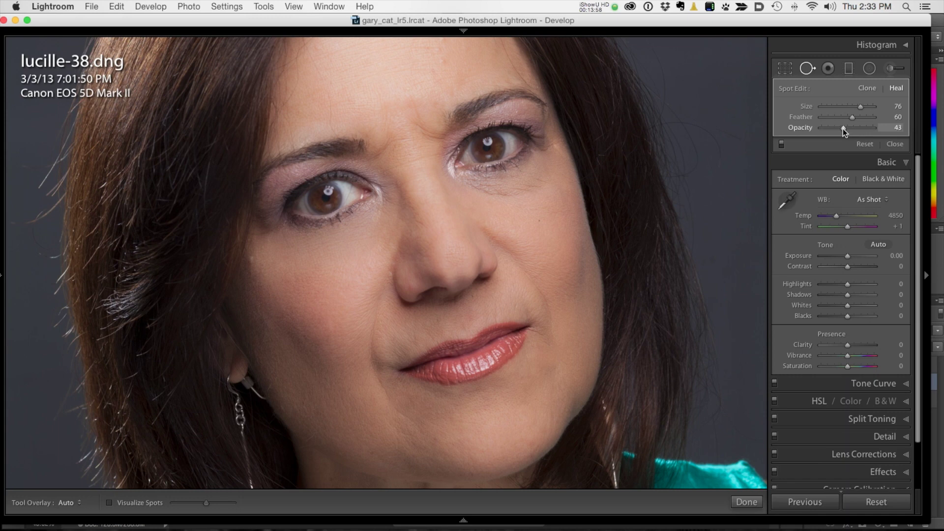
left_click_drag(838, 129, 837, 129)
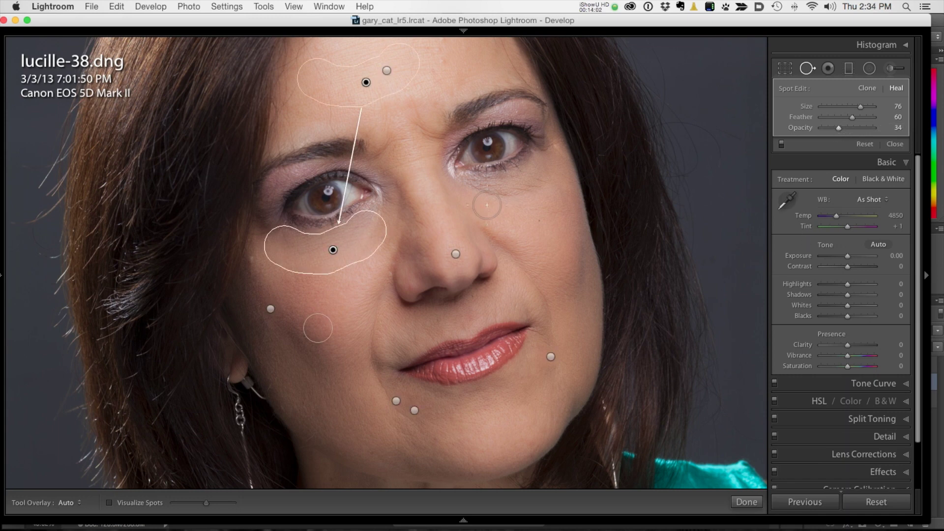
- Heal the area under the photo's right eye, moving the sample source from the chin to the clean forehead skin
left_click_drag(475, 191, 534, 187)
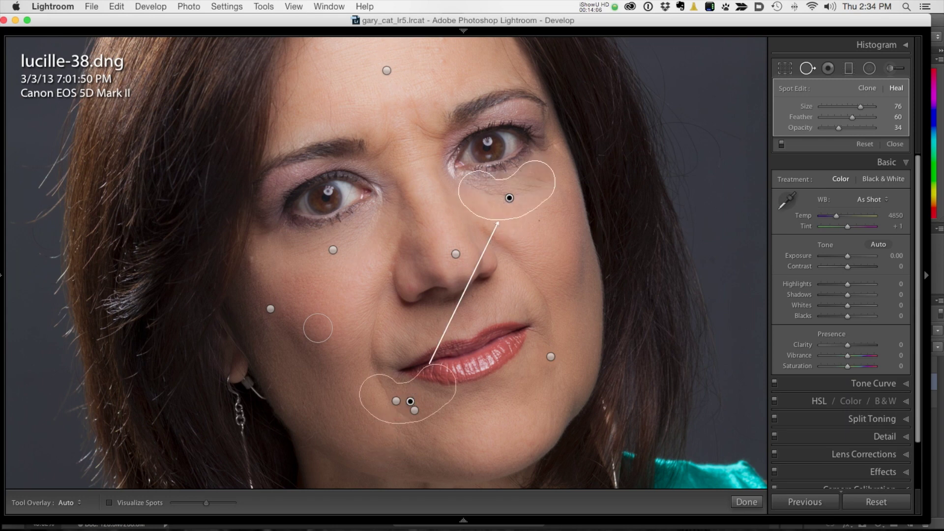
mouse_move(414, 392)
left_mouse_down()
mouse_move(383, 70)
mouse_move(376, 72)
left_mouse_up()
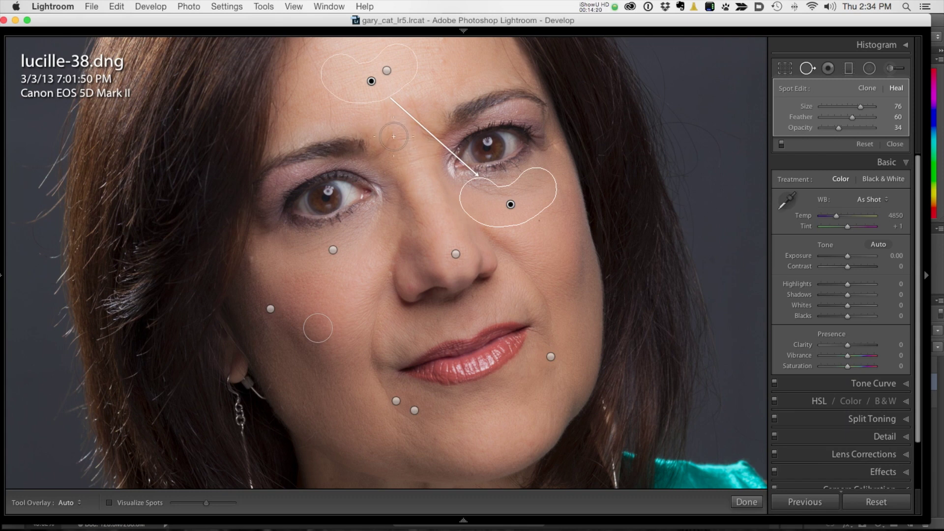
- Heal the two frown lines between the eyebrows with a smaller brush, and set the second heal's Opacity to 100
key("bracketleft")
key("bracketleft")
key("bracketleft")
key("bracketleft")
mouse_move(390, 123)
left_mouse_down()
mouse_move(381, 460)
mouse_move(335, 251)
mouse_move(338, 101)
mouse_move(358, 83)
left_mouse_up()
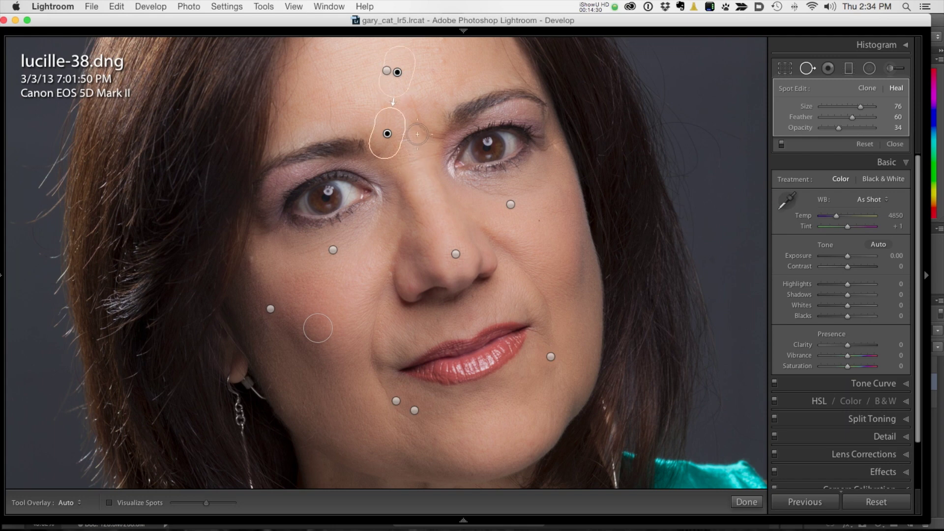
mouse_move(417, 134)
left_mouse_down()
mouse_move(415, 123)
mouse_move(423, 130)
left_mouse_up()
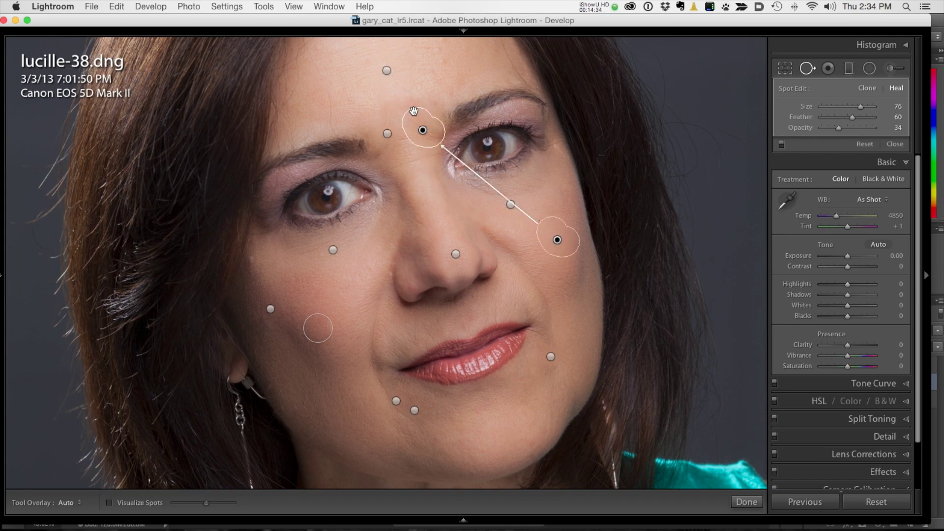
scroll(431, 98, "up", 5)
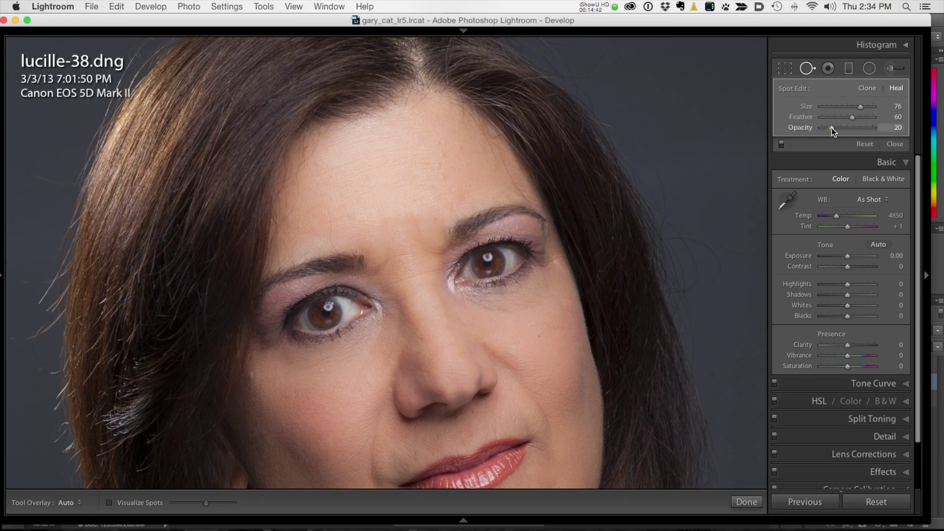
left_click_drag(864, 132, 882, 130)
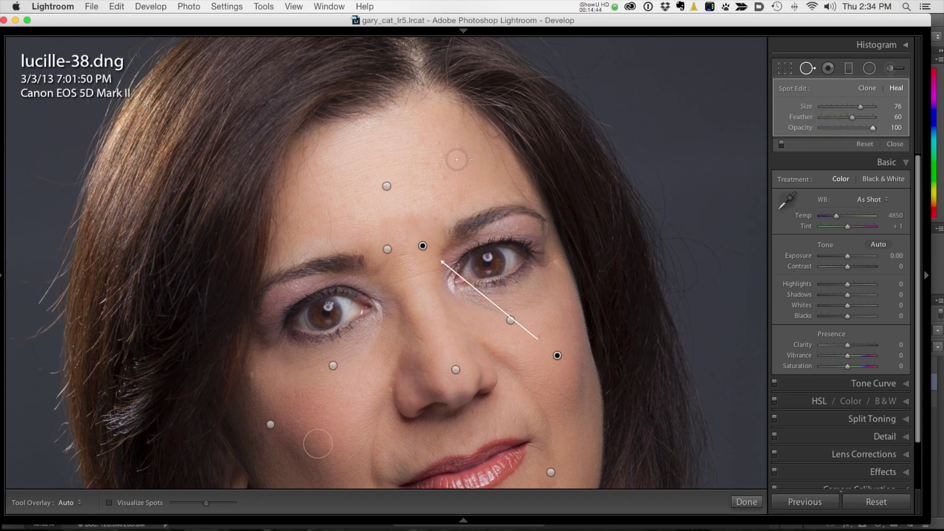
- Heal the two uppermost blemishes on the photo's right side of the forehead using a size 41 Spot Removal brush
key("super+equal")
key("super+equal")
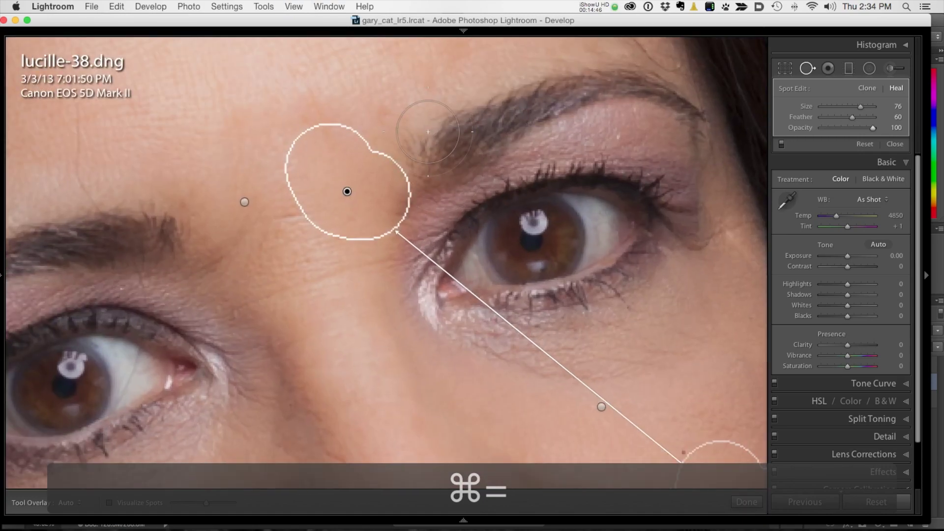
left_click_drag(463, 315, 461, 370)
scroll(461, 370, "up", 10)
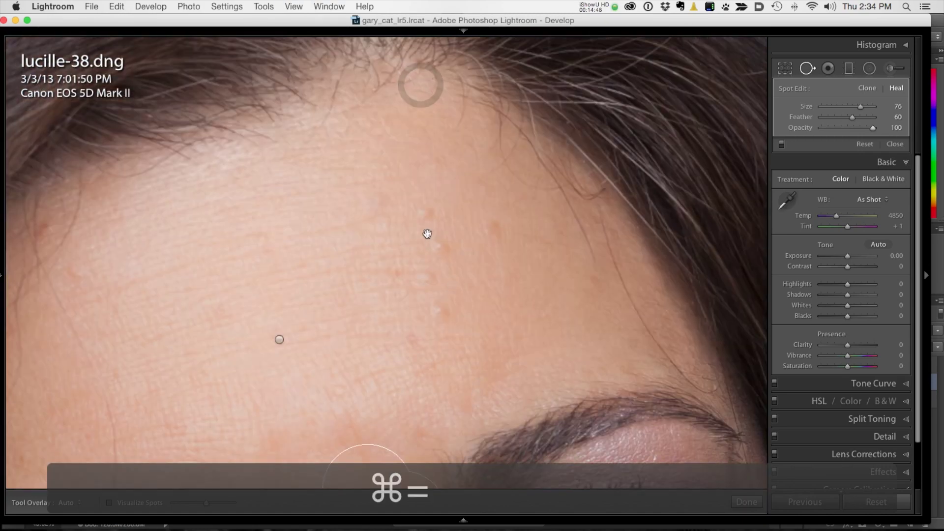
key("bracketleft")
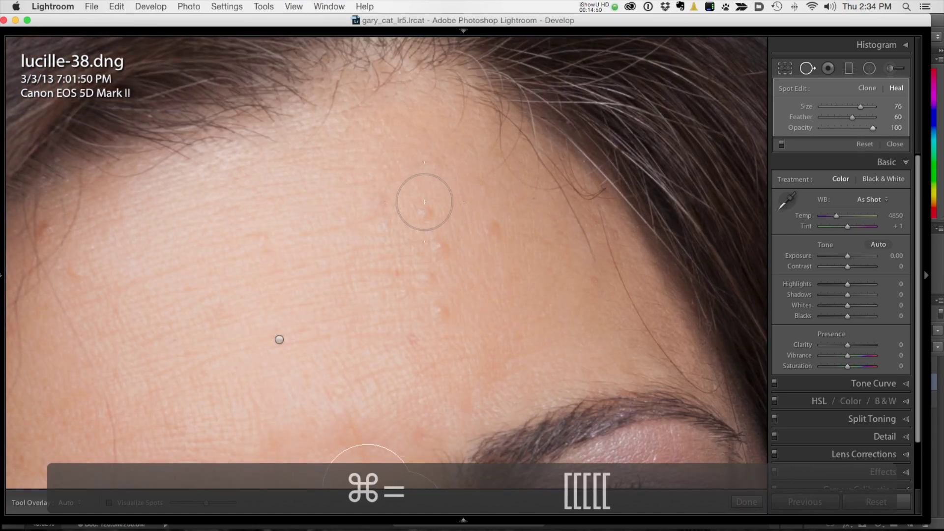
key("bracketleft")
key("bracketleft")
key("bracketleft")
key("bracketleft")
key("bracketleft")
key("bracketleft")
key("bracketleft")
key("bracketleft")
key("bracketleft")
key("bracketleft")
key("bracketleft")
key("bracketleft")
key("bracketleft")
key("bracketleft")
key("bracketleft")
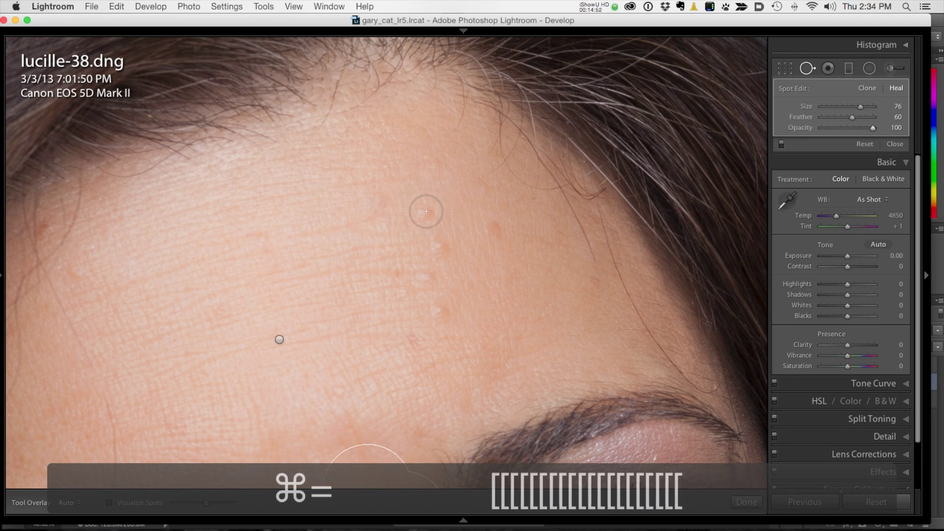
key("bracketleft")
key("bracketleft")
key("bracketleft")
key("bracketleft")
left_click(425, 212)
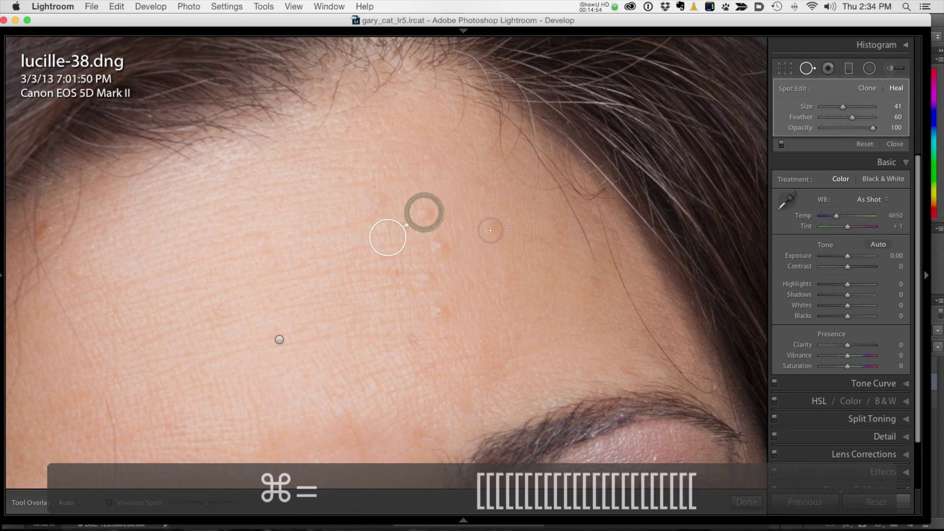
left_click(490, 230)
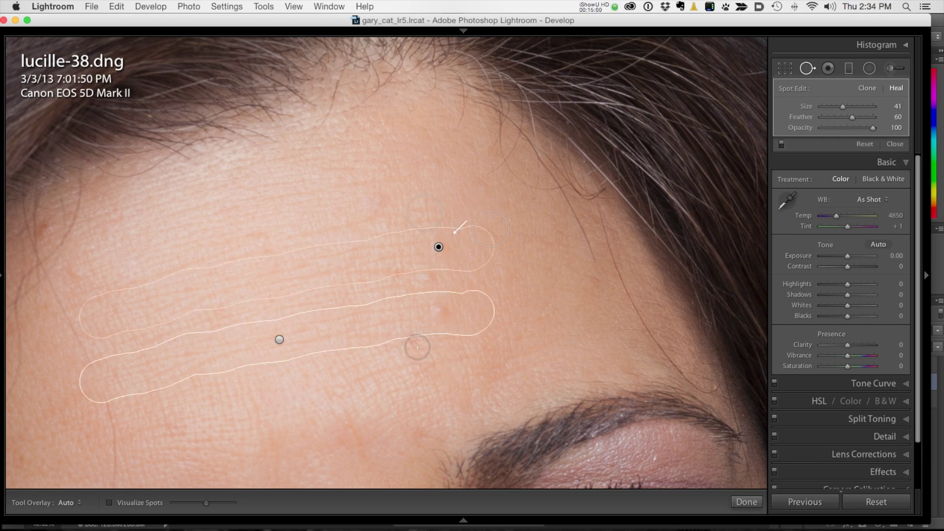
- Heal the lower blemishes on the photo's right side of the forehead, repositioning the misplaced heal onto its blemish
left_click(412, 339)
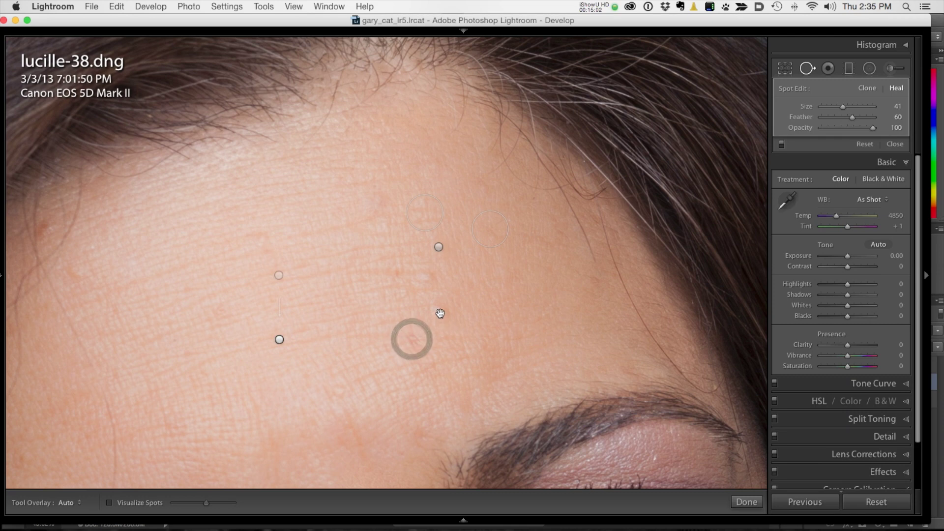
left_click(459, 341)
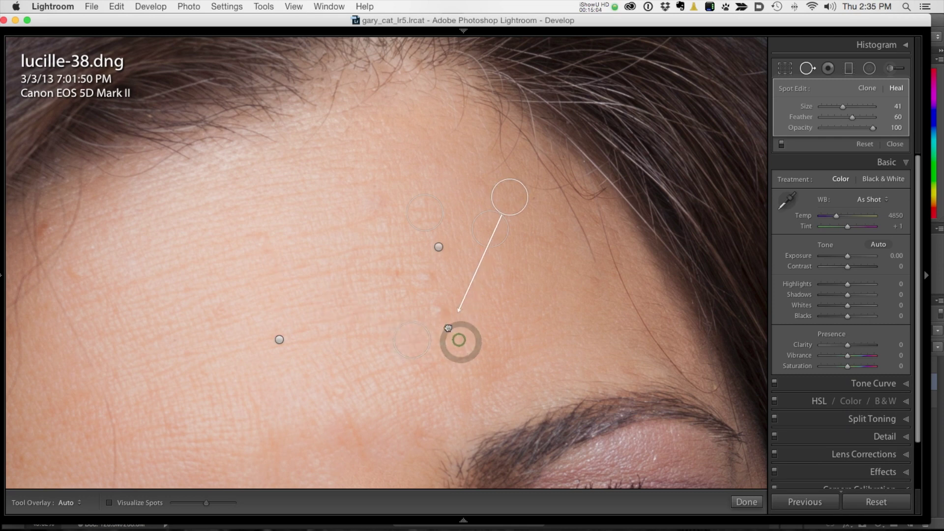
left_click_drag(448, 328, 437, 312)
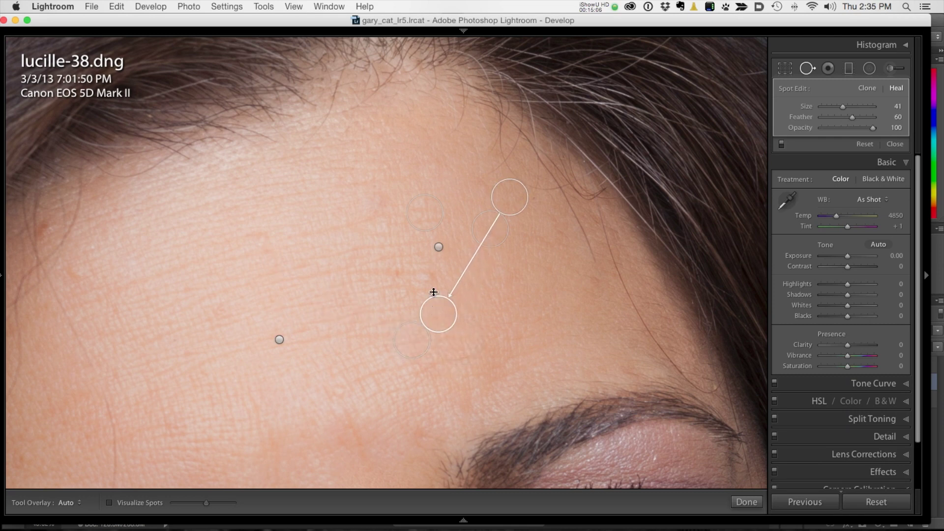
left_click(422, 276)
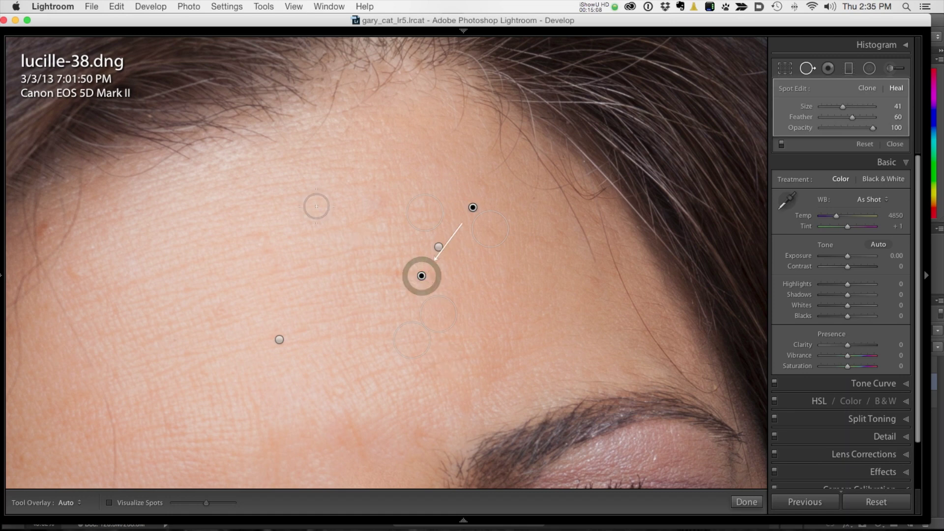
- Heal the remaining forehead spots: one near the middle, two by the photo's left hairline and one beside the previous heals
left_click(261, 238)
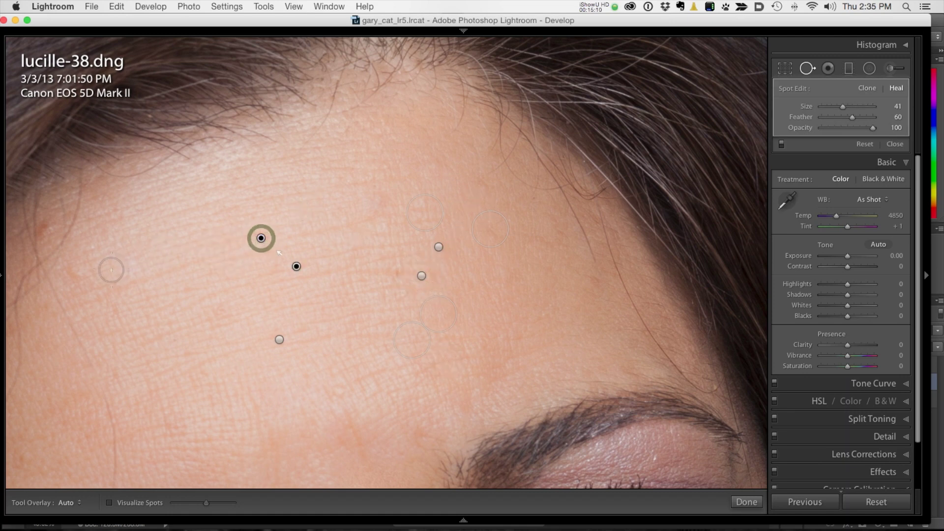
left_click(75, 271)
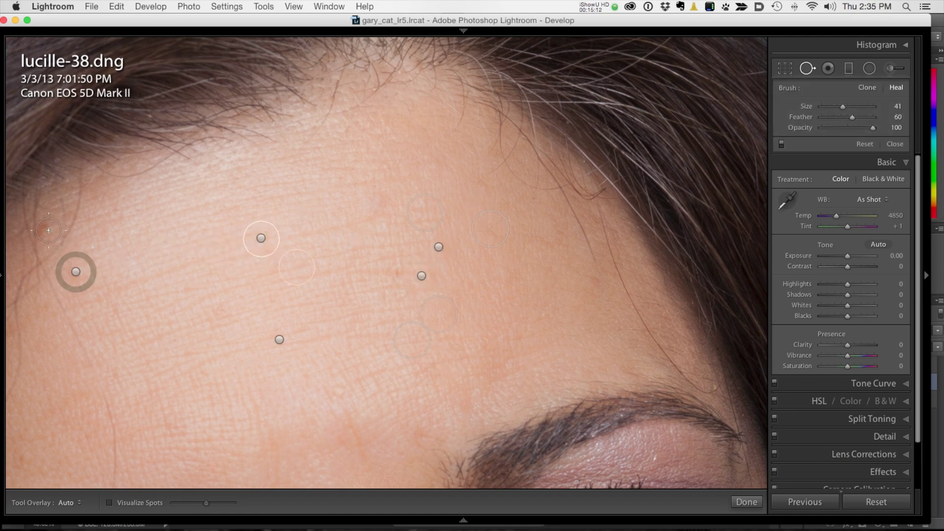
left_click(48, 230)
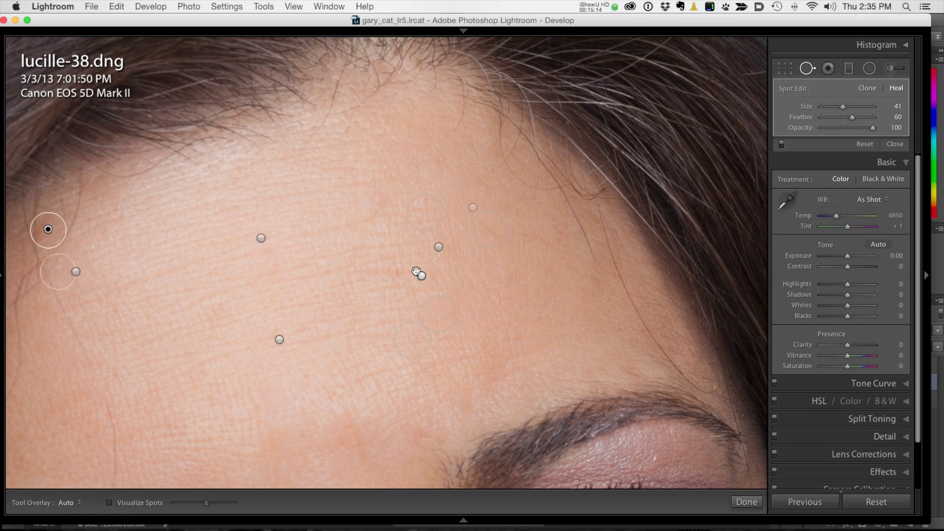
left_click(400, 270)
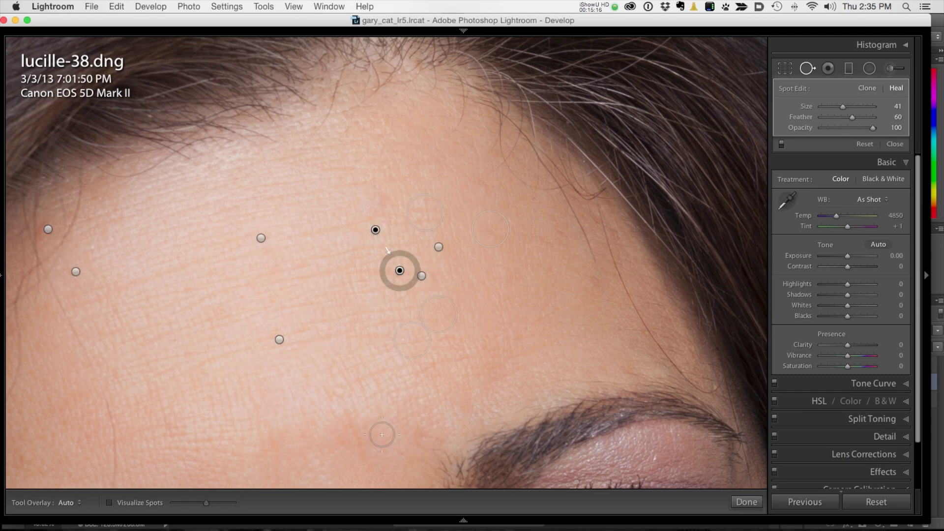
- Heal the stray hair running down the photo's left side of the forehead with a size 25 stroke
mouse_move(360, 369)
left_mouse_down()
mouse_move(561, 223)
mouse_move(572, 195)
left_mouse_up()
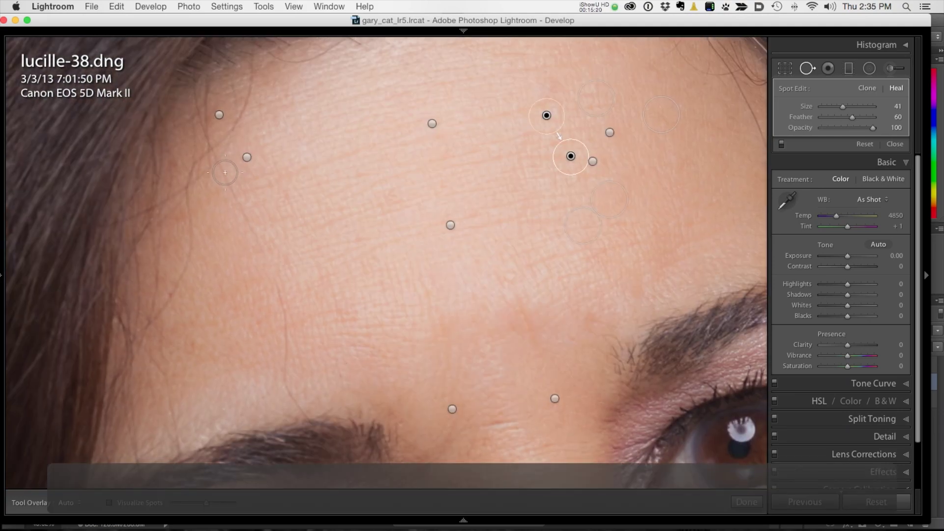
key("bracketleft")
key("bracketleft")
key("bracketleft")
key("bracketleft")
key("bracketleft")
key("bracketleft")
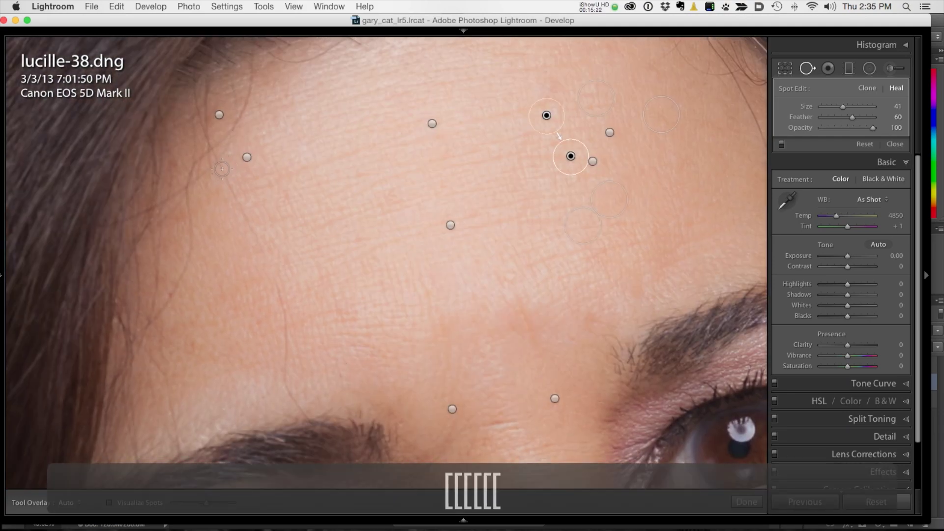
mouse_move(220, 166)
left_mouse_down()
mouse_move(270, 269)
mouse_move(305, 414)
left_mouse_up()
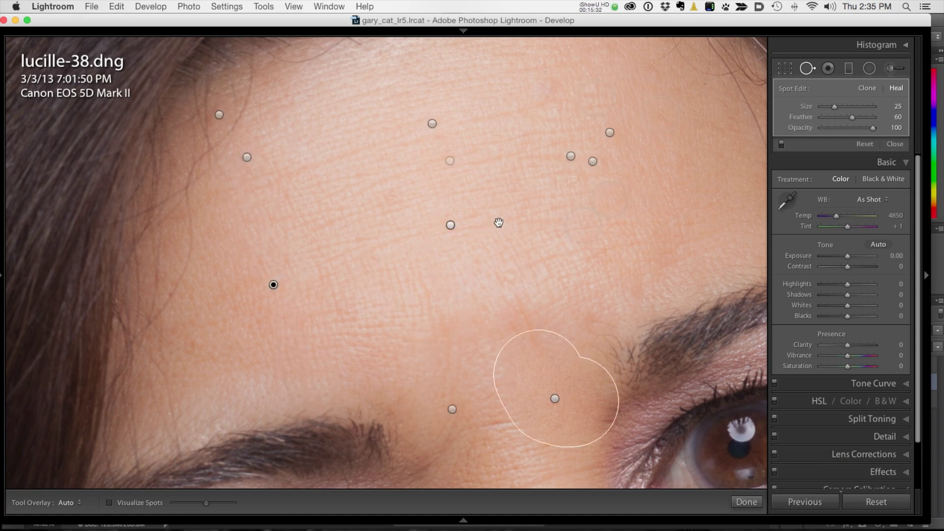
- Reduce the existing Soften Skin adjustment brush effect on the face by setting its Clarity to -41
key("super+minus")
key("super+minus")
key("super+minus")
key("super+minus")
key("super+minus")
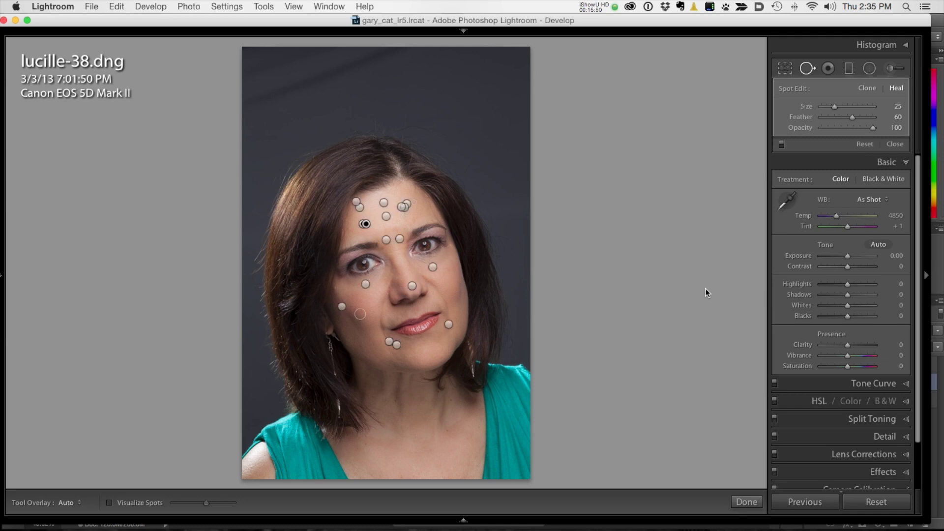
left_click(891, 69)
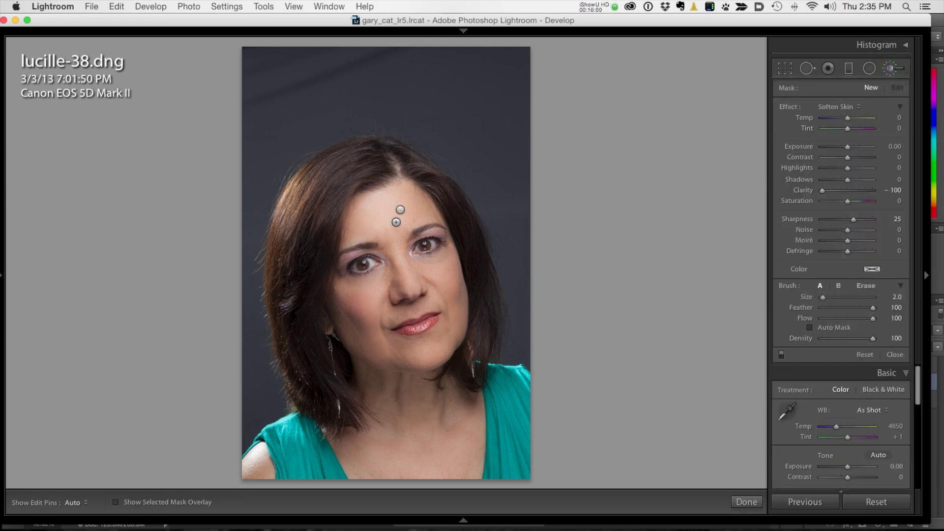
left_click(400, 210)
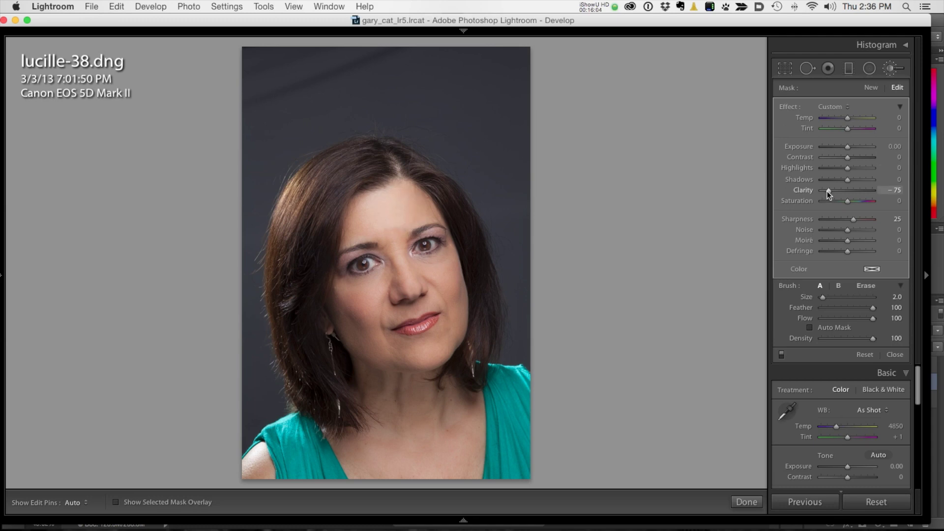
left_click_drag(833, 192, 839, 192)
- Open manhattan-bridge-walk-104.dng, show its exposure and lens information, and inspect the image noise up close
key("F6")
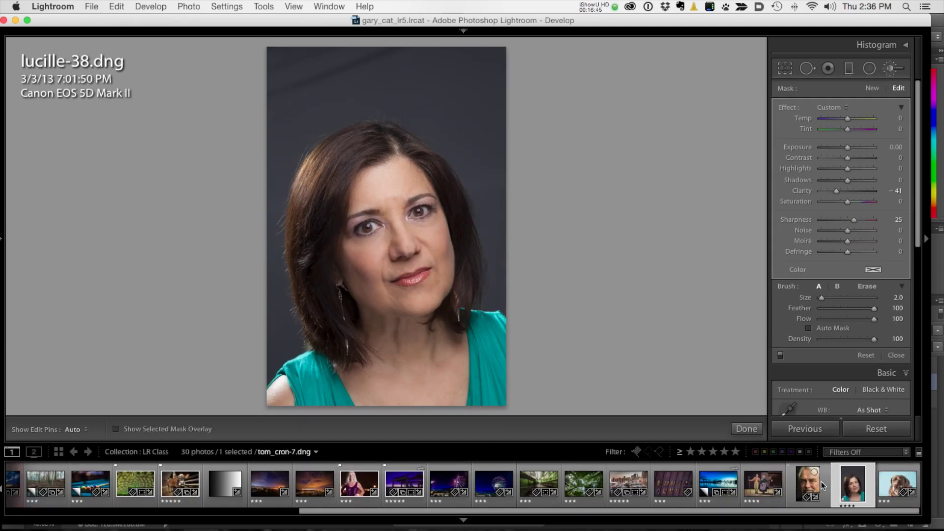
left_click(684, 487)
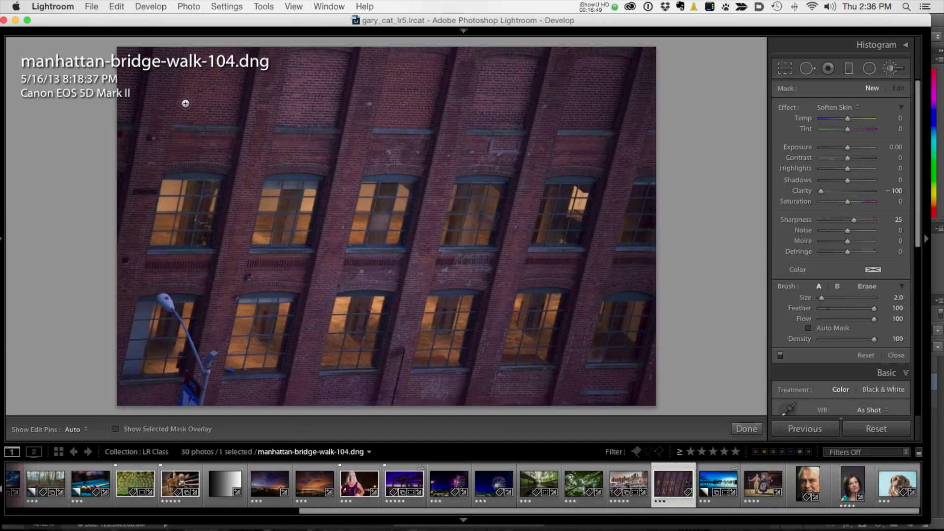
scroll(186, 101, "up", 5)
key("i")
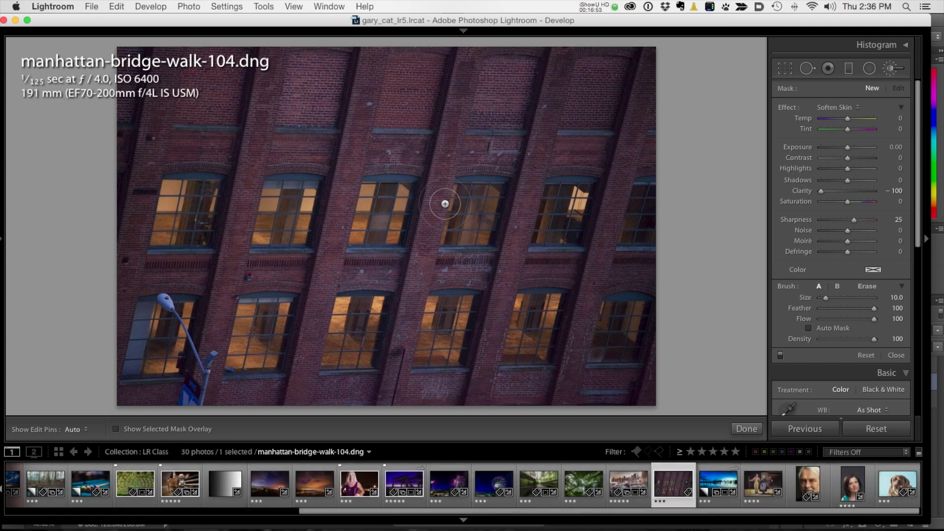
left_click(448, 207)
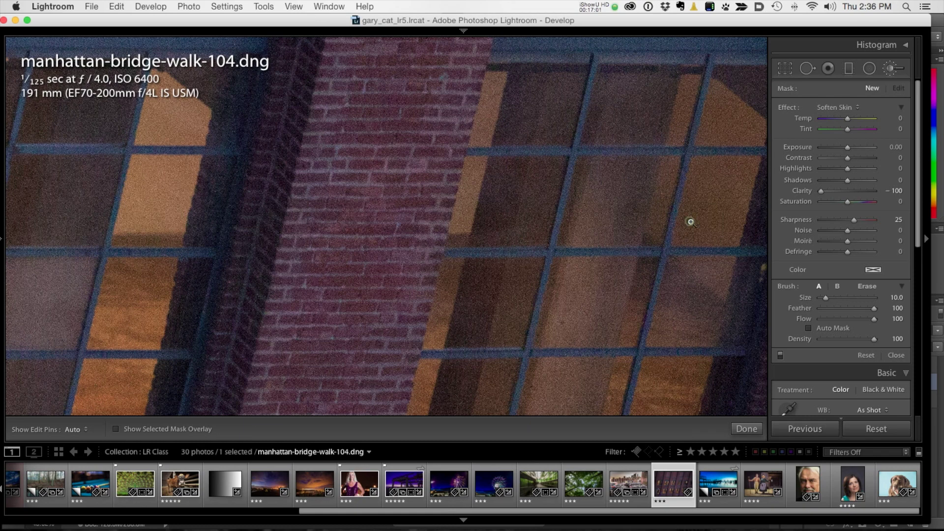
left_click(690, 222)
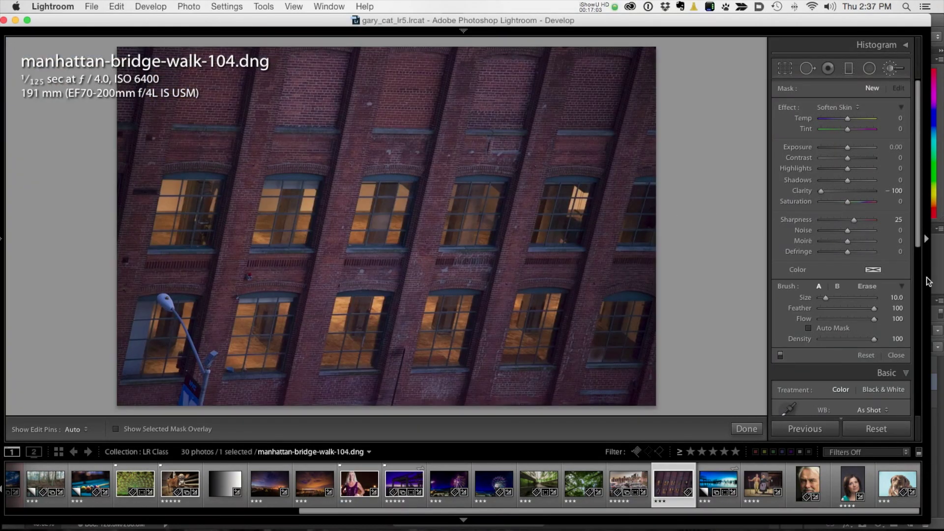
- Close the Adjustment Brush and set the brick building photo's Exposure to +0.60, Vibrance to +62 and Temp to 5812
left_click(743, 429)
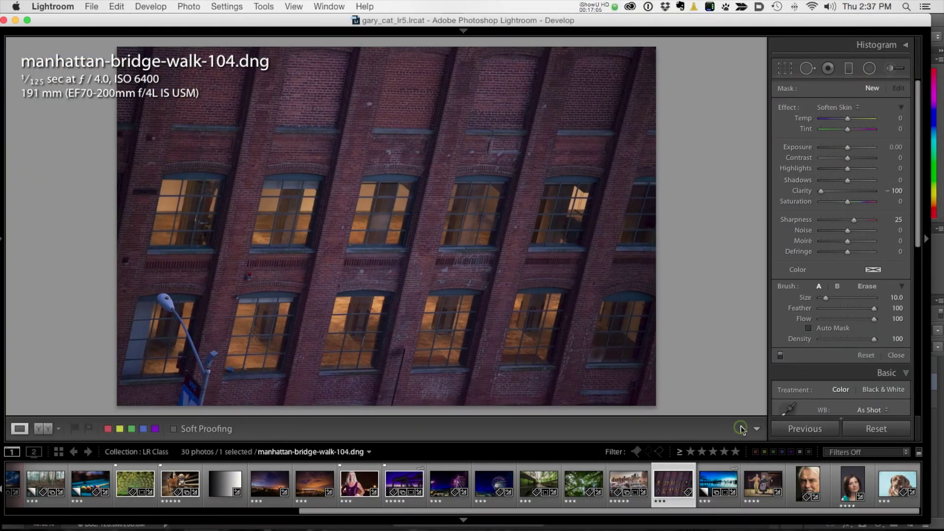
left_click_drag(848, 181, 852, 185)
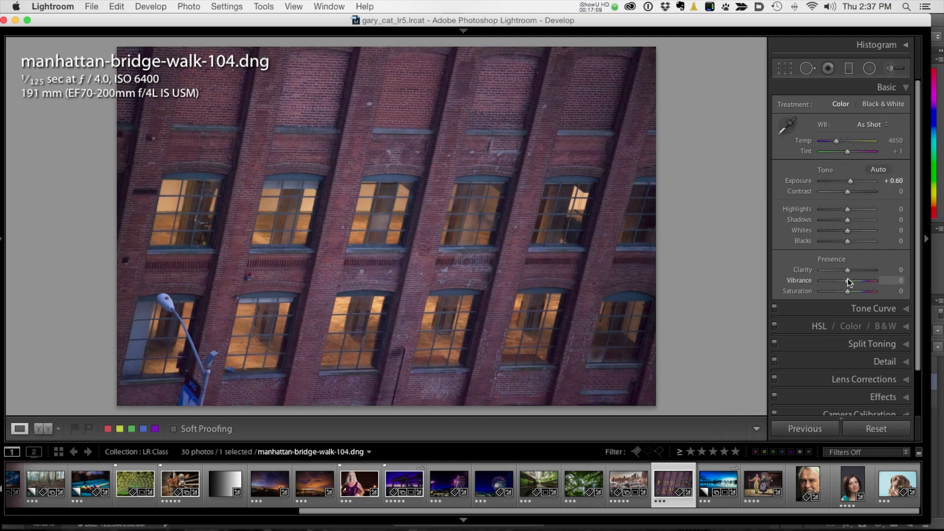
left_click_drag(849, 282, 868, 288)
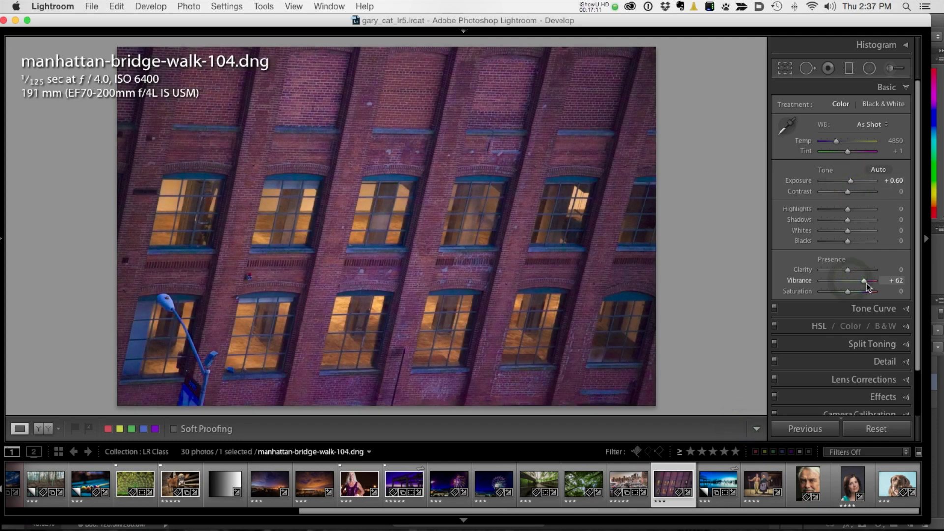
left_click_drag(836, 142, 843, 143)
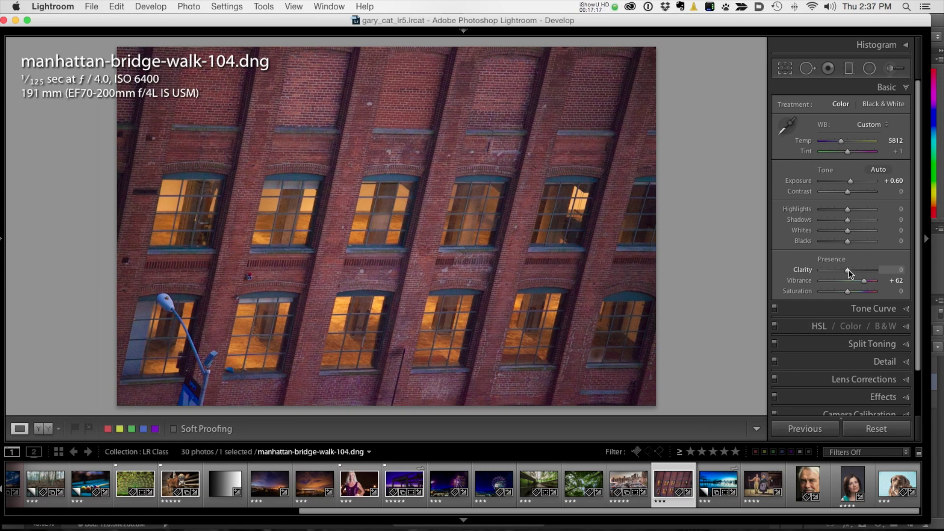
- Set the brick building photo's Clarity to +65 and raise its Exposure to +1.05
left_click_drag(848, 270, 865, 275)
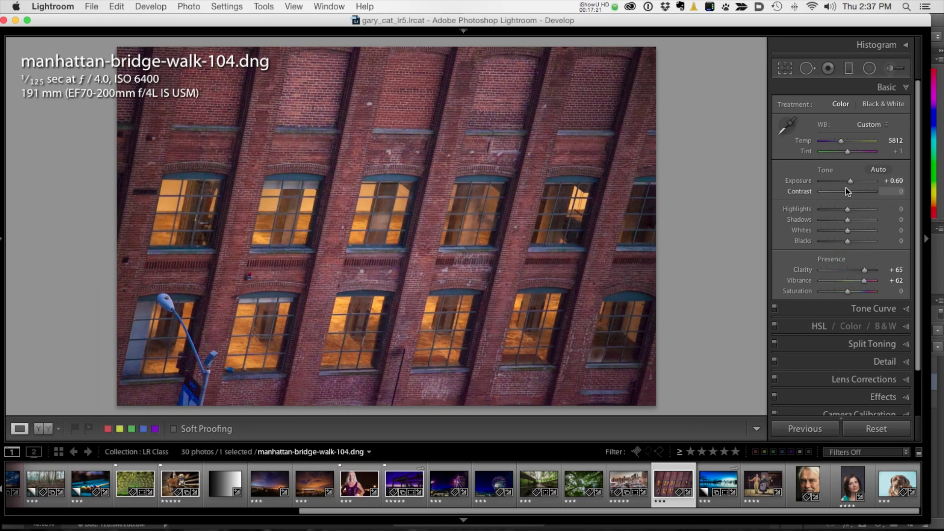
left_click_drag(850, 182, 852, 184)
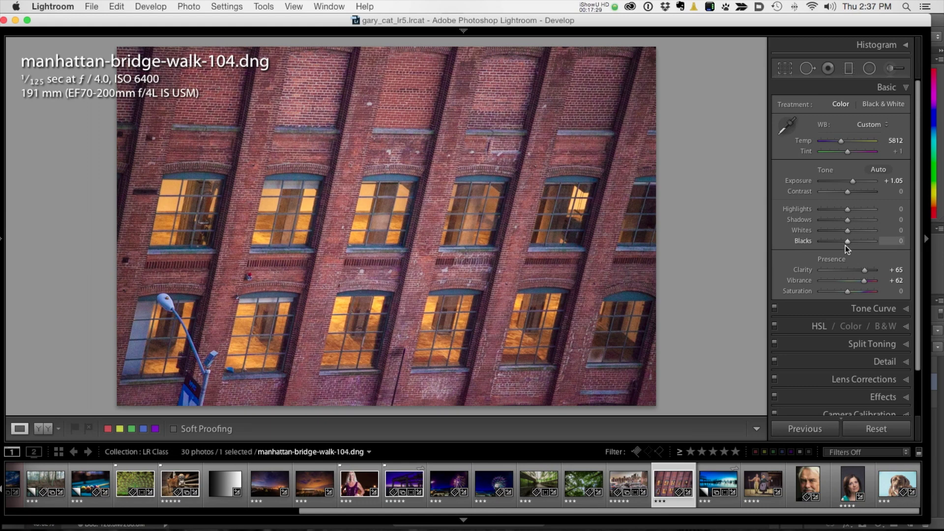
- Using the clipping previews, set Blacks to -22 and Whites to +59, and compare the brick building photo with its unedited version
key("alt")
left_click_drag(846, 241, 843, 244)
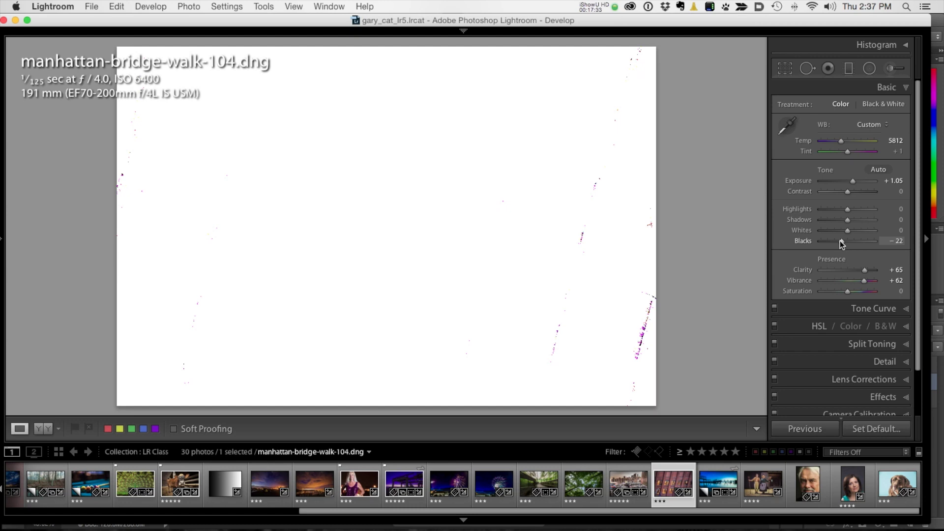
left_click_drag(842, 243, 841, 243)
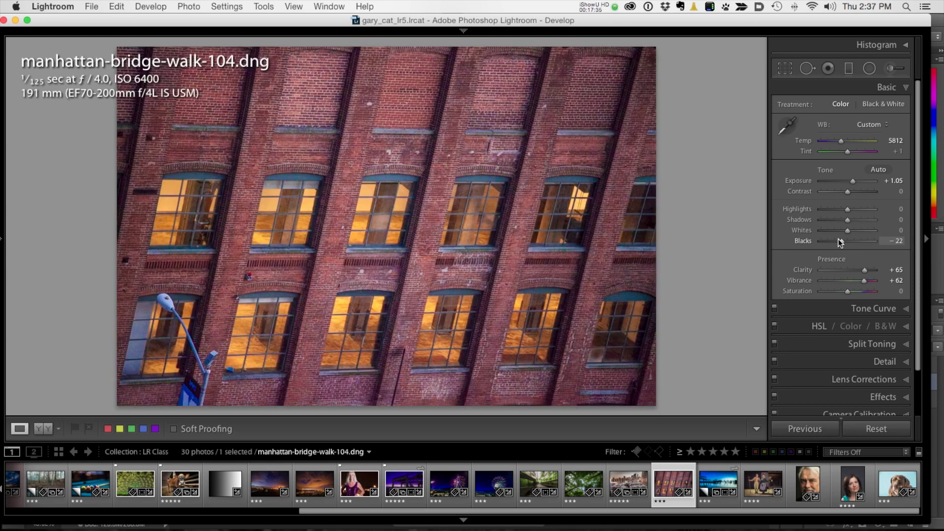
key("alt")
left_click_drag(848, 231, 849, 230)
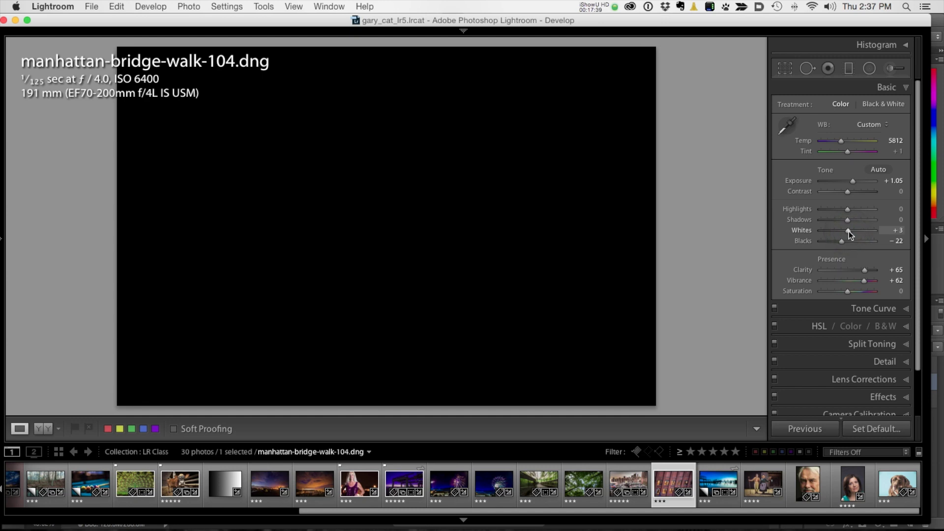
left_click_drag(849, 231, 864, 231)
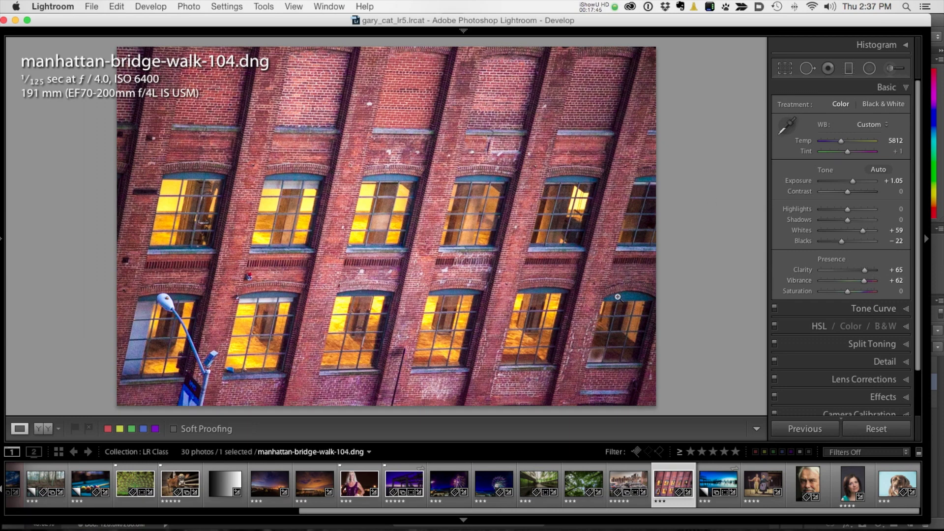
key("backslash")
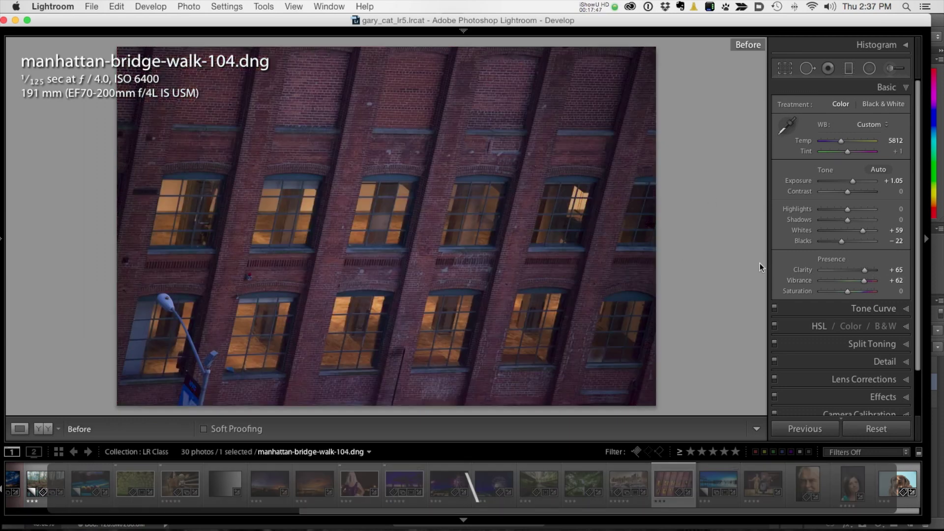
key("backslash")
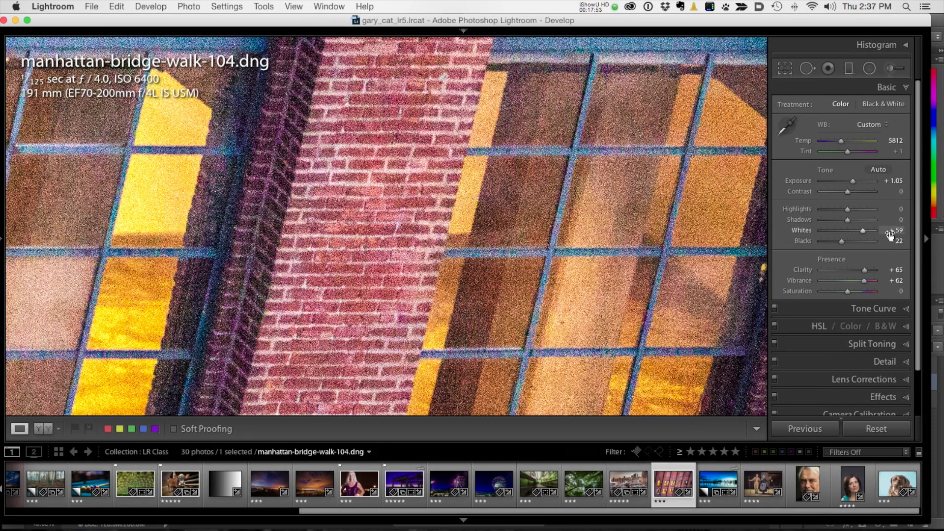
- Reduce the brick building photo's noise, viewed up close, by setting Noise Reduction Luminance to 60 and Color to 60
key("super+6")
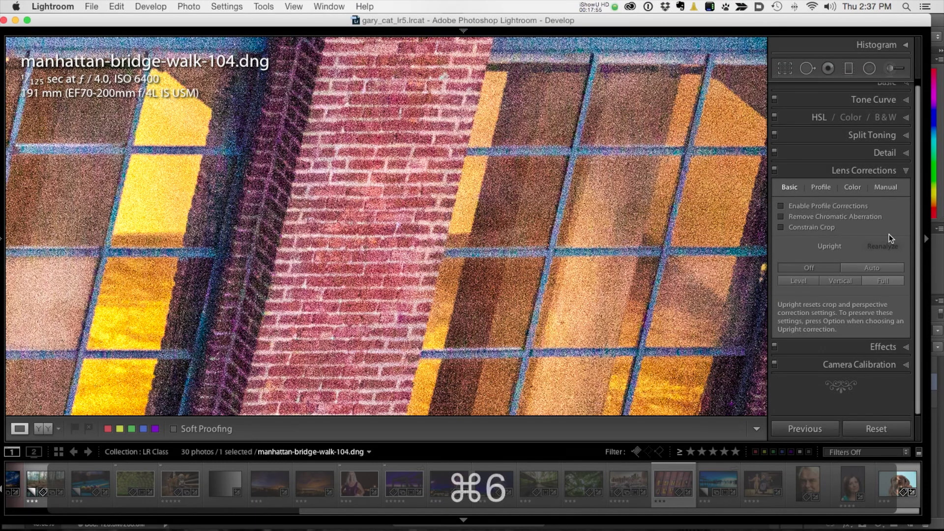
key("super+5")
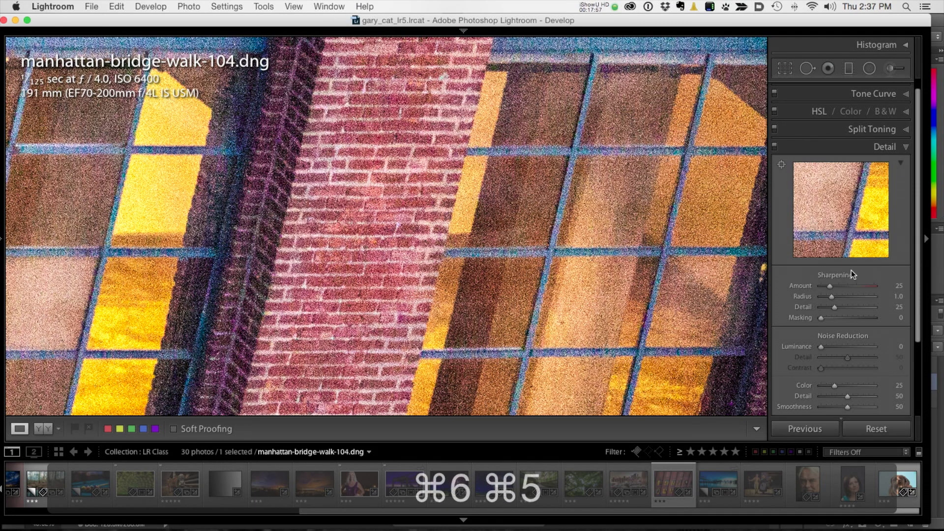
scroll(841, 267, "down", 1)
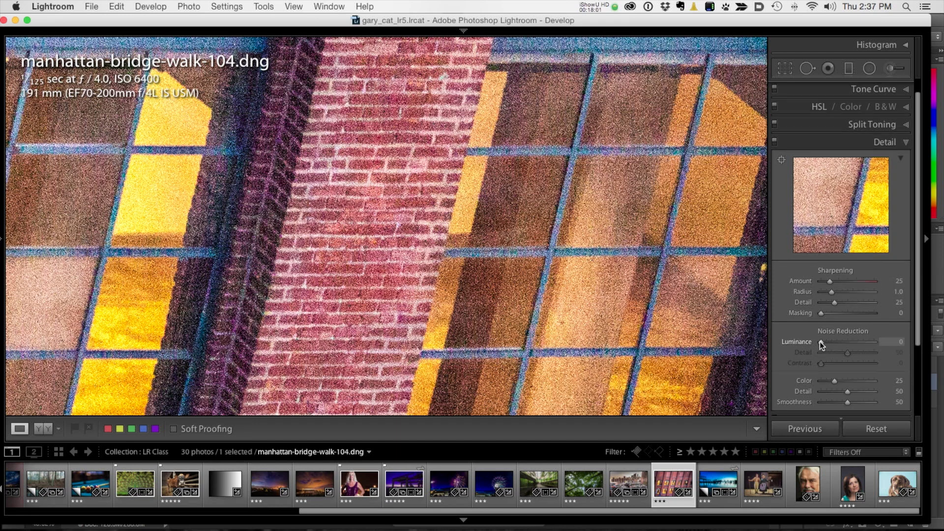
left_click_drag(820, 341, 849, 347)
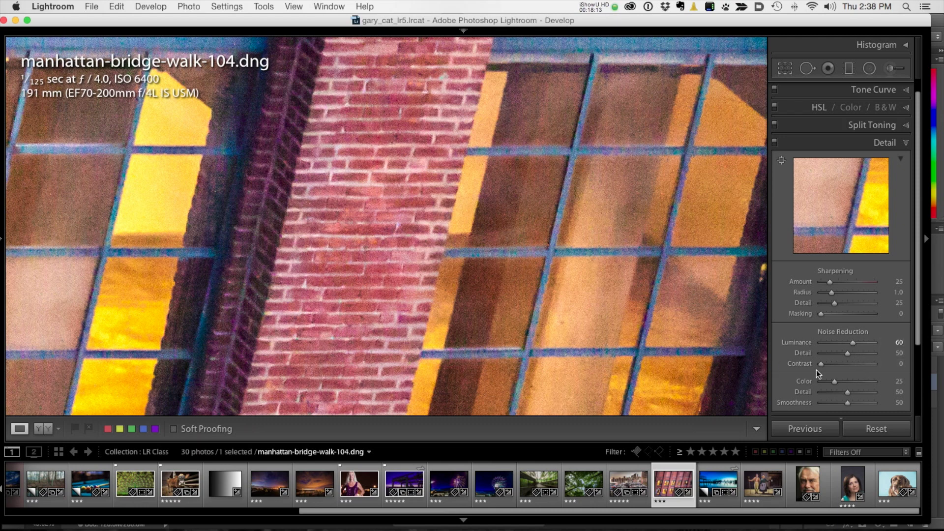
left_click_drag(835, 382, 857, 385)
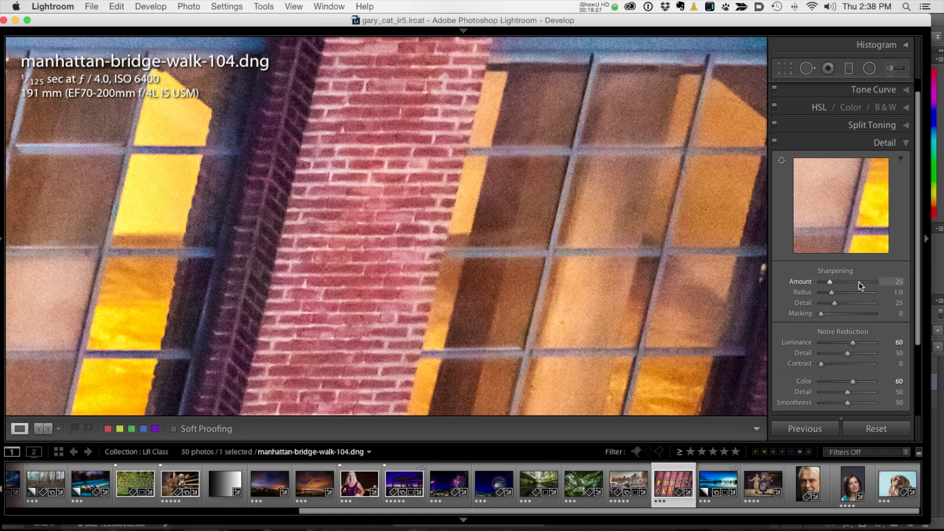
- Sharpen the photo with Amount 132, Masking 98 judged in the mask preview, and Radius 1.6
left_click(859, 282)
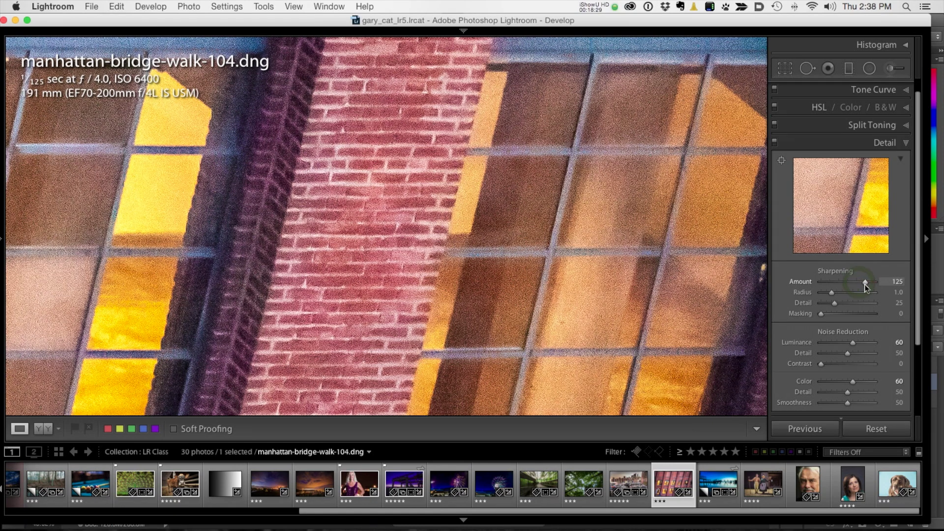
left_click_drag(864, 285, 867, 285)
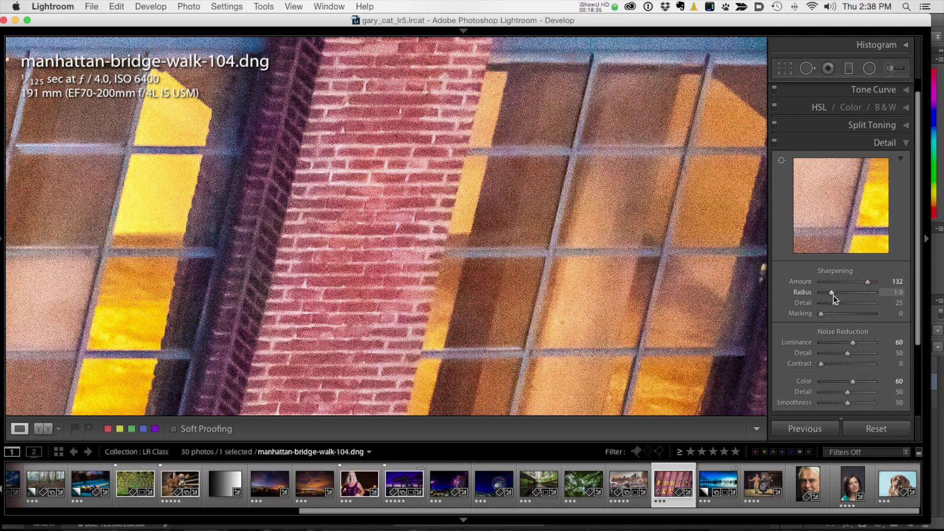
key("alt")
left_click_drag(822, 314, 874, 315)
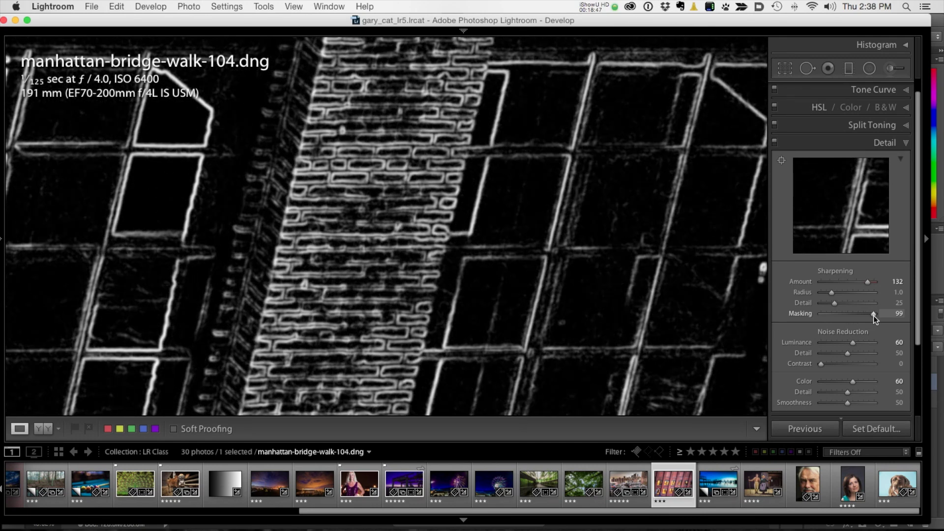
left_click_drag(873, 315, 873, 315)
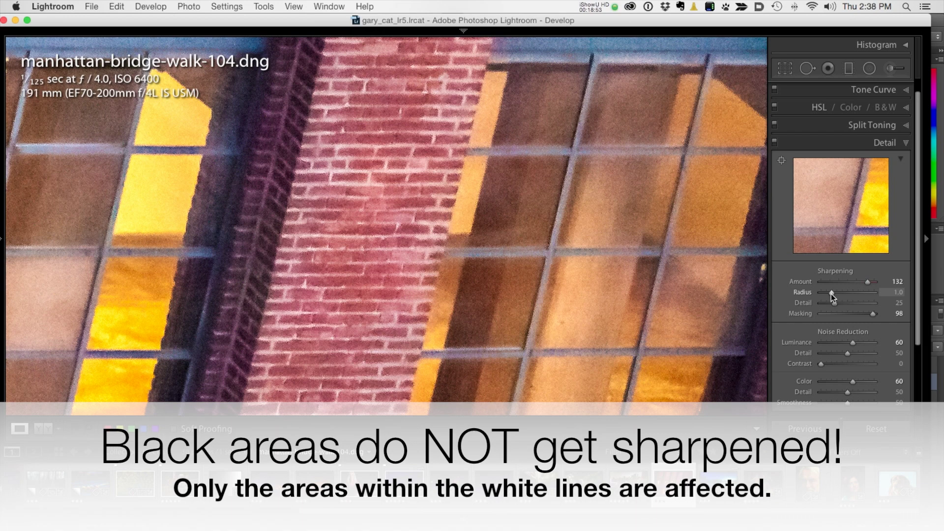
left_click_drag(832, 293, 844, 299)
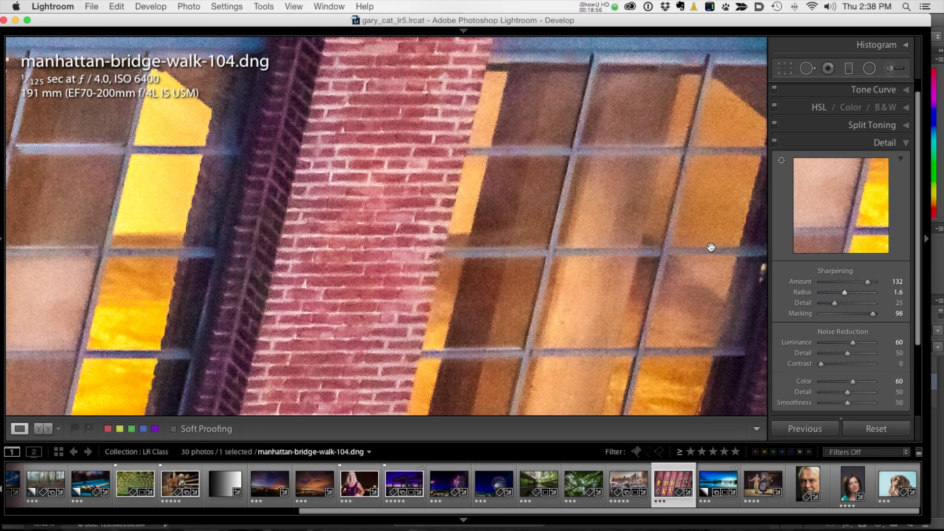
- Compare the close-up with no sharpening, set Sharpening Amount to 116 and Masking to 93, and check the whole photo
left_click(569, 213)
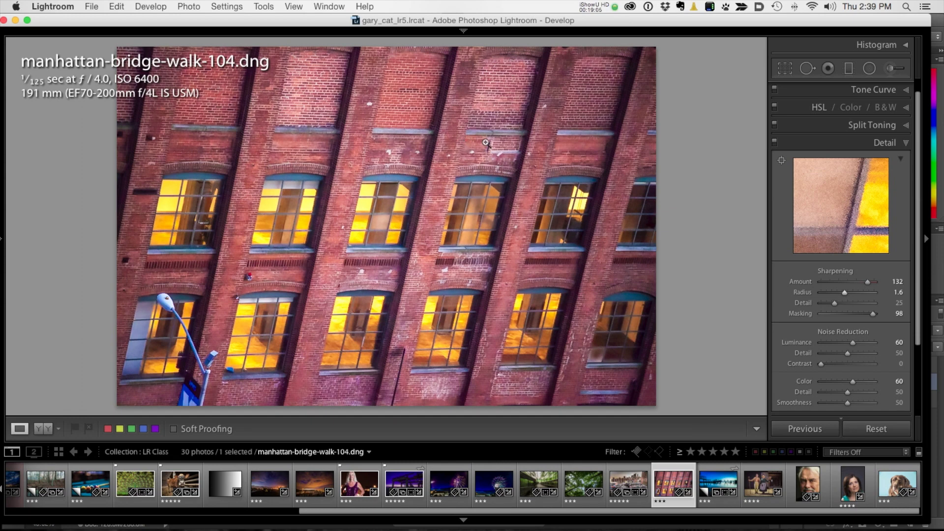
key("super+equal")
key("super+equal")
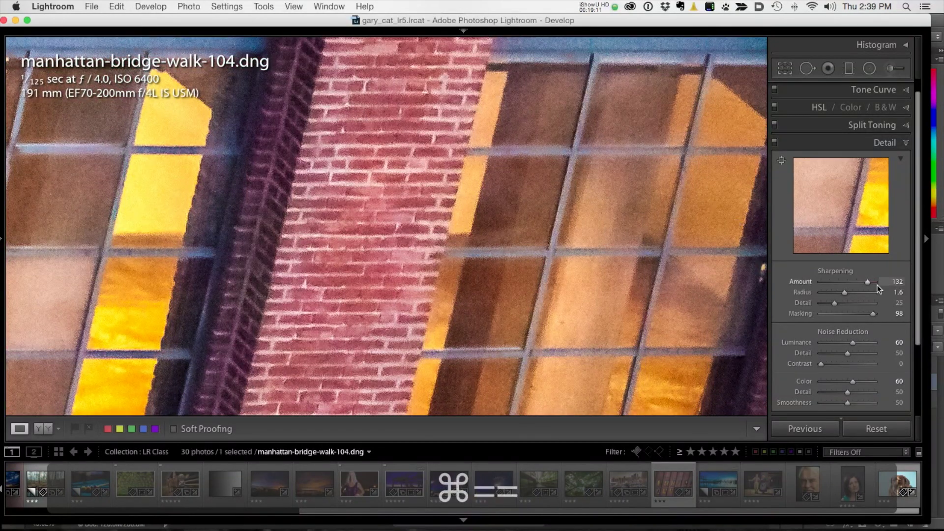
left_click_drag(866, 282, 774, 294)
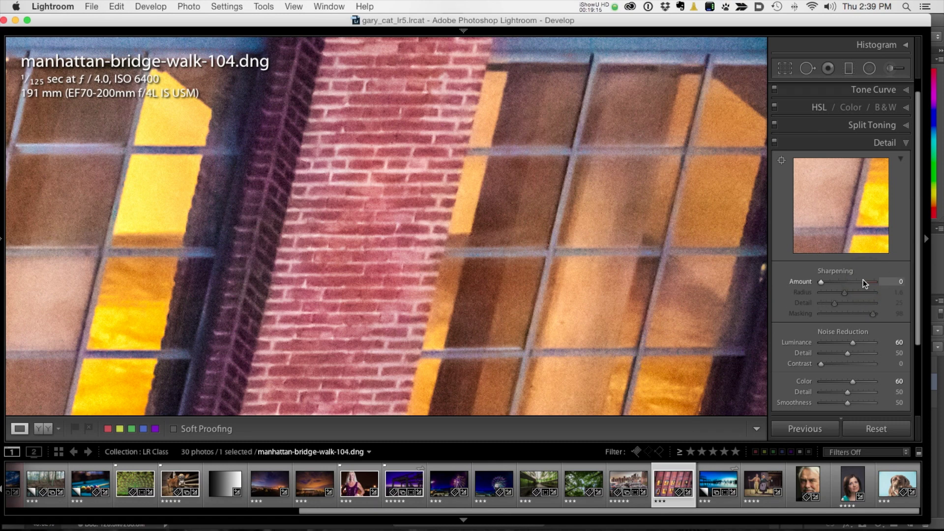
left_click(864, 281)
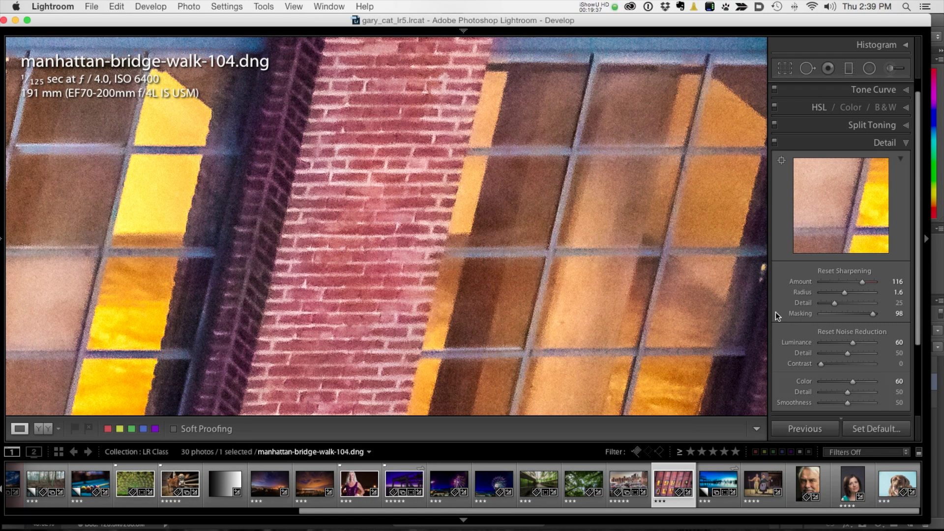
left_click_drag(873, 313, 870, 313)
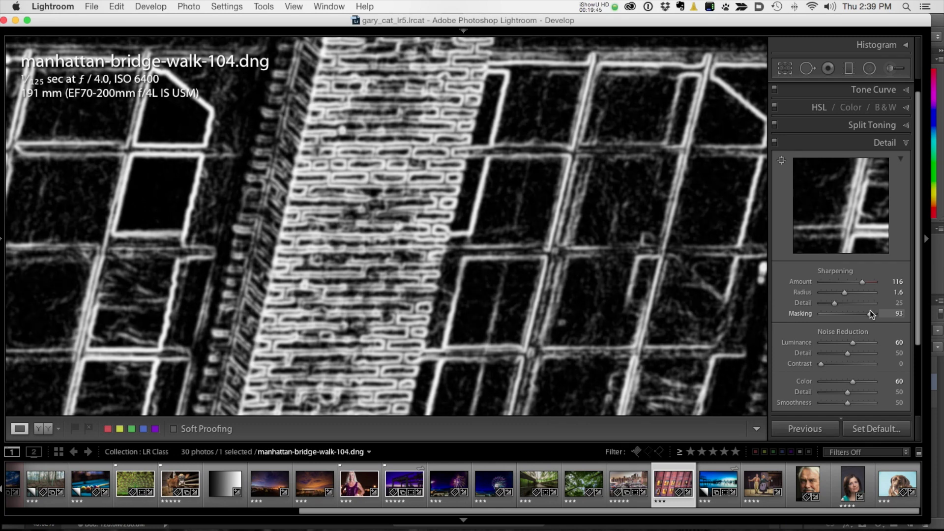
left_click_drag(869, 311, 870, 312)
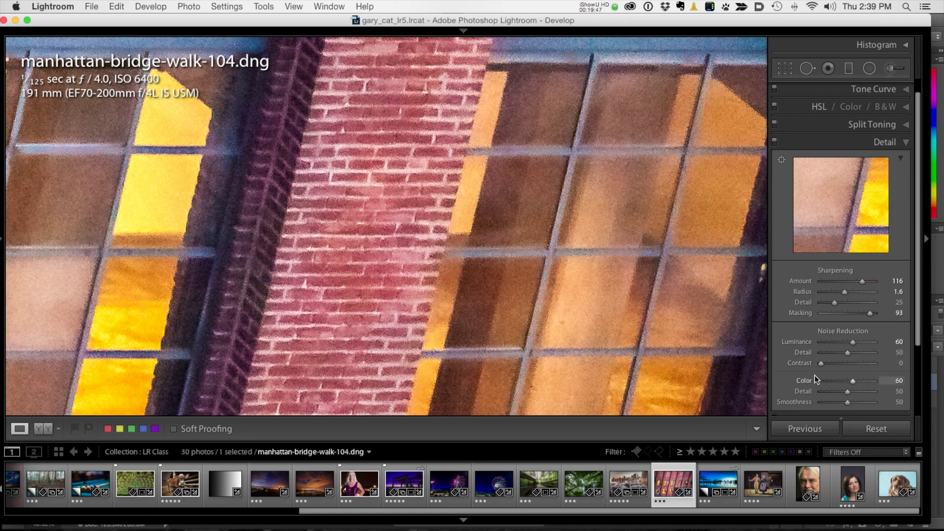
left_click_drag(689, 322, 559, 276)
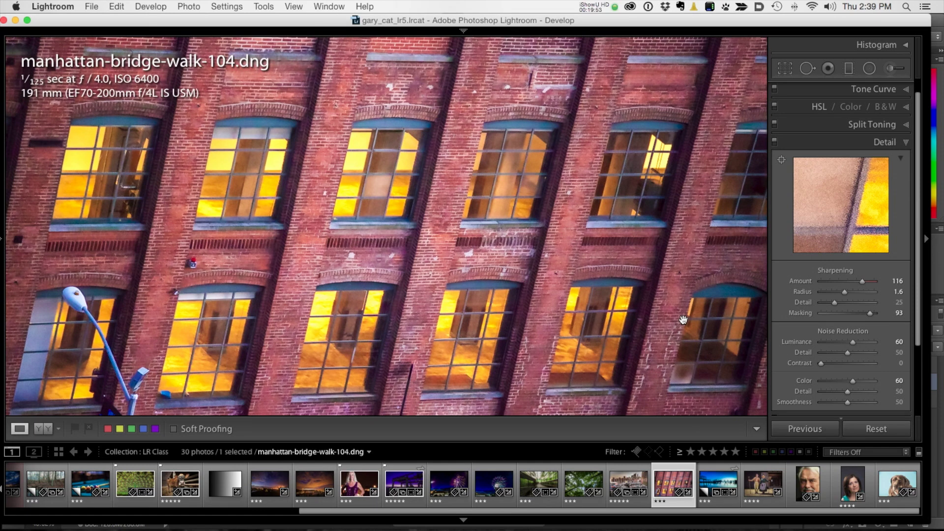
key("super+minus")
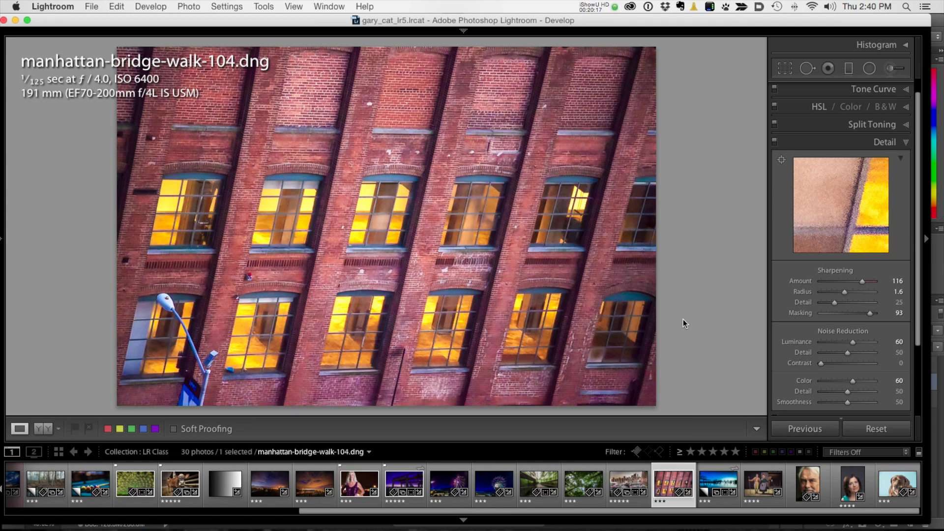
key("shift")
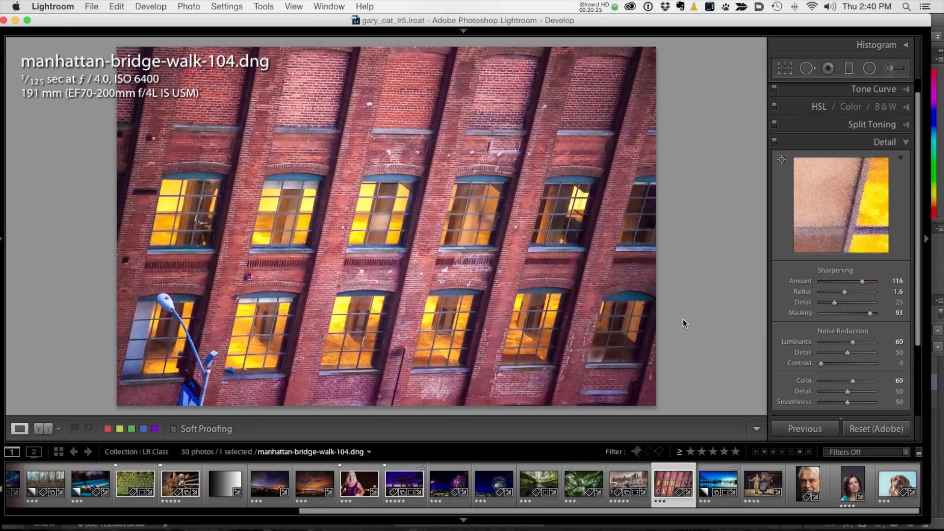